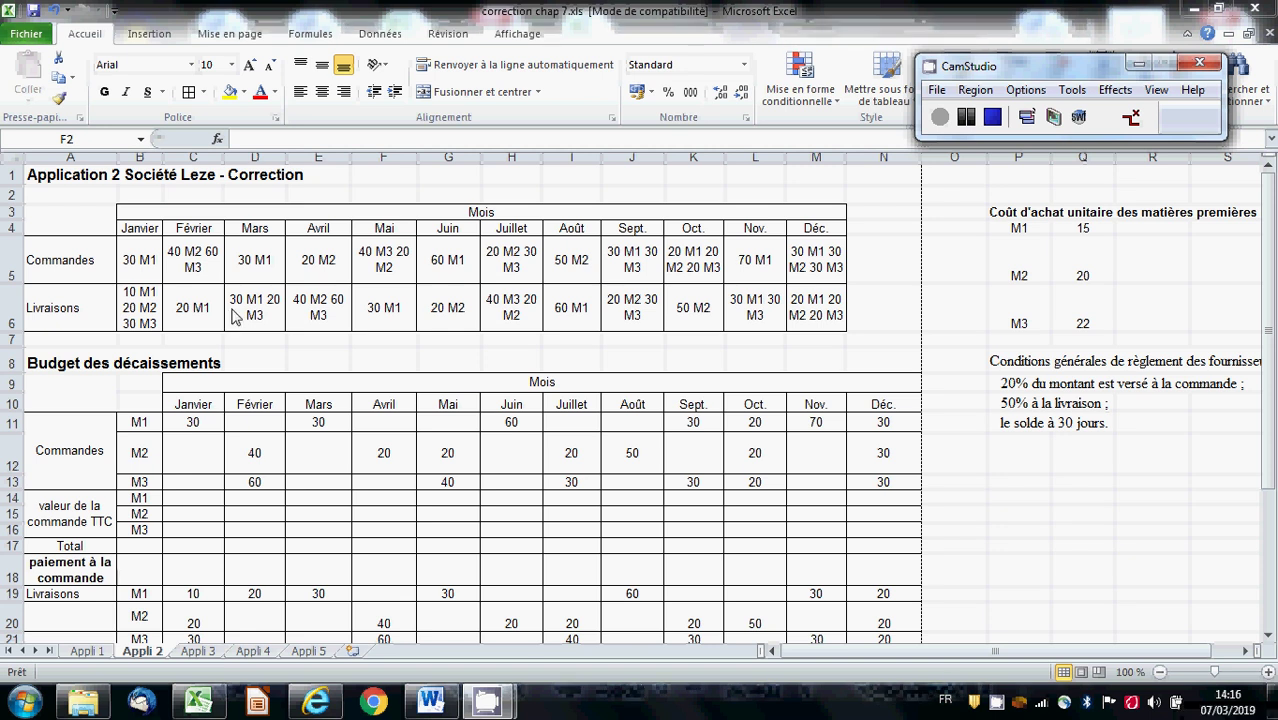
Change the March delivery in cell D6 to 30 M1 only.
{"action": "left_click", "coordinate": [215, 308]}
{"action": "left_click", "coordinate": [257, 306]}
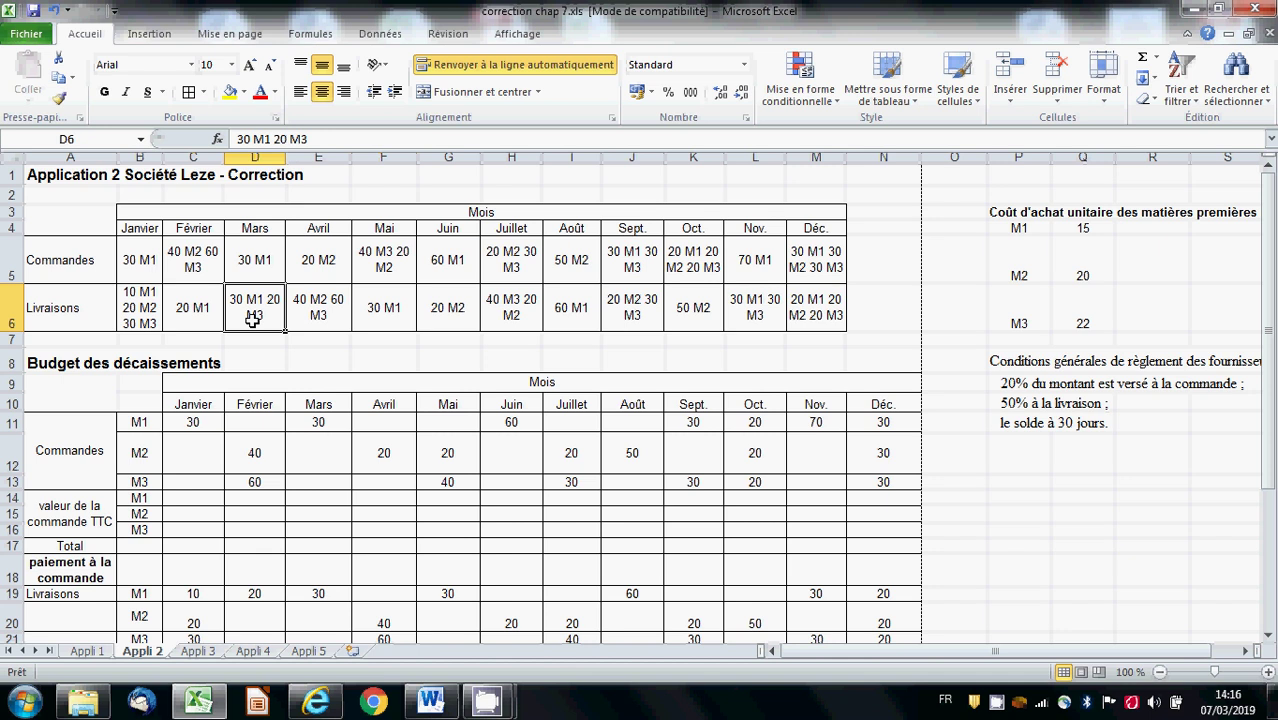
{"action": "left_click", "coordinate": [329, 139]}
{"action": "key", "text": "BackSpace"}
{"action": "key", "text": "BackSpace"}
{"action": "key", "text": "BackSpace"}
{"action": "key", "text": "BackSpace"}
{"action": "key", "text": "BackSpace"}
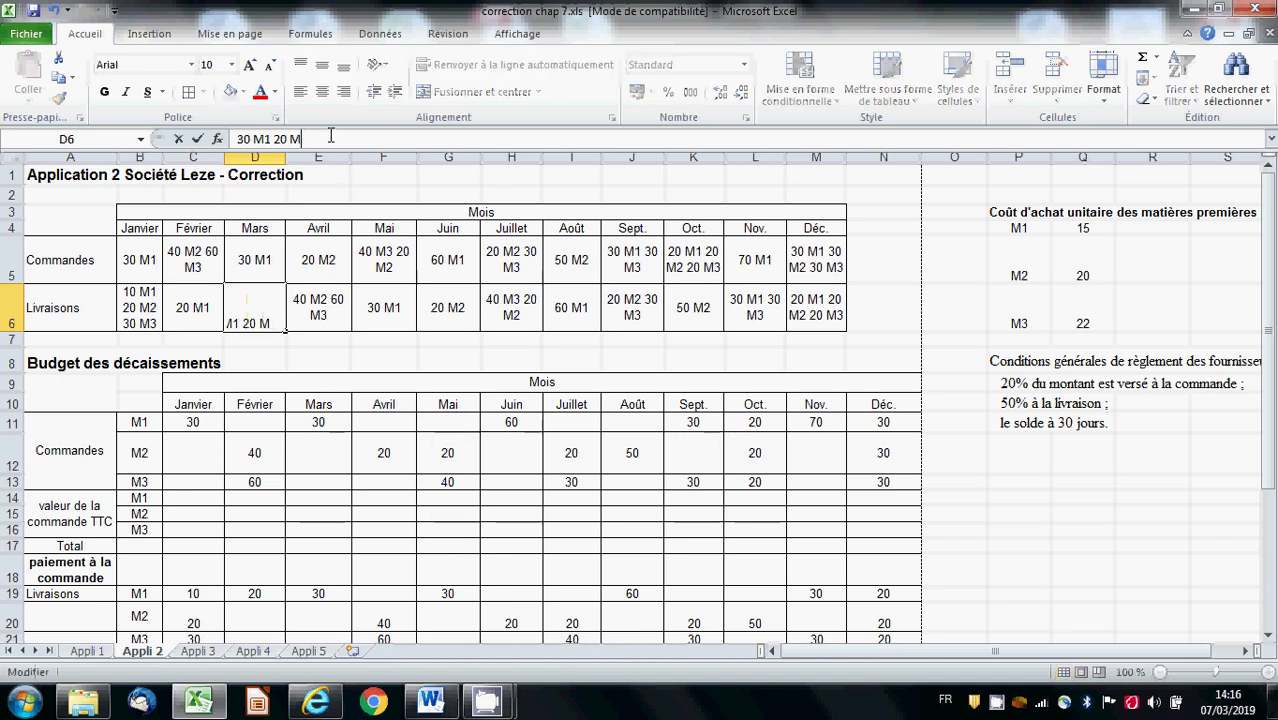
{"action": "key", "text": "Return"}
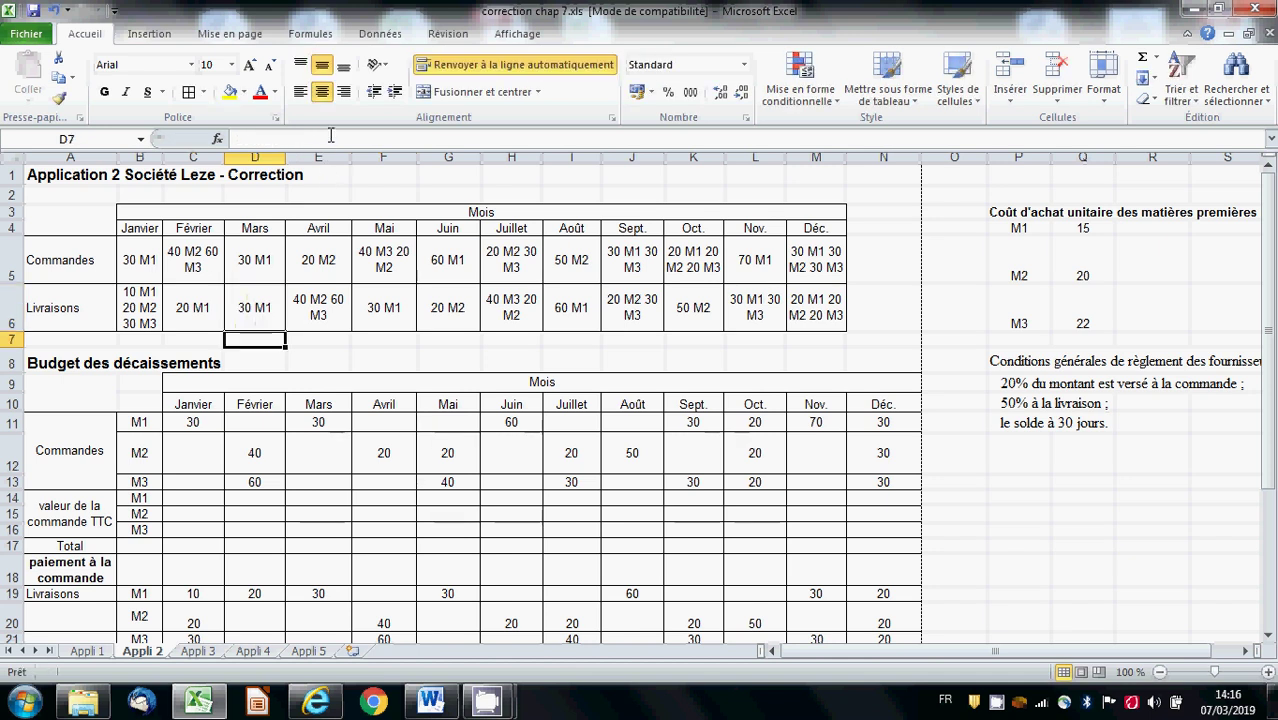
Compare the January, February and March orders in row 5 with their matching March, April and May deliveries in row 6.
{"action": "left_click", "coordinate": [147, 260]}
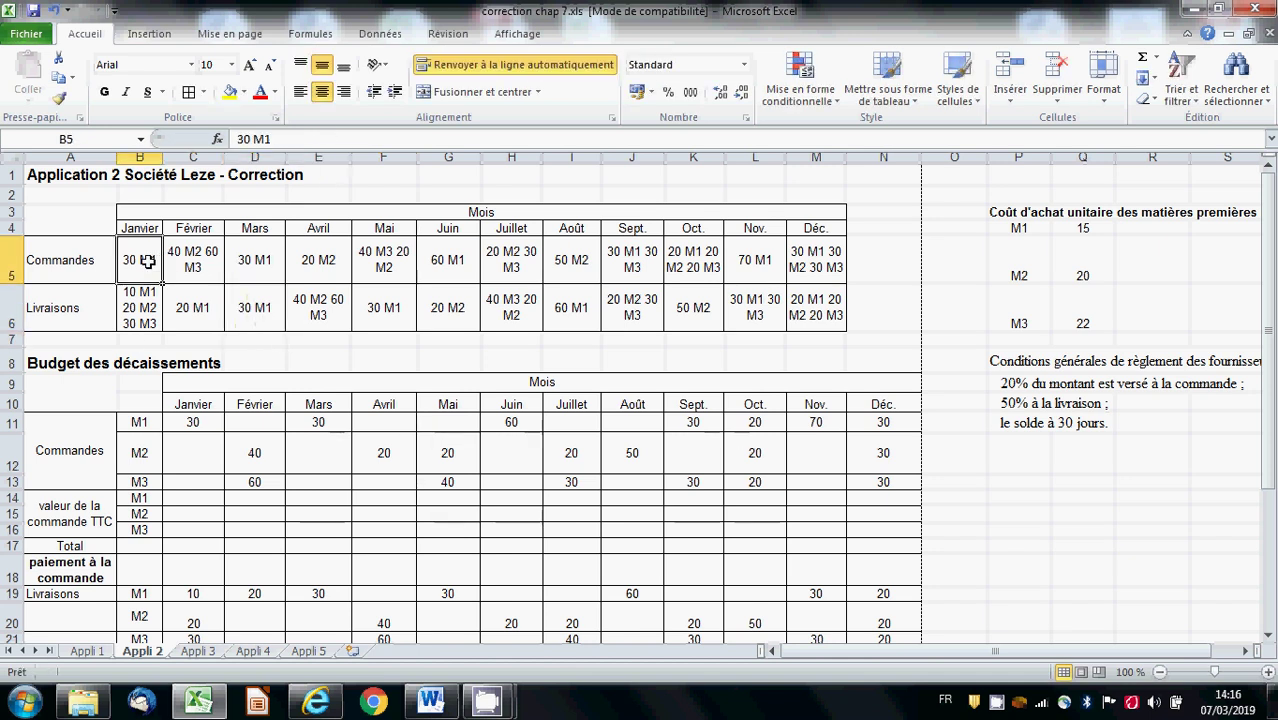
{"action": "left_click", "coordinate": [267, 313]}
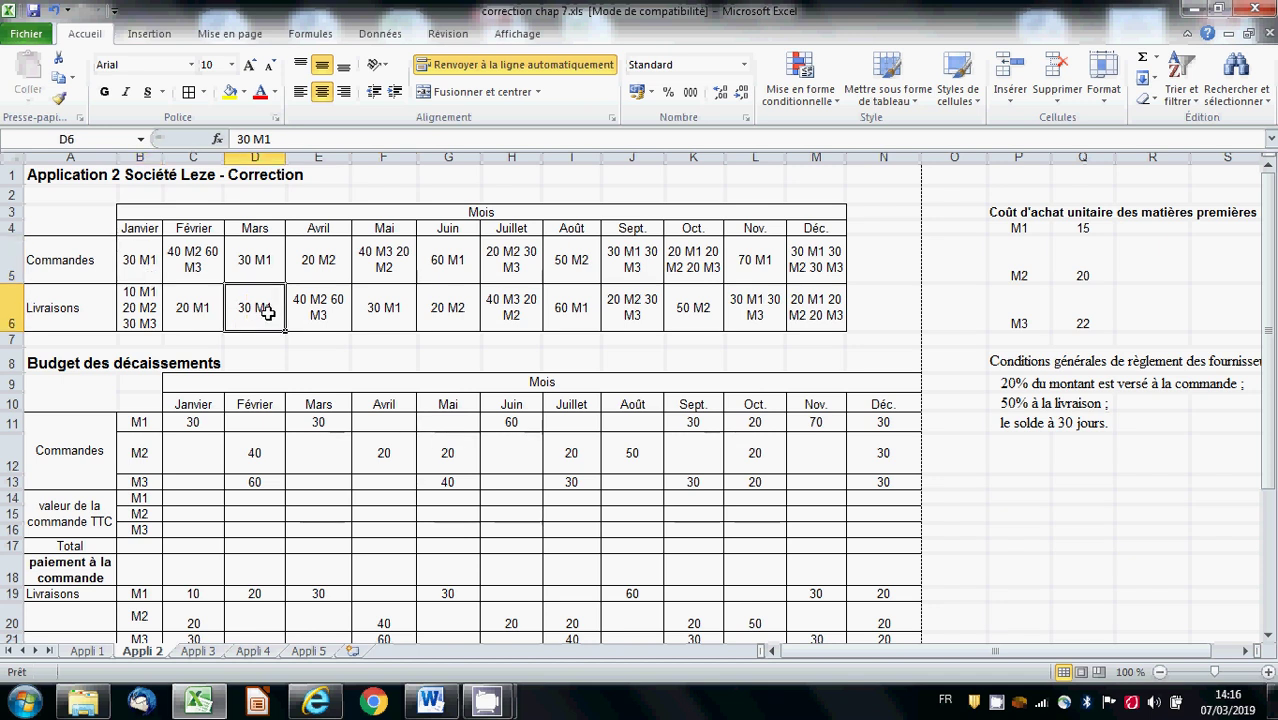
{"action": "left_click", "coordinate": [196, 266]}
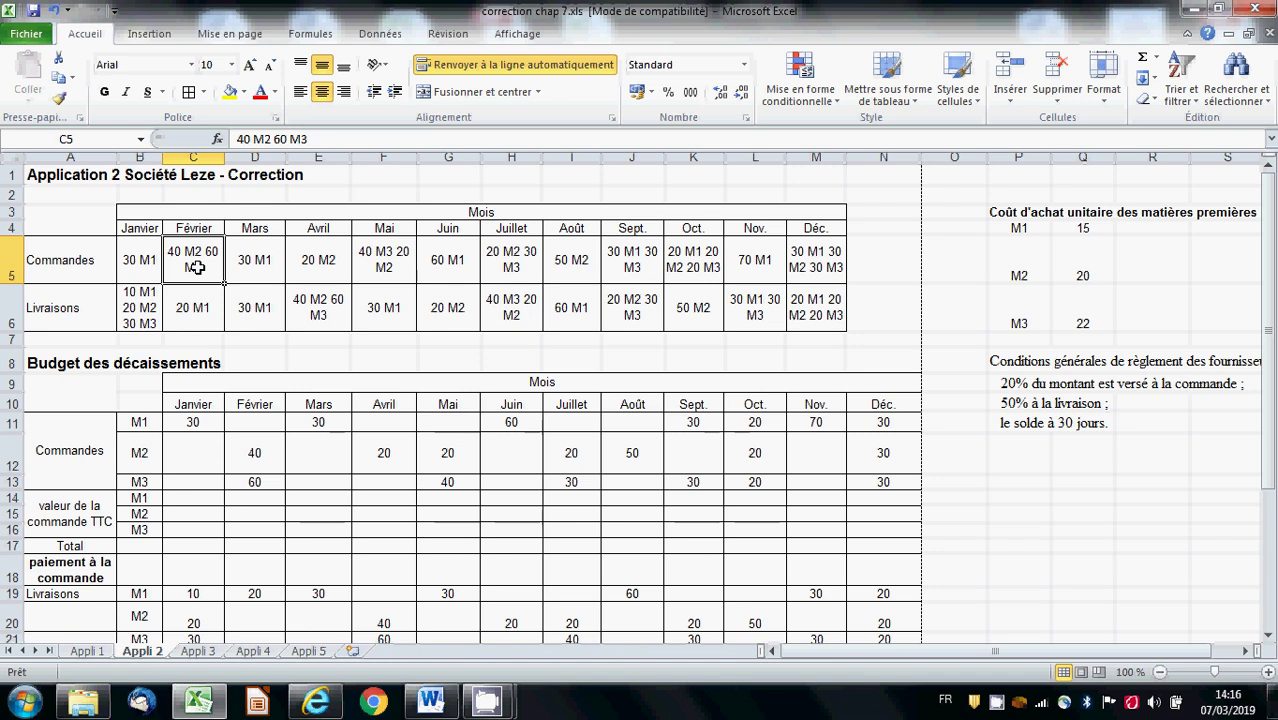
{"action": "left_click", "coordinate": [318, 313]}
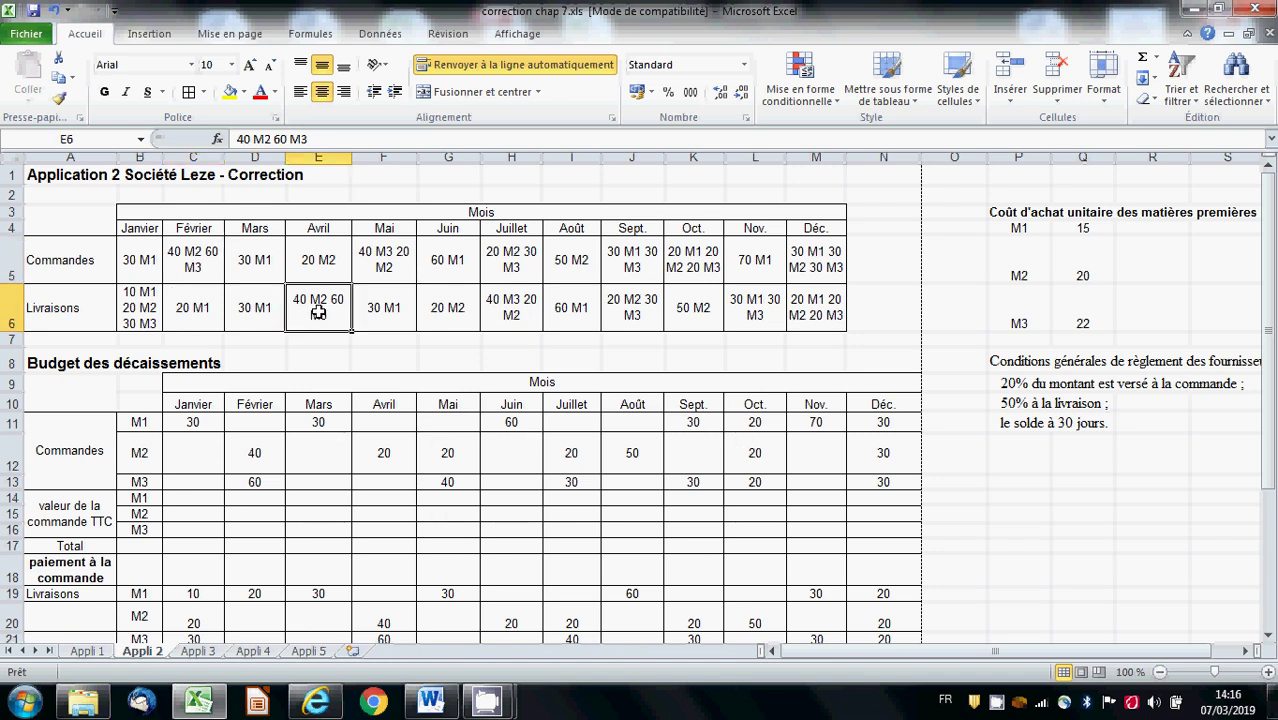
{"action": "left_click", "coordinate": [262, 262]}
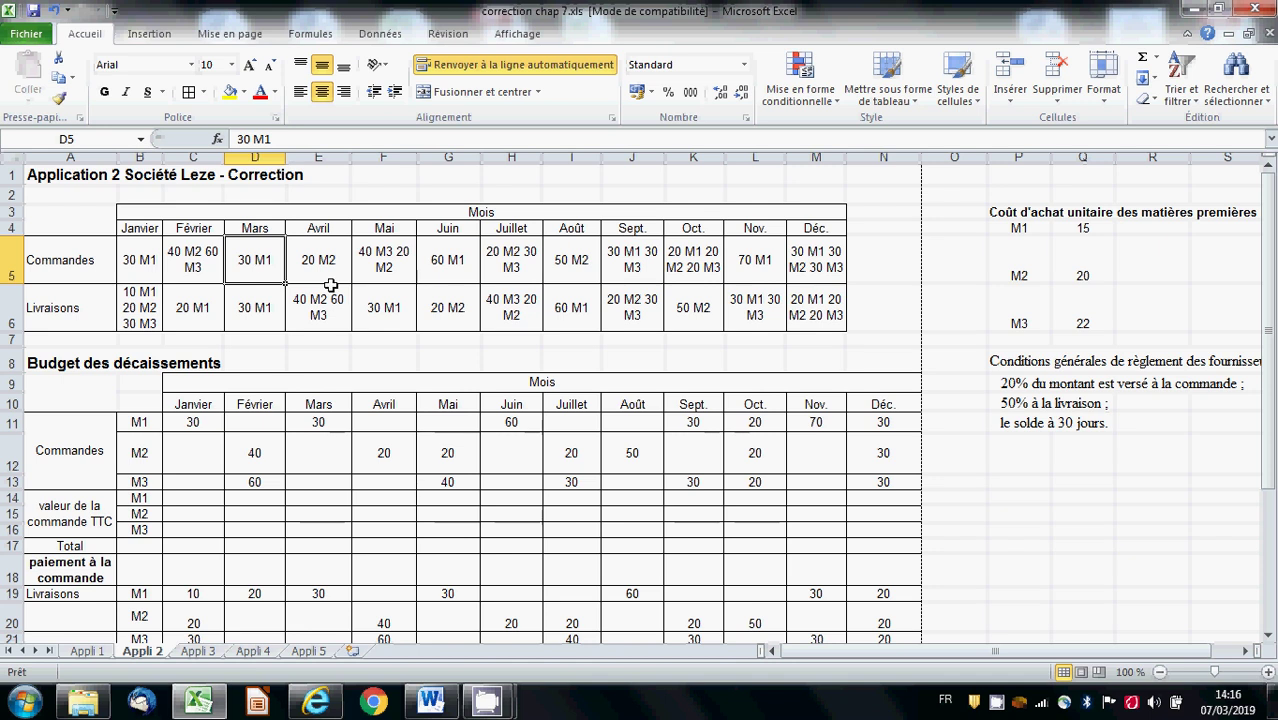
{"action": "left_click", "coordinate": [386, 308]}
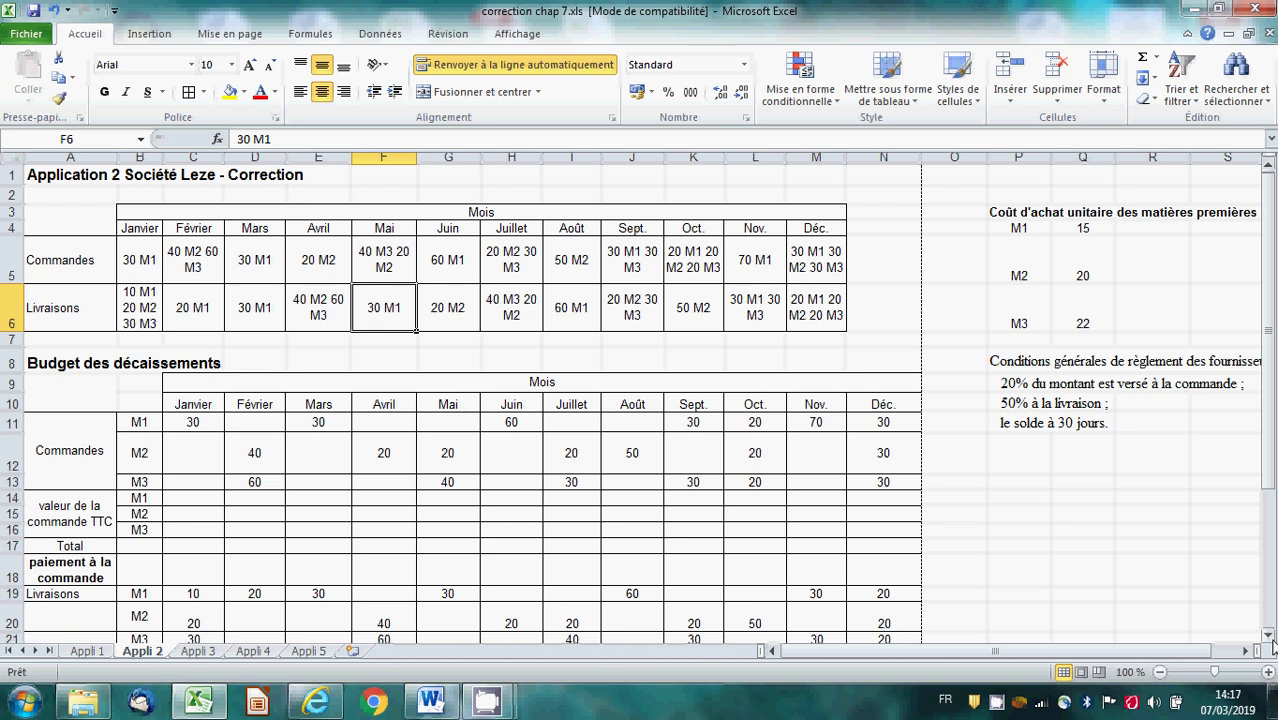
Calculate January's M1 order value in cell C14 with the formula =C11*Q4.
{"action": "scroll", "coordinate": [1271, 644], "scroll_direction": "down", "scroll_amount": 3}
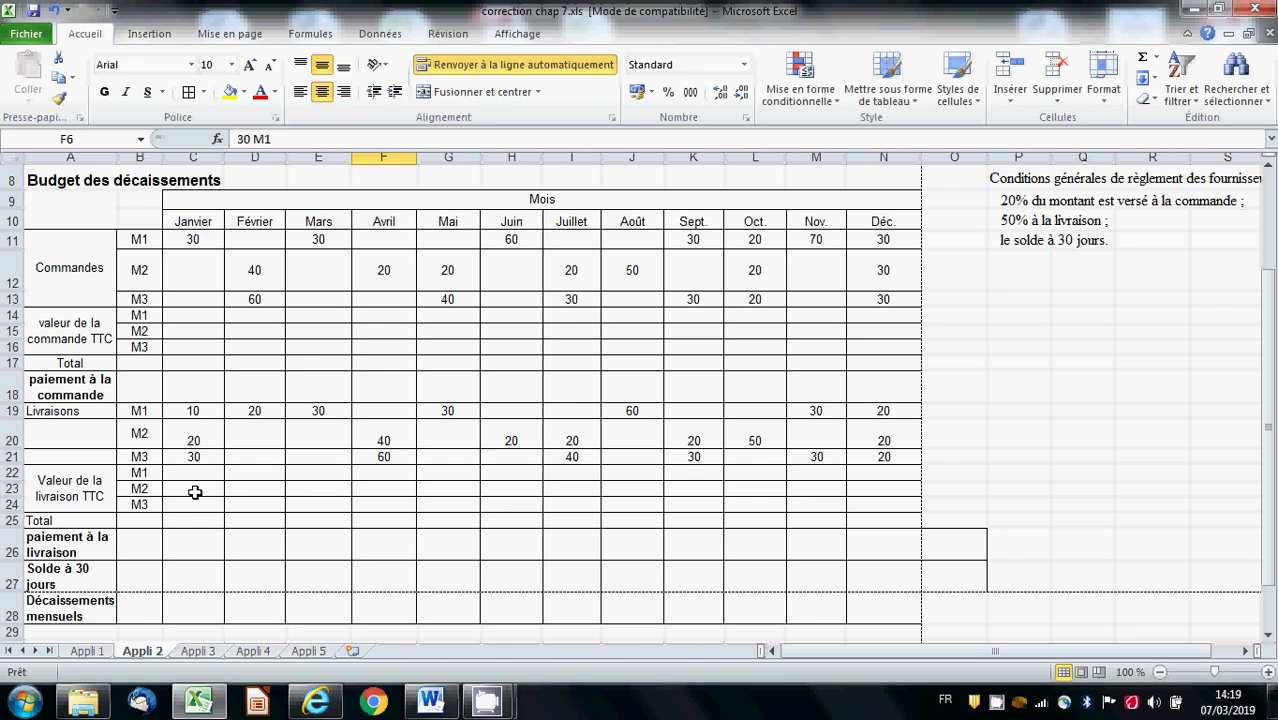
{"action": "left_click", "coordinate": [198, 315]}
{"action": "type", "text": "="}
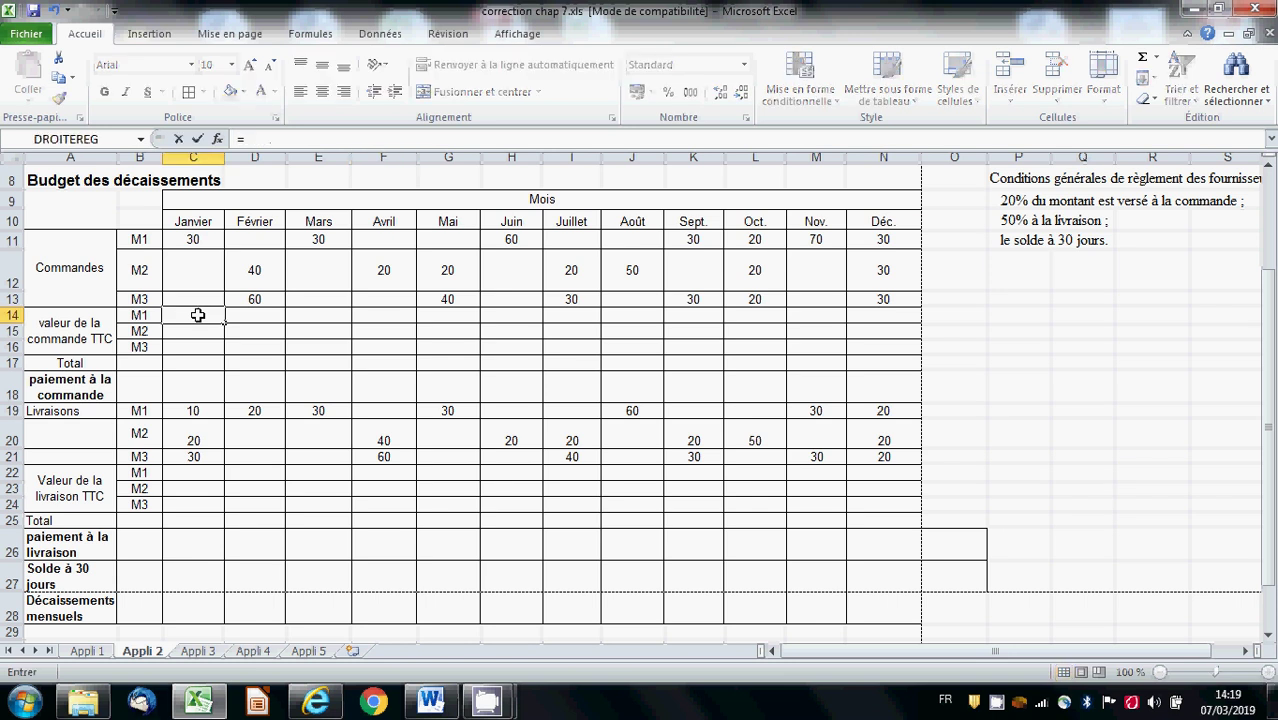
{"action": "left_click", "coordinate": [198, 240]}
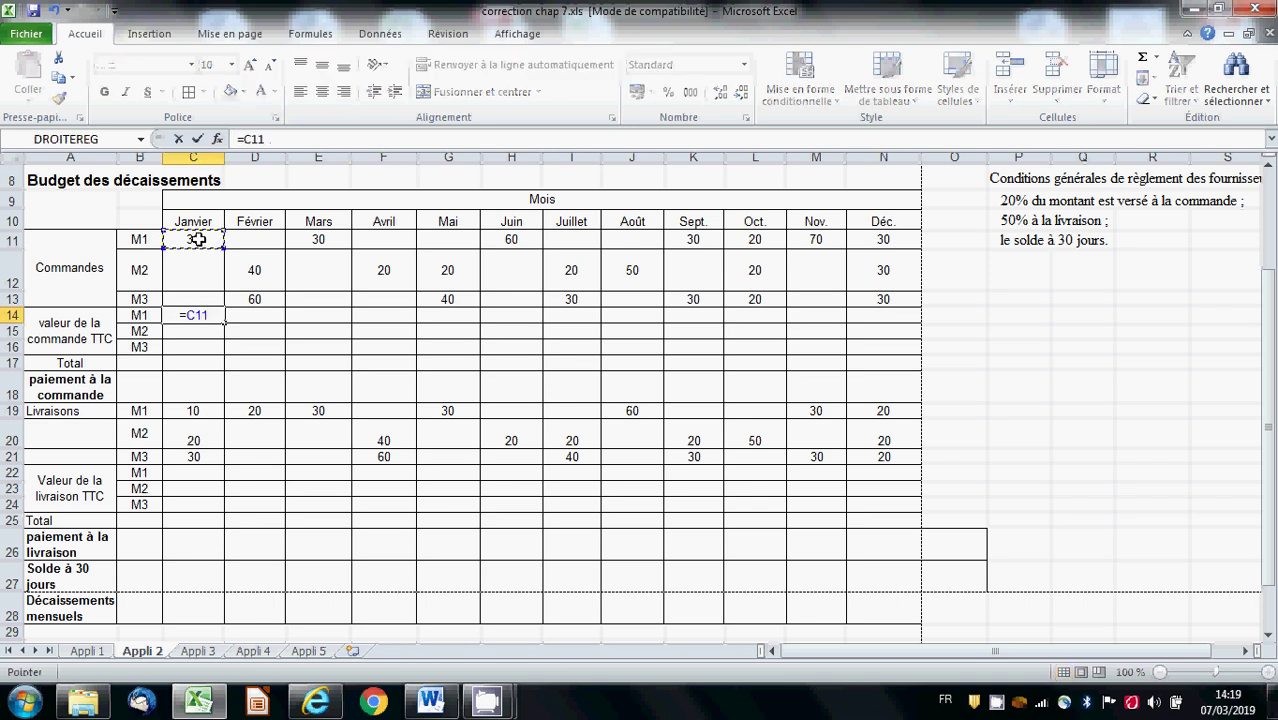
{"action": "type", "text": "*"}
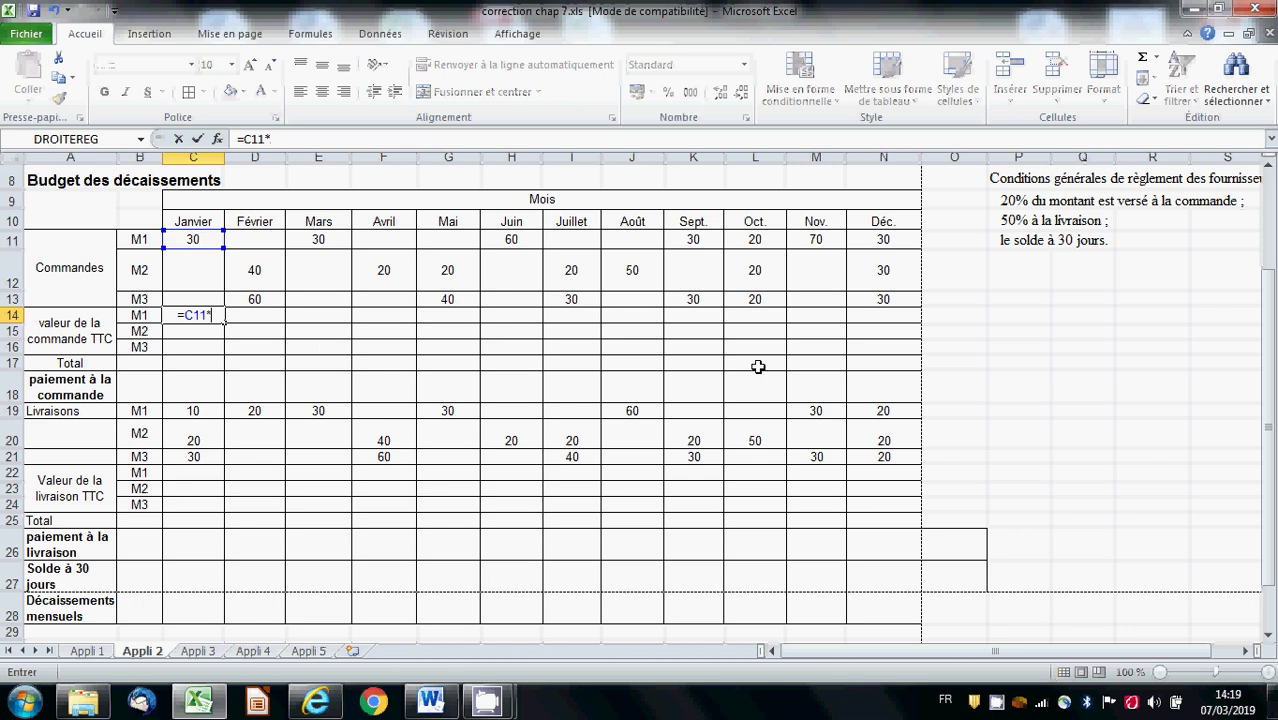
{"action": "left_click_drag", "start_coordinate": [1270, 365], "coordinate": [1271, 306]}
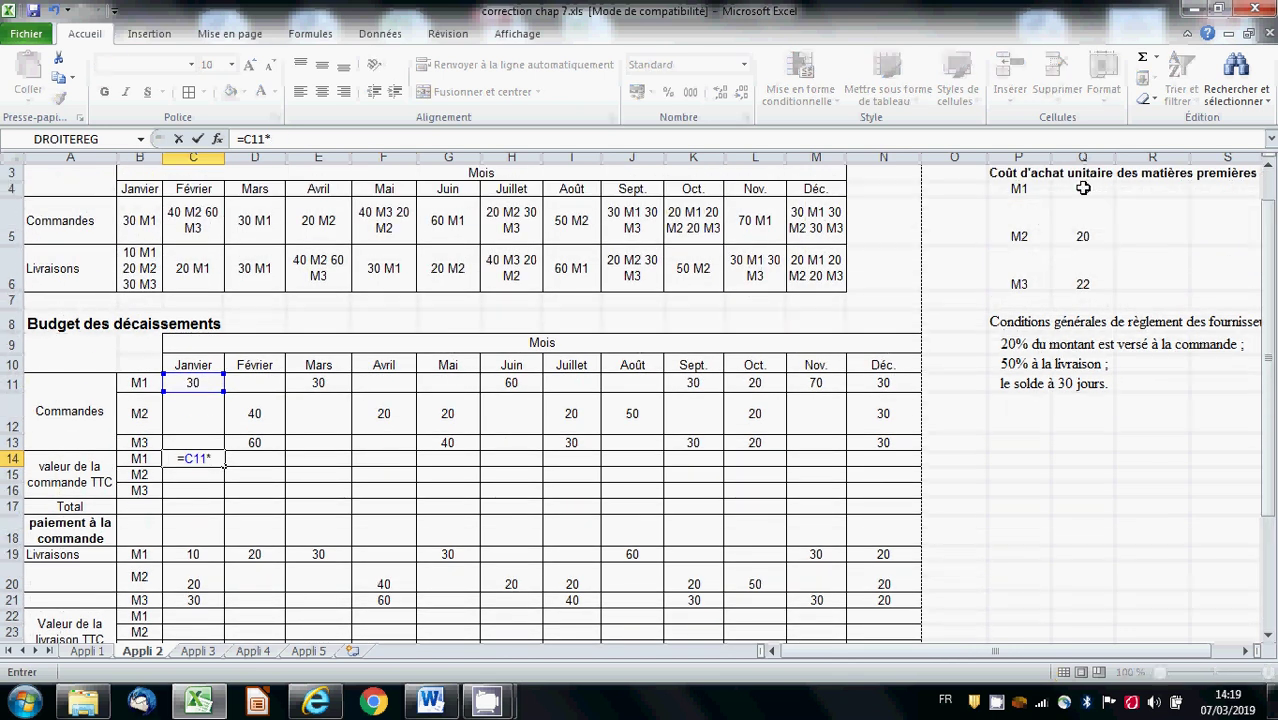
{"action": "left_click", "coordinate": [1085, 188]}
{"action": "key", "text": "Return"}
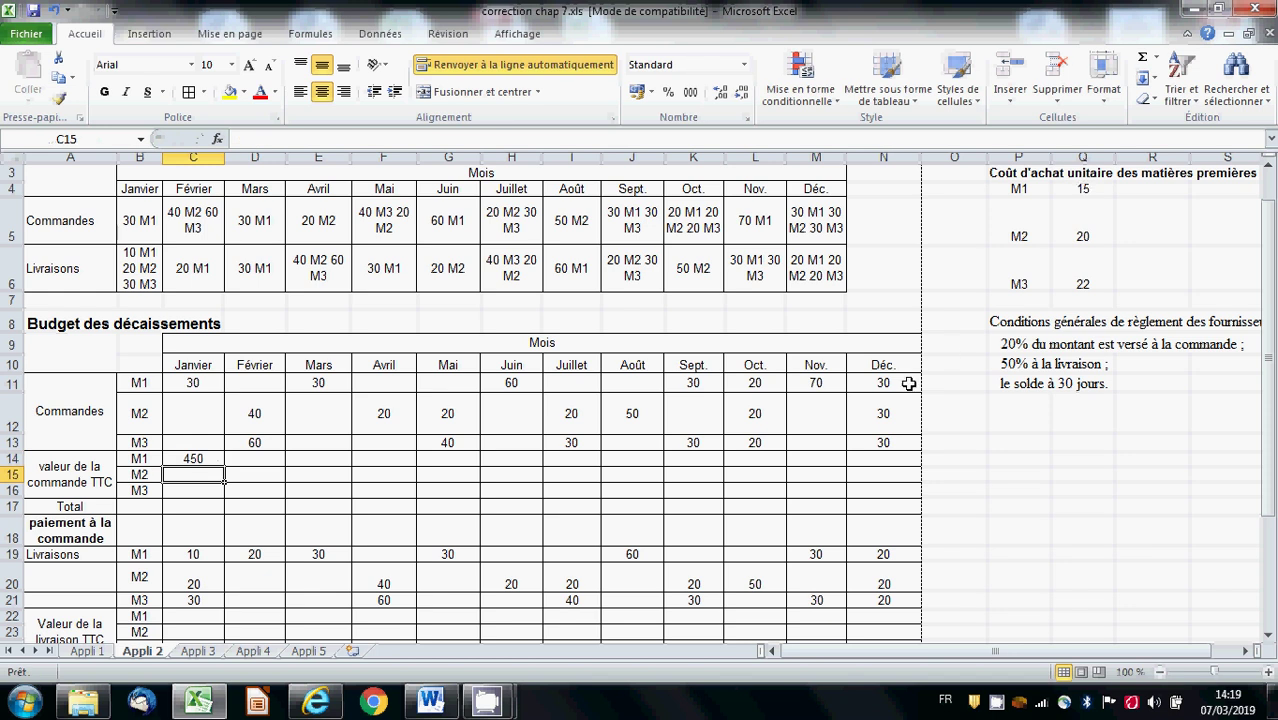
Make the M1 unit cost reference absolute in cell C14 so the formula reads =C11*$Q$4.
{"action": "left_click", "coordinate": [200, 458]}
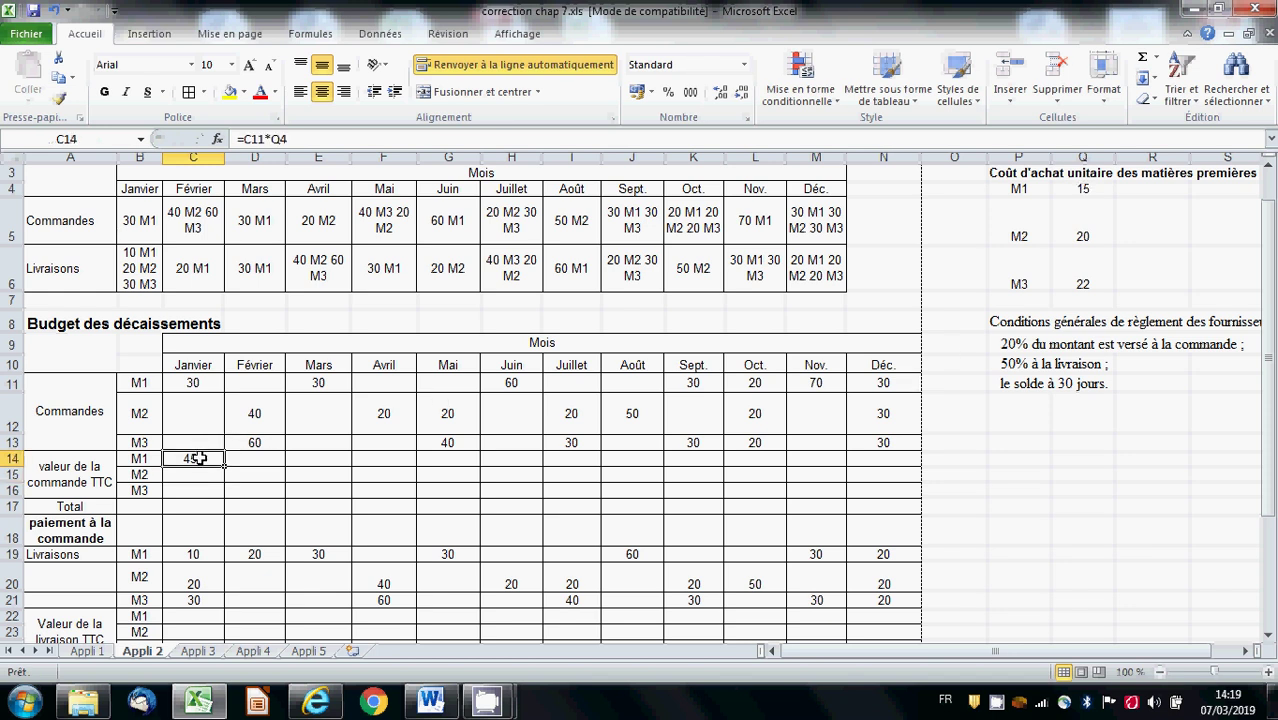
{"action": "left_click", "coordinate": [272, 139]}
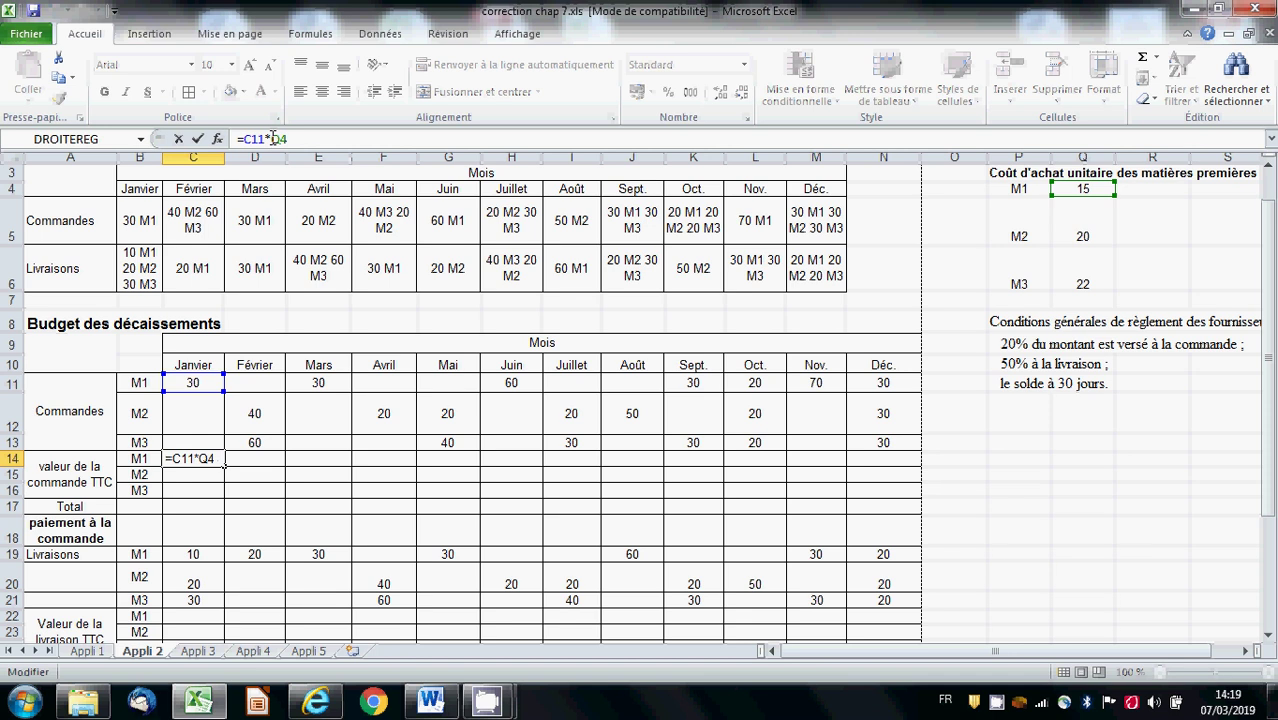
{"action": "type", "text": "$Q$"}
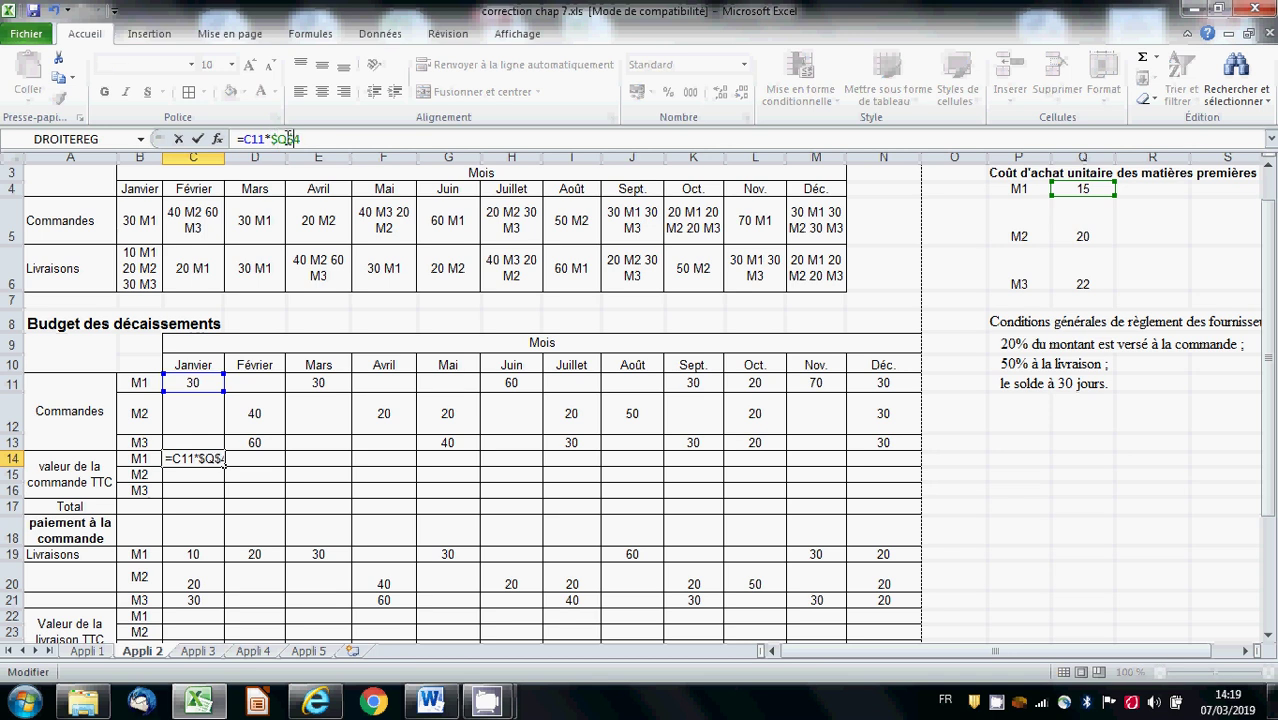
{"action": "key", "text": "Return"}
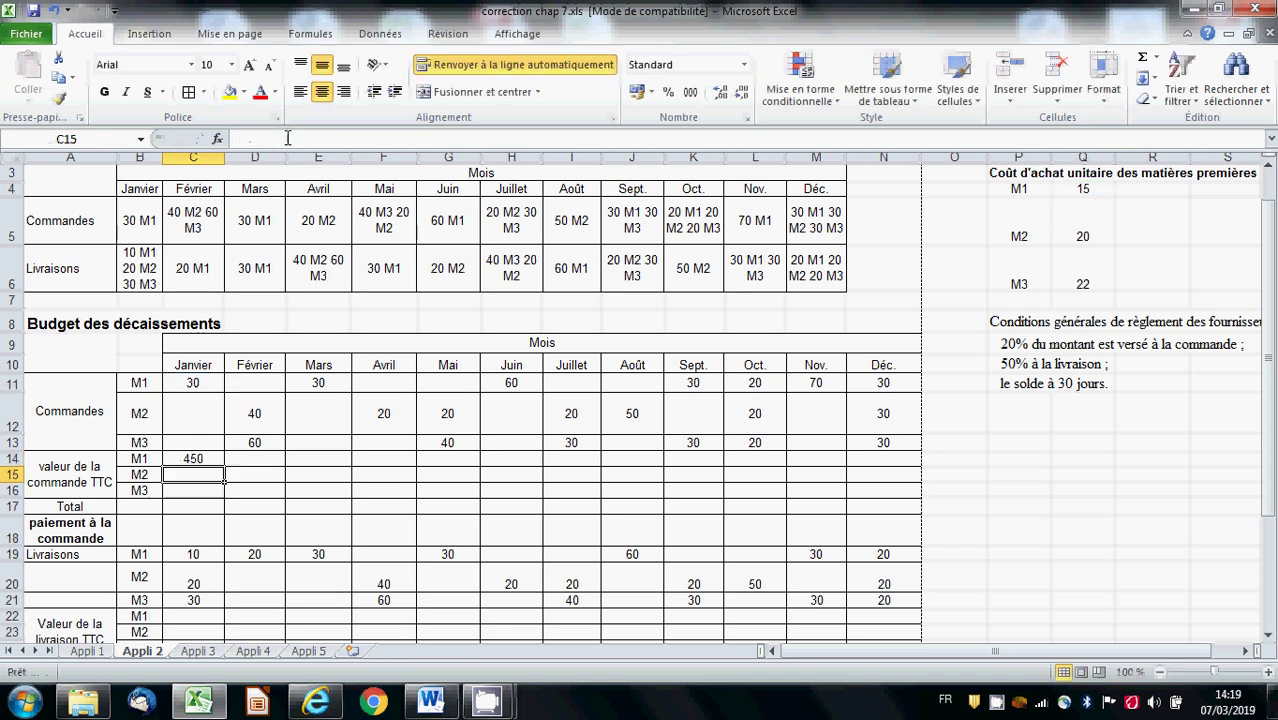
Fill the M1 order value formula from C14 across row 14 through December in column N.
{"action": "left_click", "coordinate": [194, 458]}
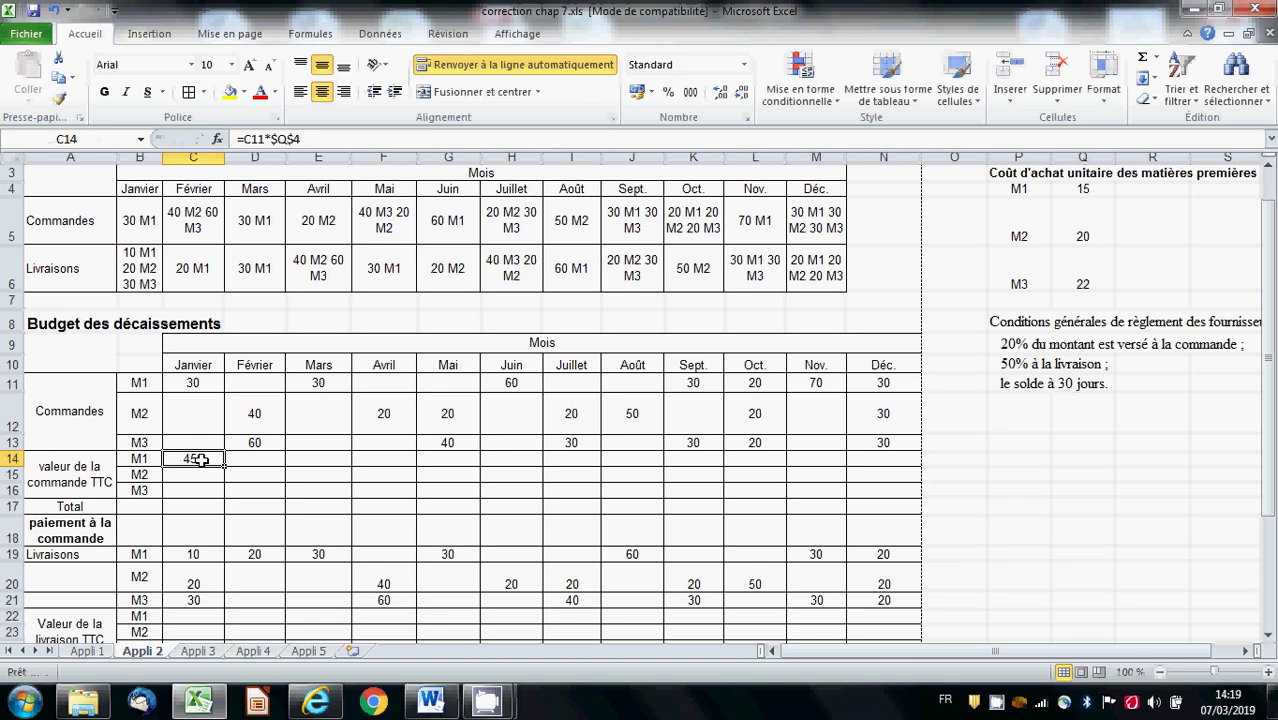
{"action": "left_click_drag", "start_coordinate": [226, 466], "coordinate": [889, 464]}
{"action": "left_click", "coordinate": [1005, 508]}
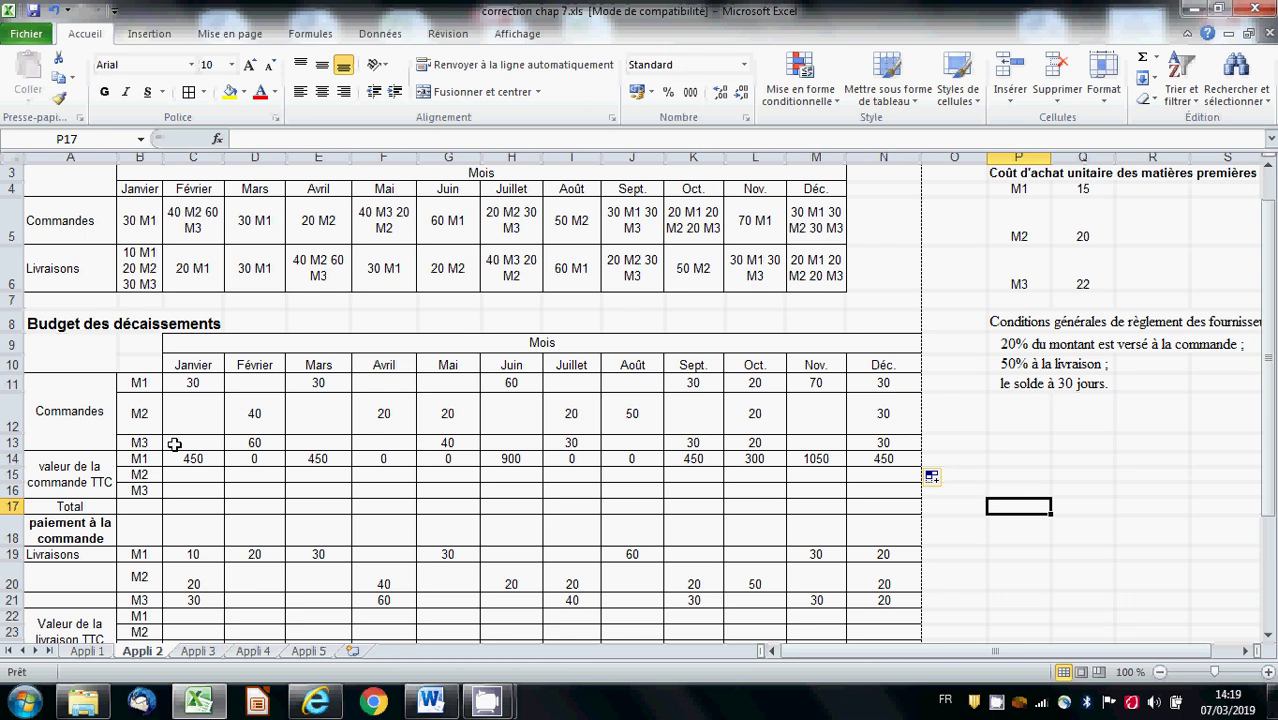
Calculate January's M2 order value in C15 with =C12*$Q$5 and fill the formula across row 15 through December.
{"action": "left_click", "coordinate": [199, 474]}
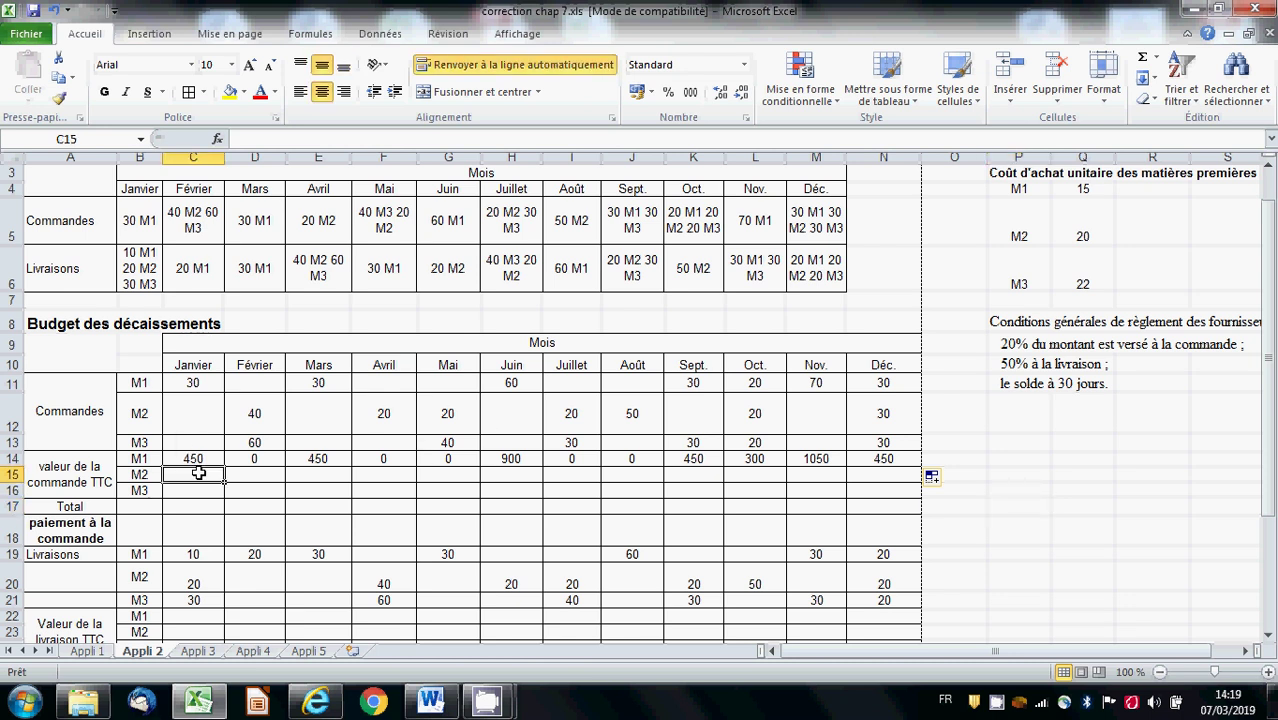
{"action": "type", "text": "="}
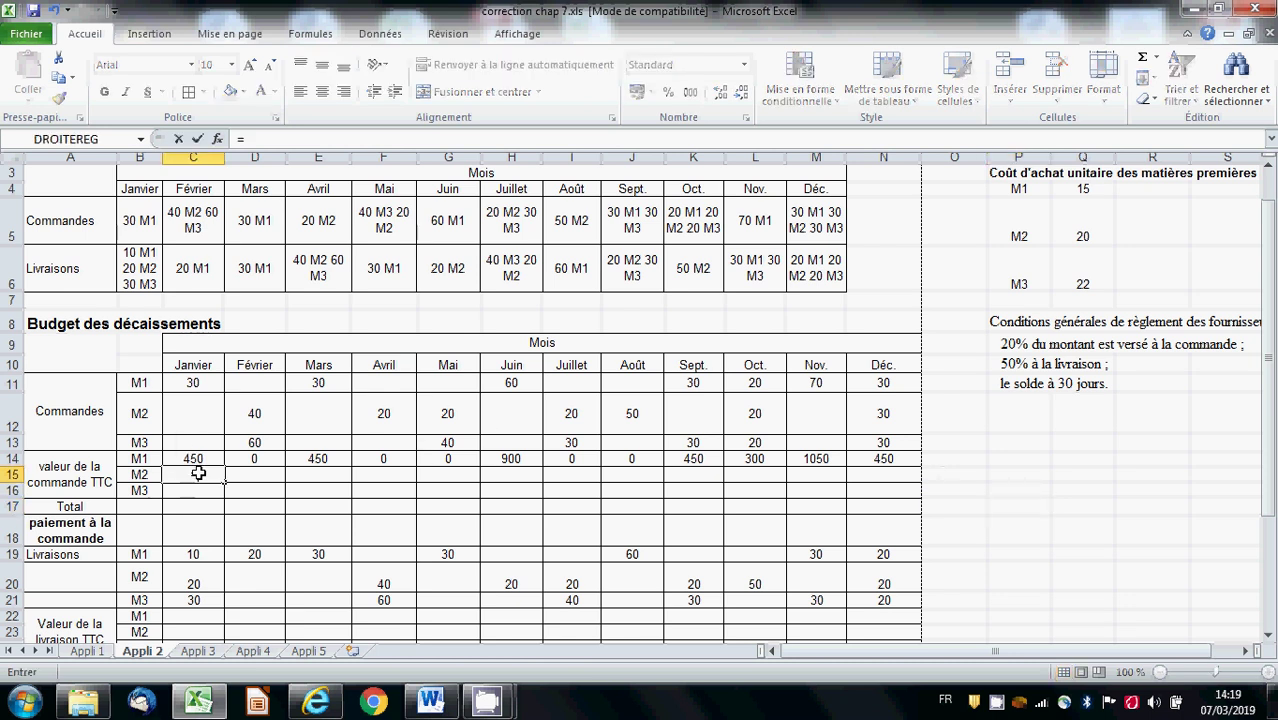
{"action": "left_click", "coordinate": [191, 410]}
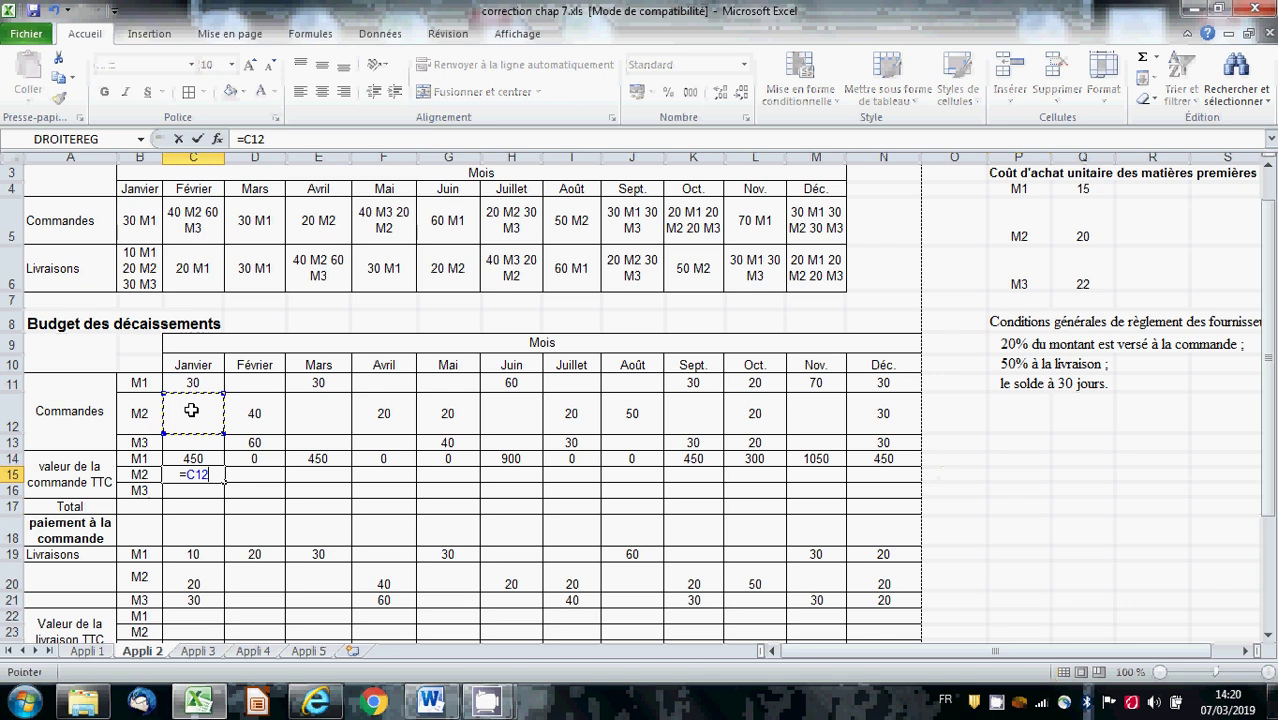
{"action": "type", "text": "*"}
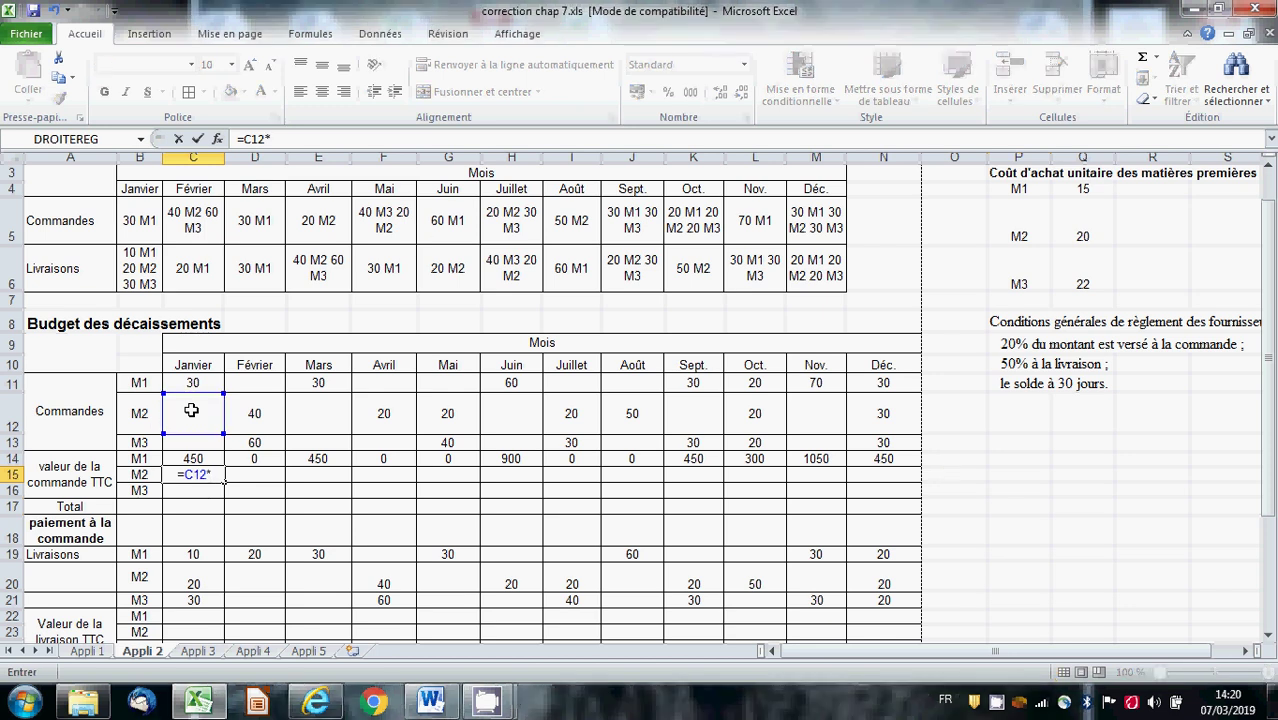
{"action": "left_click", "coordinate": [1080, 237]}
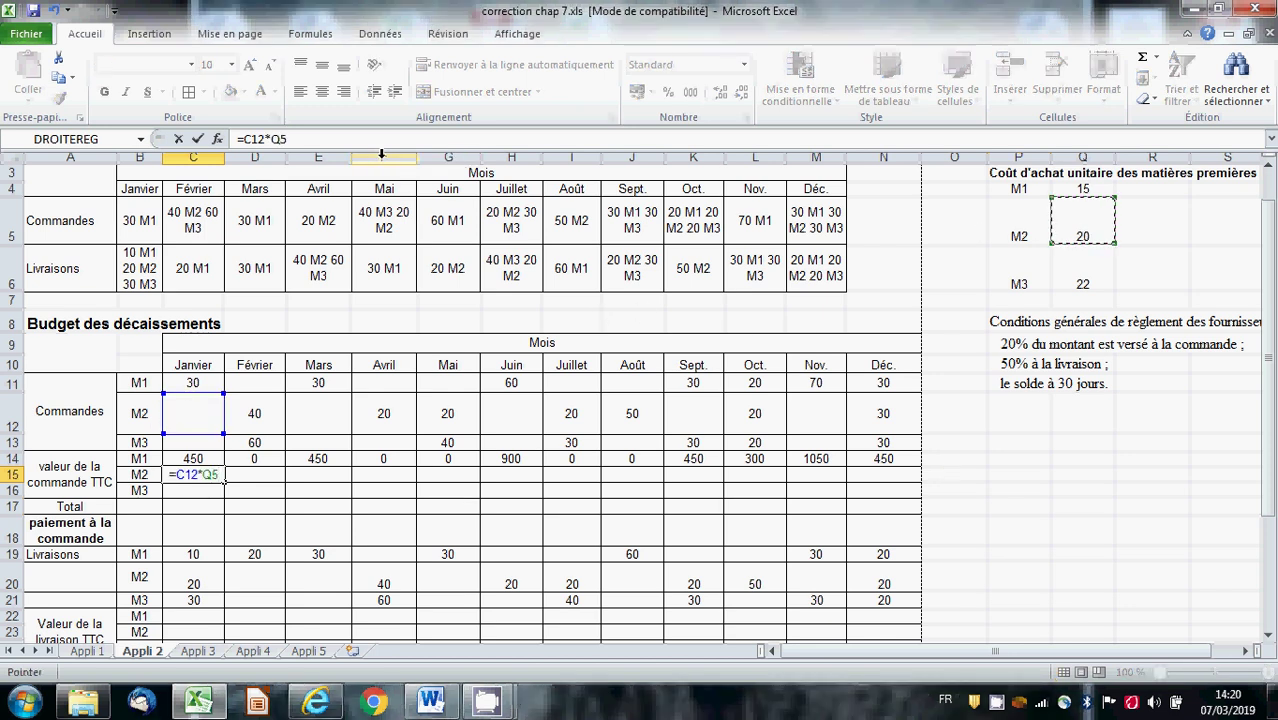
{"action": "left_click", "coordinate": [271, 139]}
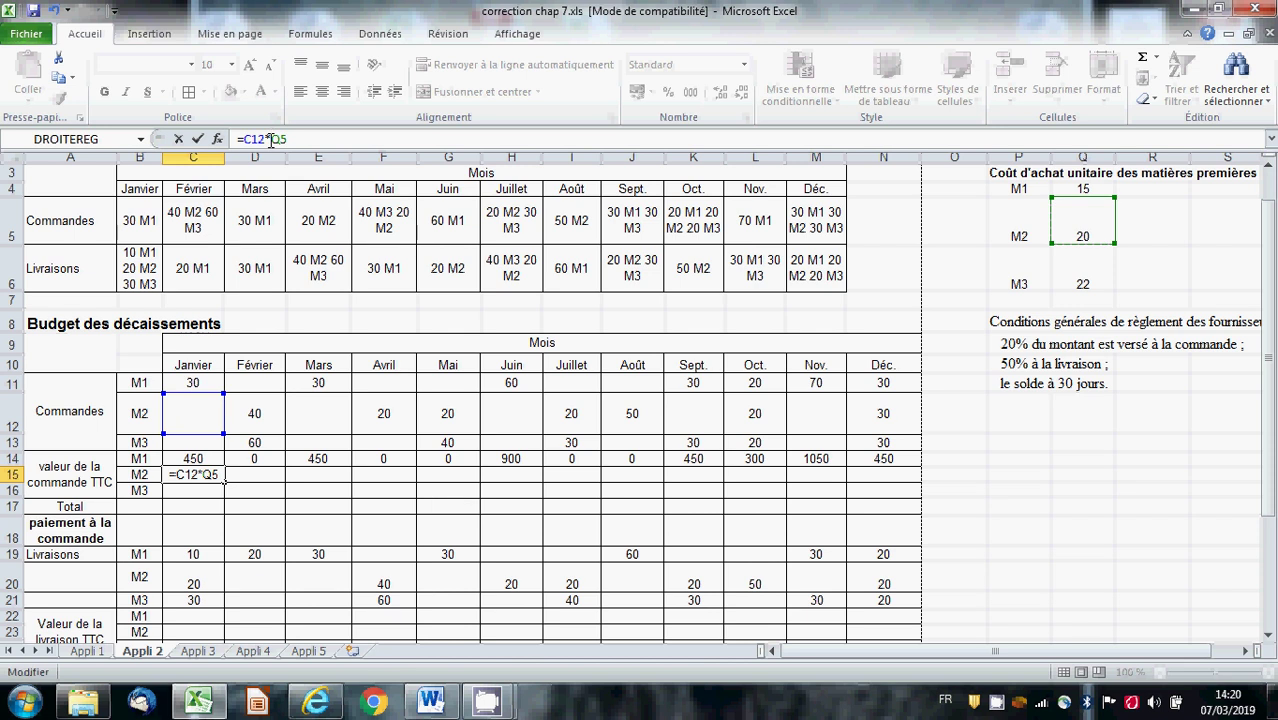
{"action": "type", "text": "$"}
{"action": "key", "text": "Right"}
{"action": "type", "text": "$"}
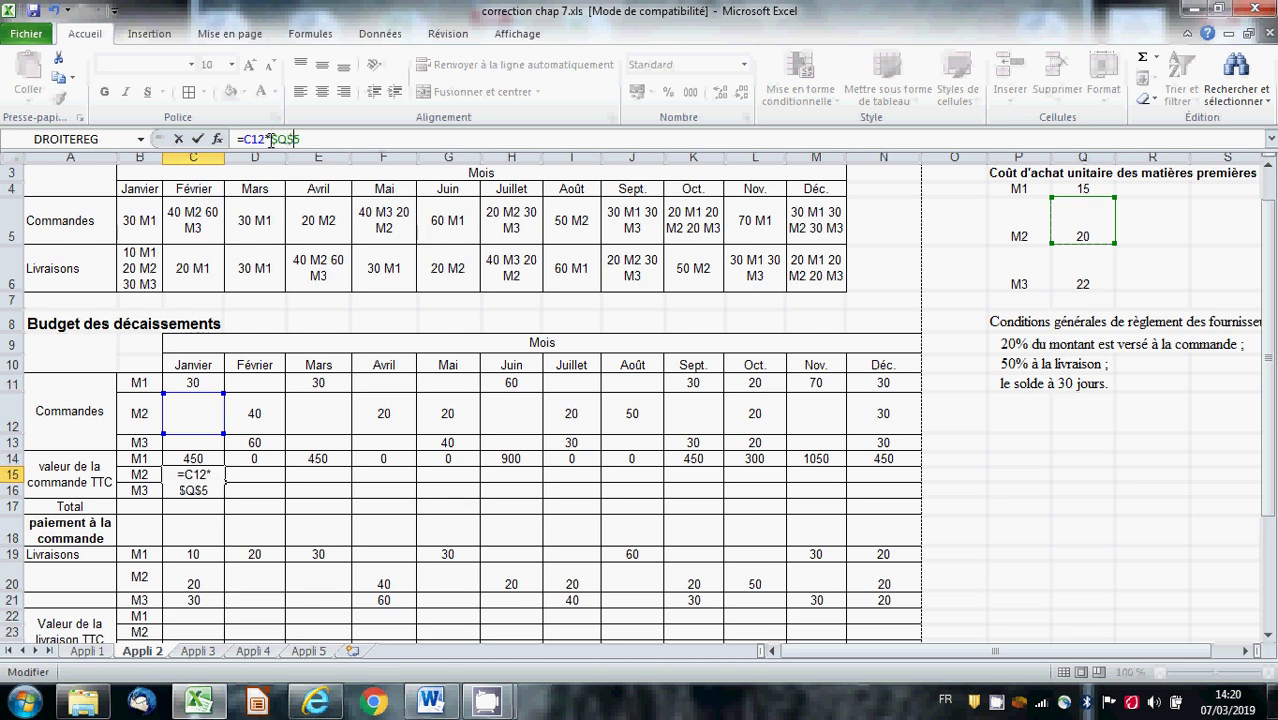
{"action": "key", "text": "Return"}
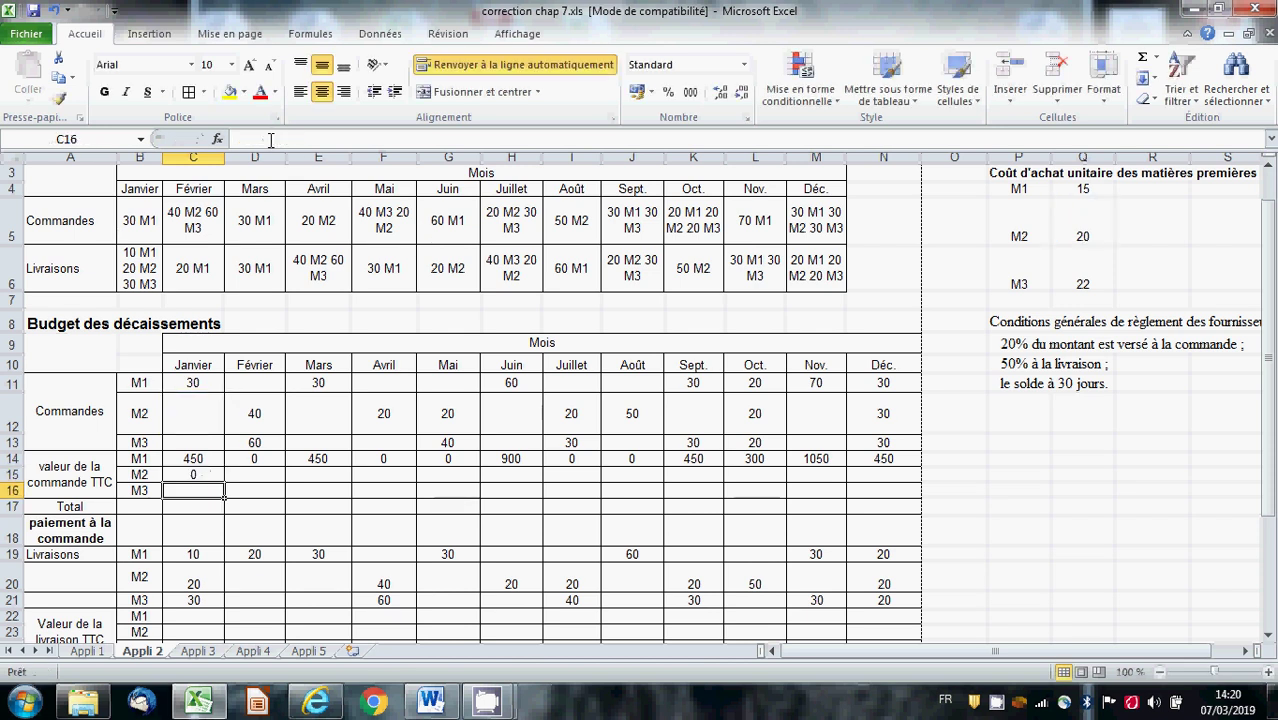
{"action": "left_click", "coordinate": [198, 472]}
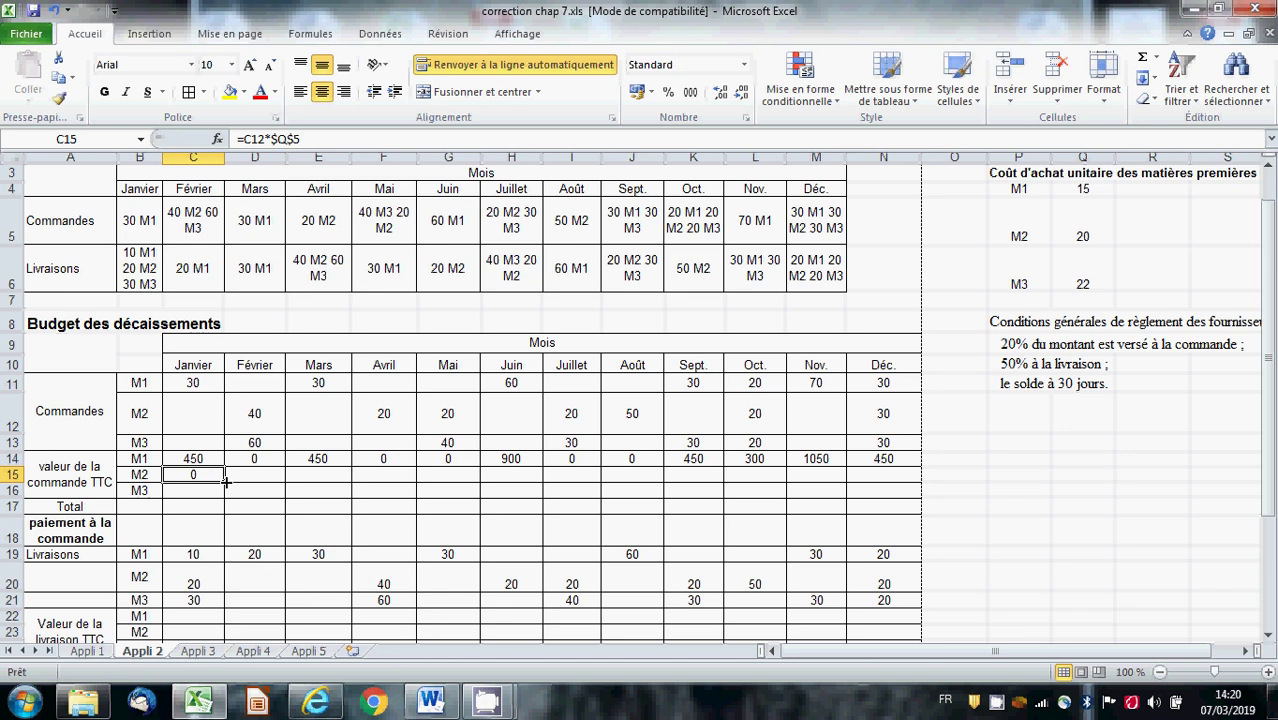
{"action": "left_click_drag", "start_coordinate": [225, 482], "coordinate": [887, 496]}
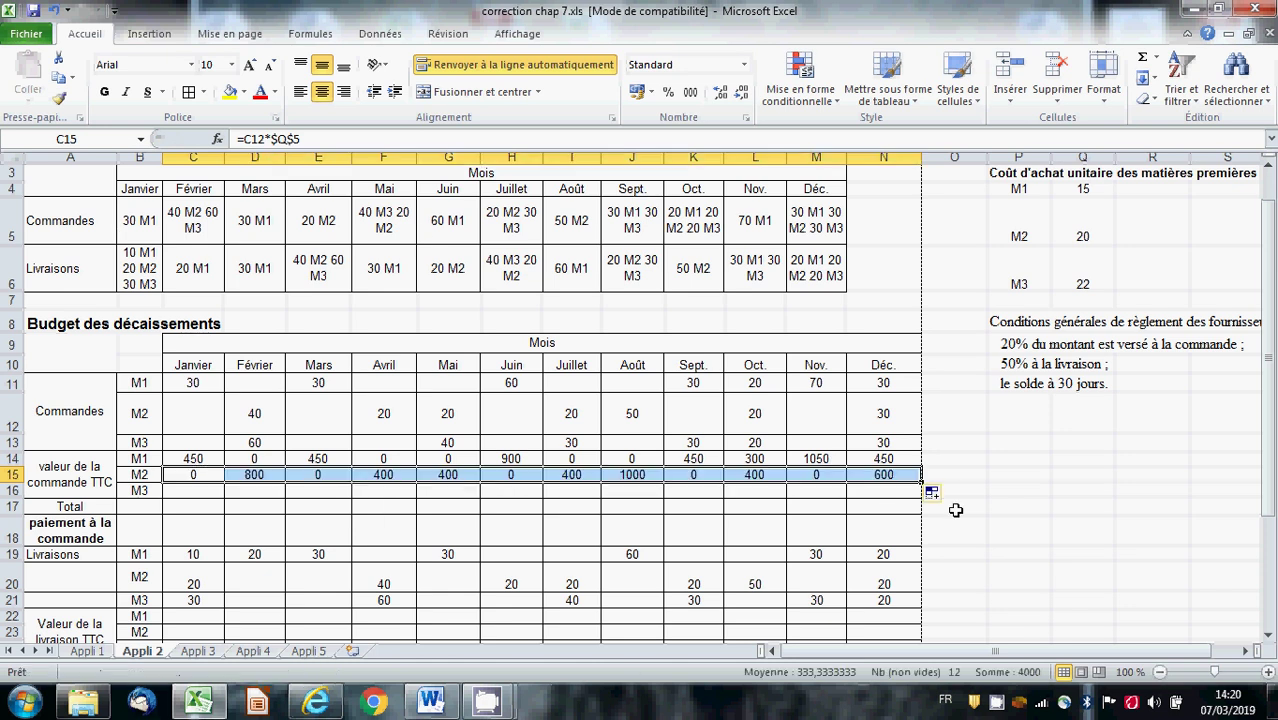
Calculate January's M3 order value in cell C16 with the formula =C13*$Q$6.
{"action": "left_click", "coordinate": [200, 488]}
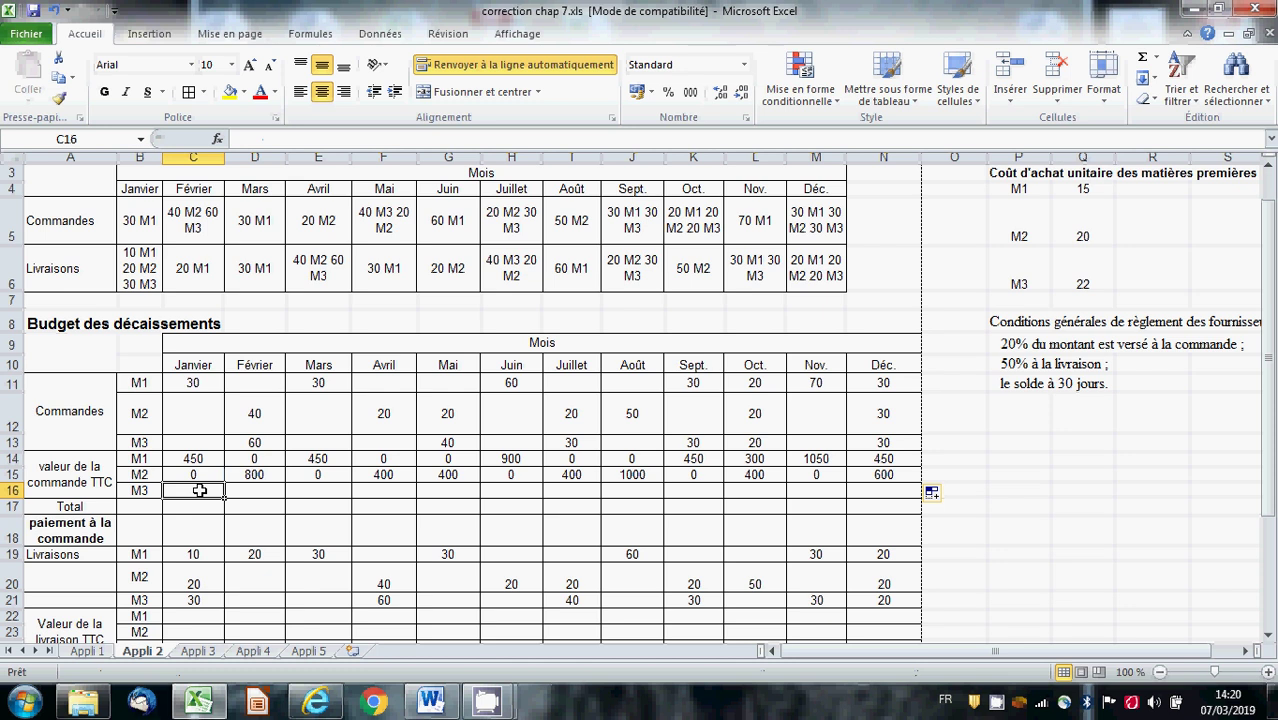
{"action": "type", "text": "="}
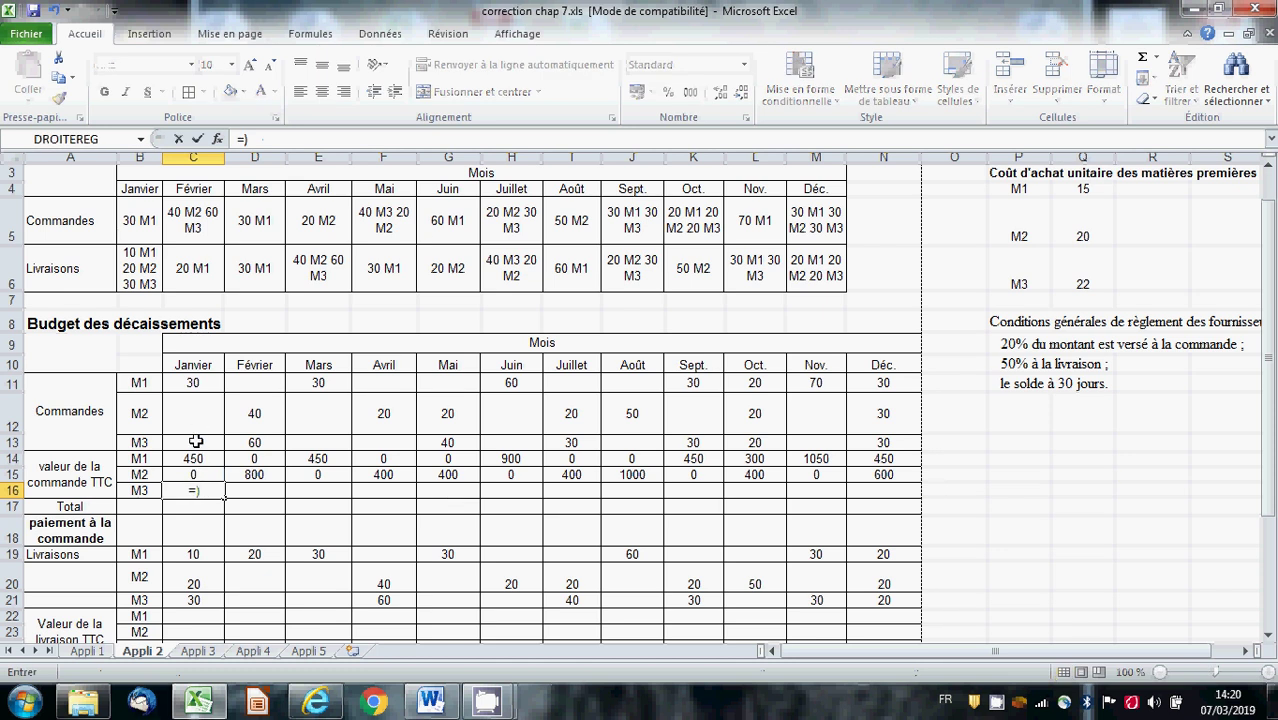
{"action": "key", "text": "Return"}
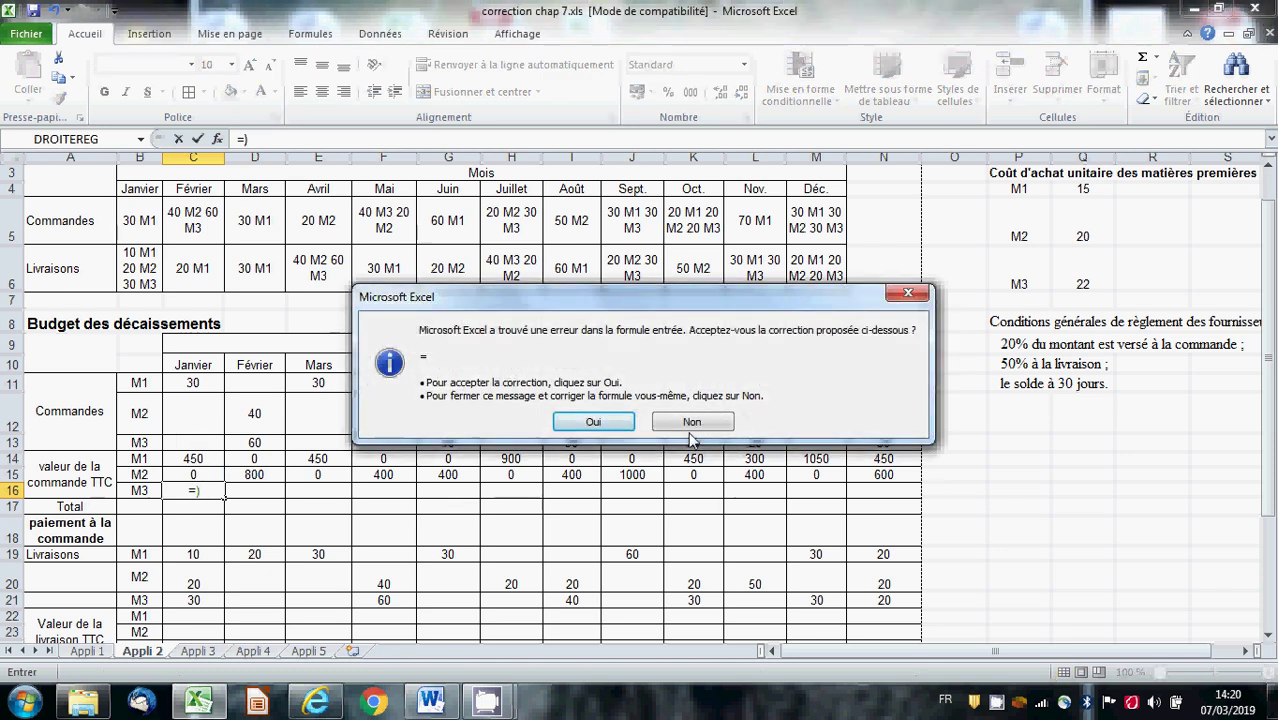
{"action": "left_click", "coordinate": [692, 424]}
{"action": "left_click", "coordinate": [612, 411]}
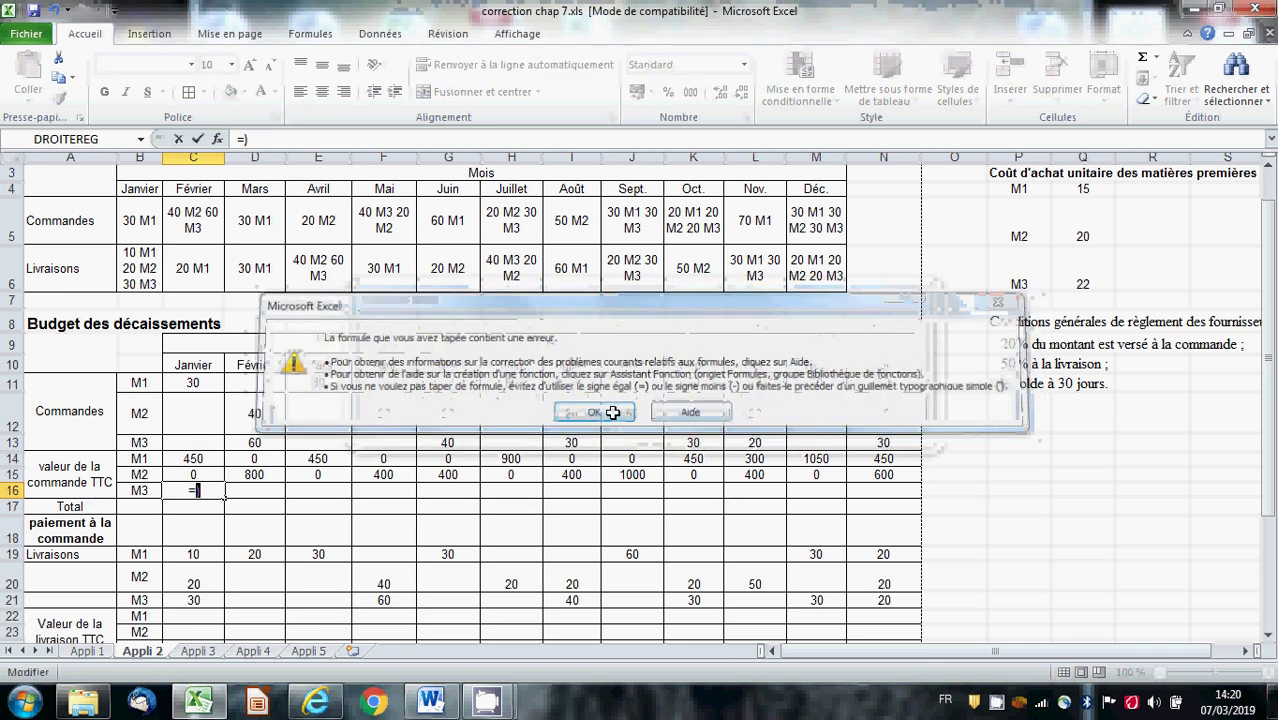
{"action": "key", "text": "BackSpace"}
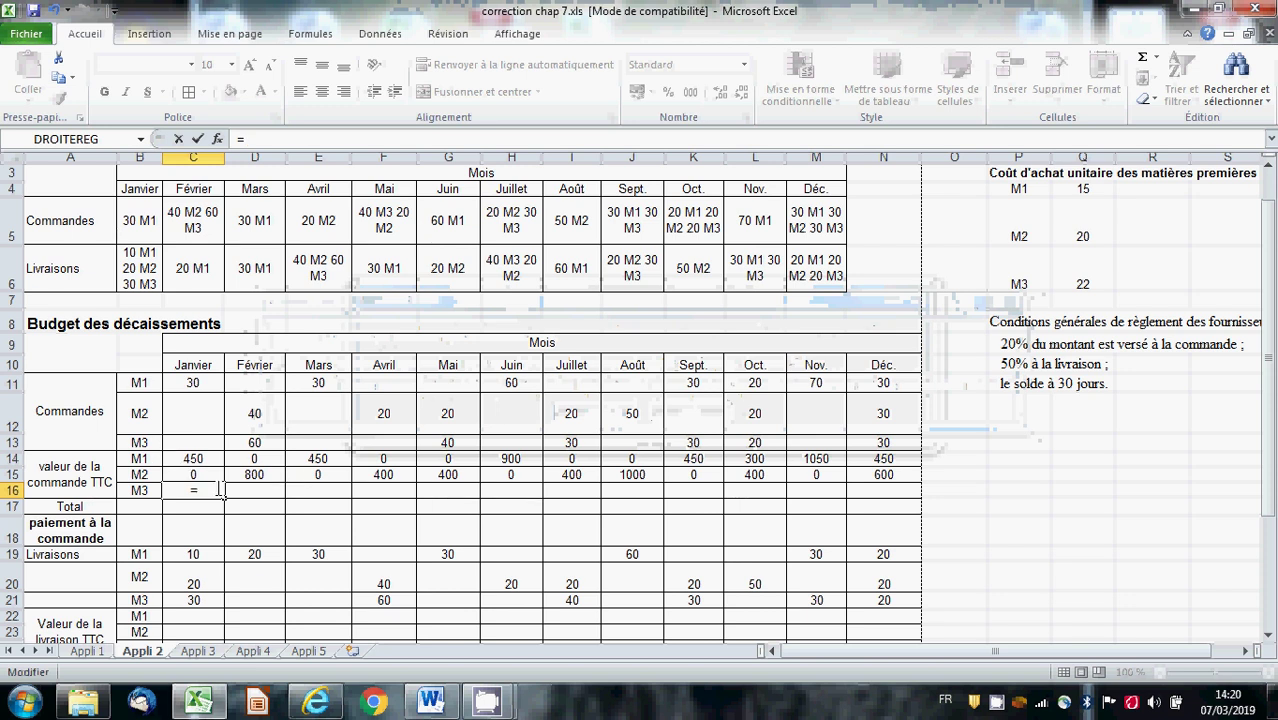
{"action": "left_click", "coordinate": [201, 441]}
{"action": "type", "text": "*"}
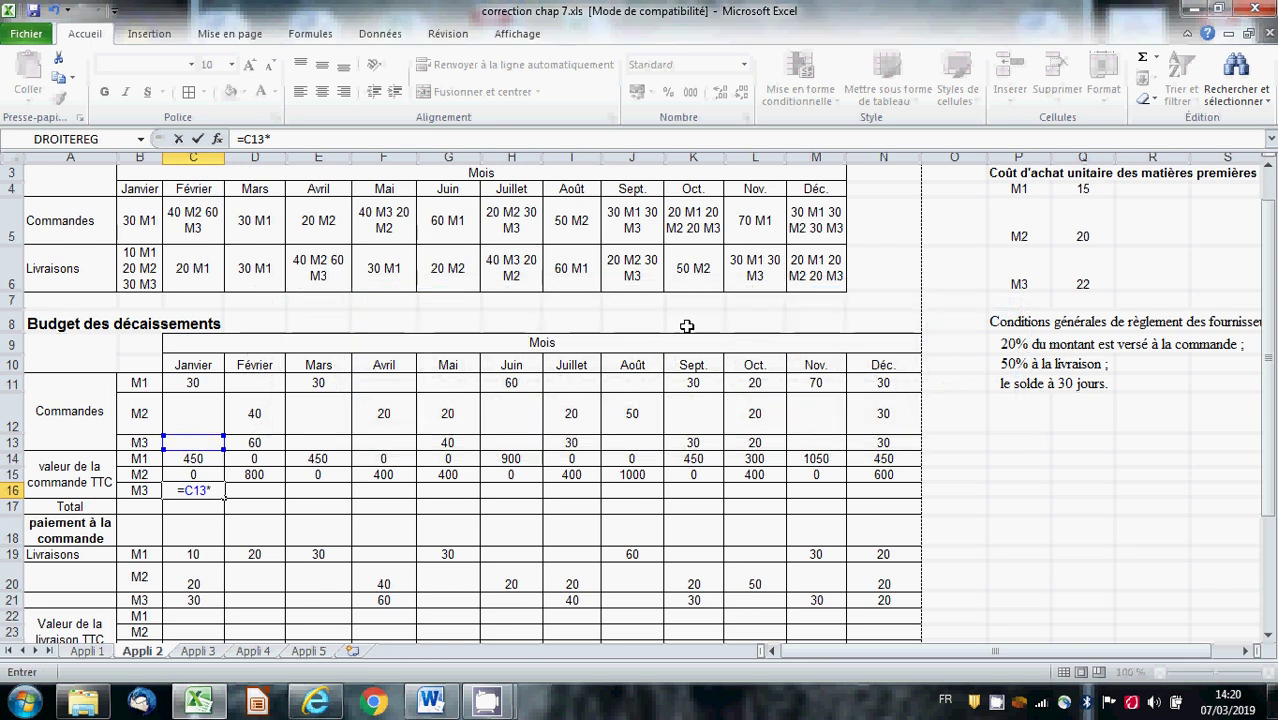
{"action": "left_click", "coordinate": [1062, 262]}
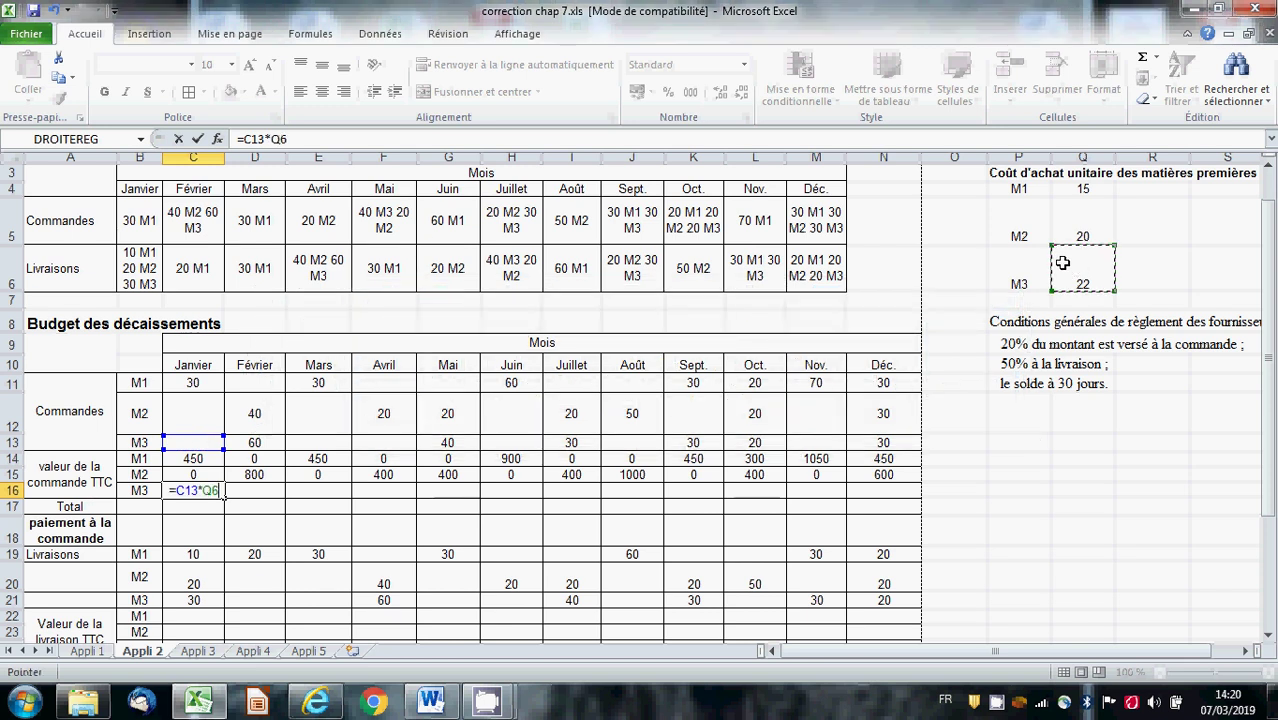
{"action": "left_click", "coordinate": [272, 139]}
{"action": "key", "text": "F4"}
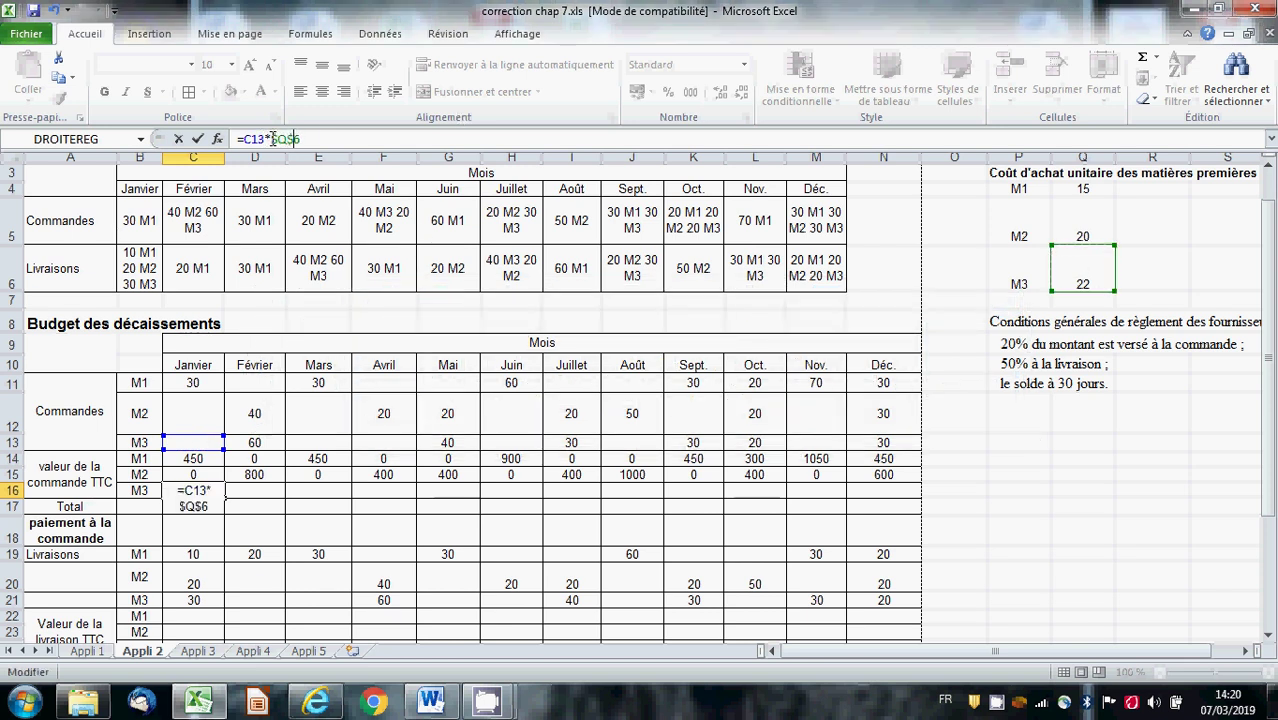
{"action": "key", "text": "Return"}
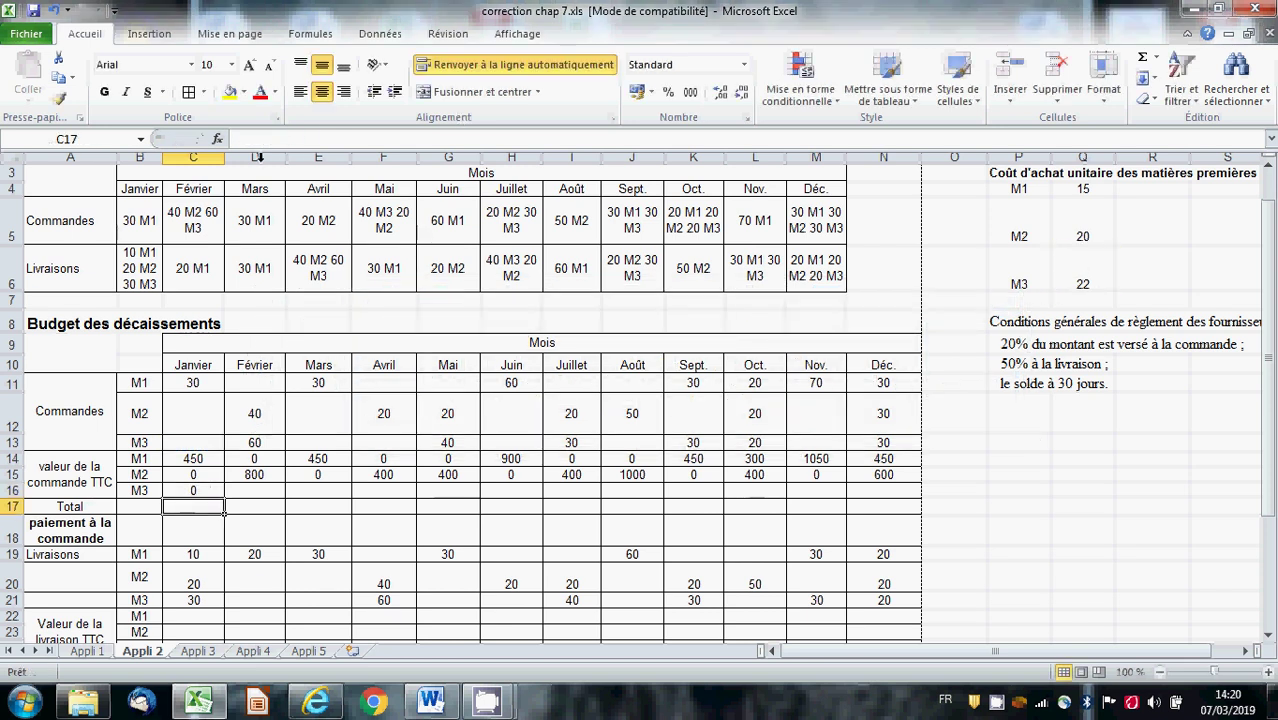
Fill the M3 order value formula from C16 across row 16 through December in column N.
{"action": "left_click", "coordinate": [212, 491]}
{"action": "left_click_drag", "start_coordinate": [227, 495], "coordinate": [888, 488]}
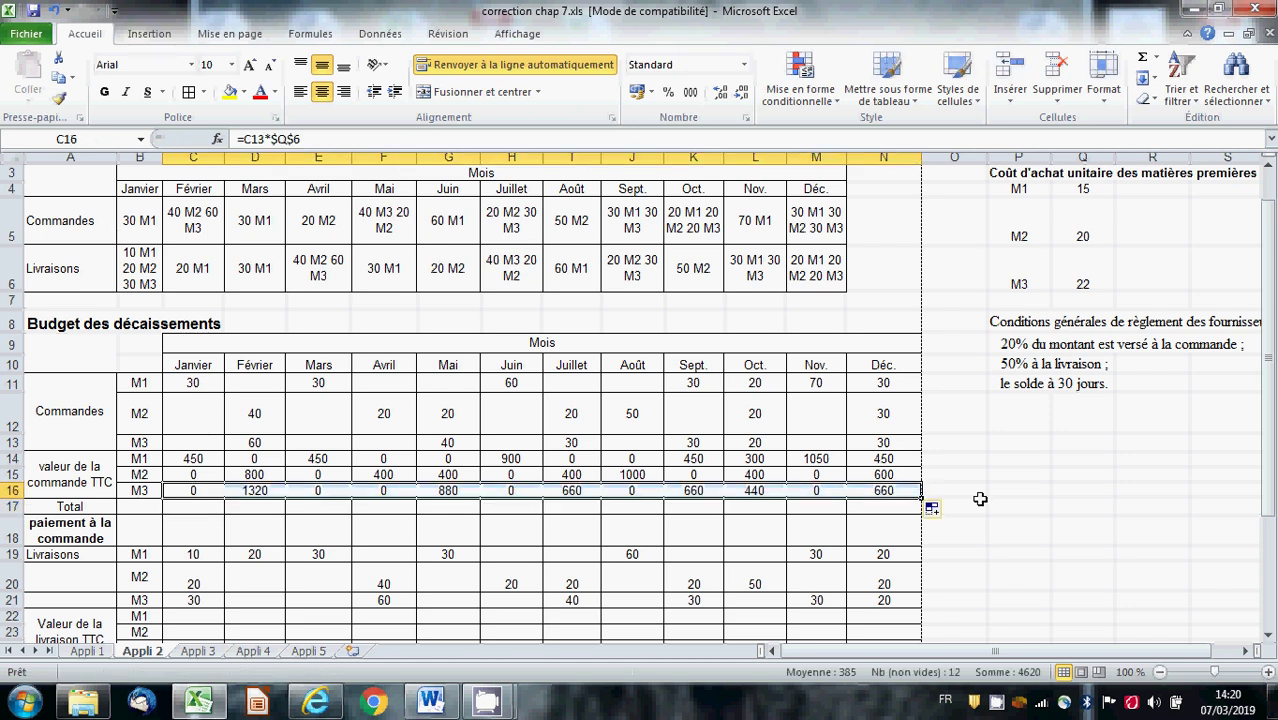
{"action": "left_click", "coordinate": [940, 507]}
Total January's M1, M2 and M3 order values in cell C17 with =SOMME(C14:C16).
{"action": "left_click", "coordinate": [208, 507]}
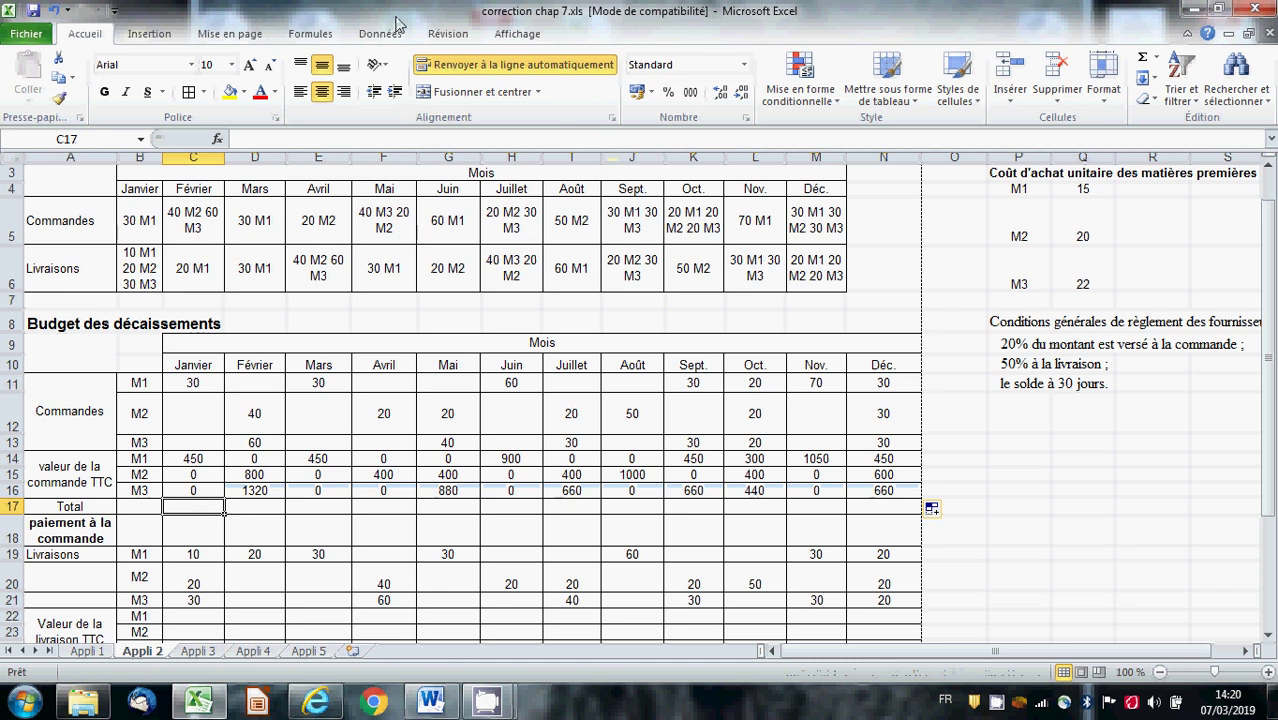
{"action": "left_click", "coordinate": [312, 36]}
{"action": "left_click", "coordinate": [115, 70]}
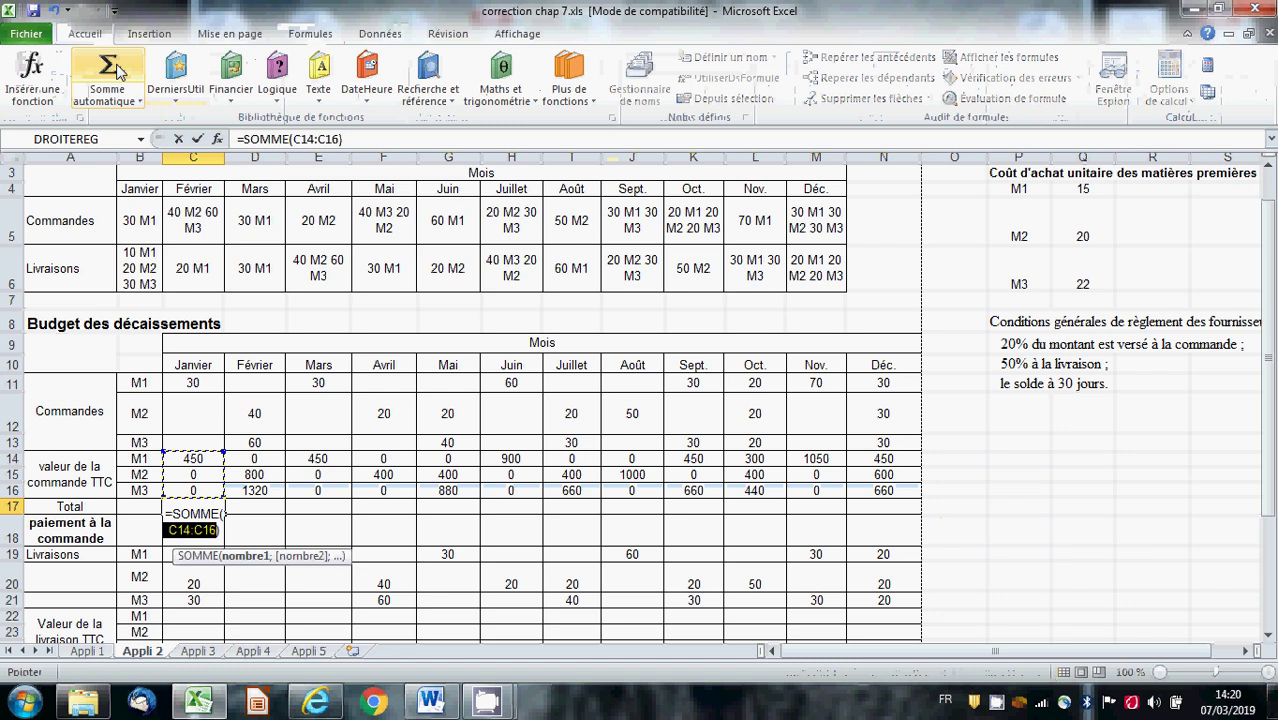
{"action": "key", "text": "Return"}
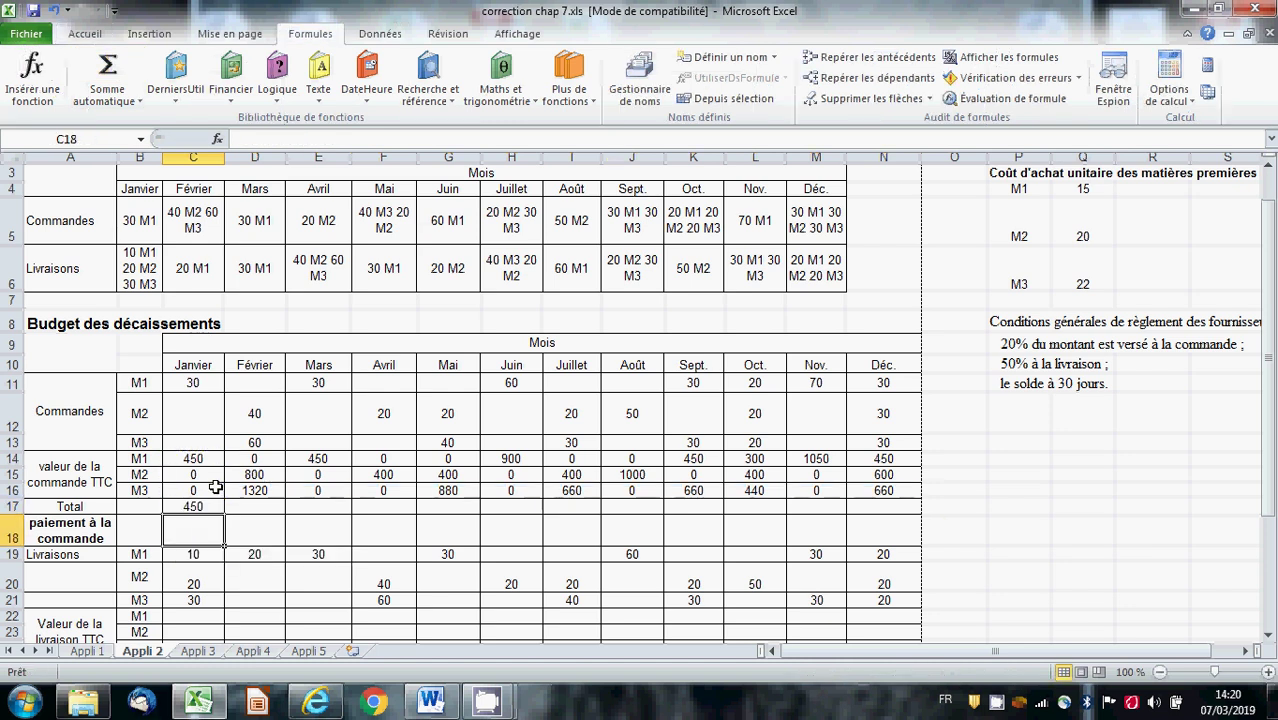
Fill the order total formula from C17 across row 17 through December in column N.
{"action": "left_click", "coordinate": [202, 502]}
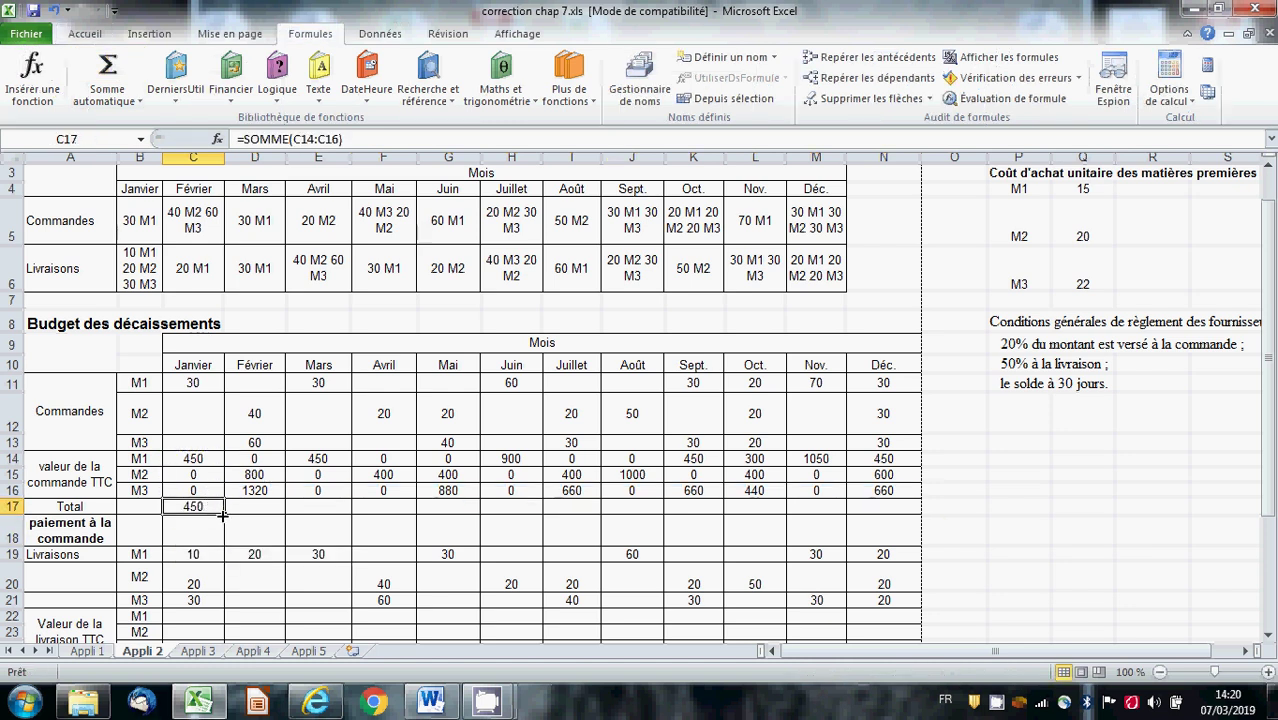
{"action": "left_click_drag", "start_coordinate": [224, 514], "coordinate": [915, 512]}
{"action": "left_click", "coordinate": [965, 511]}
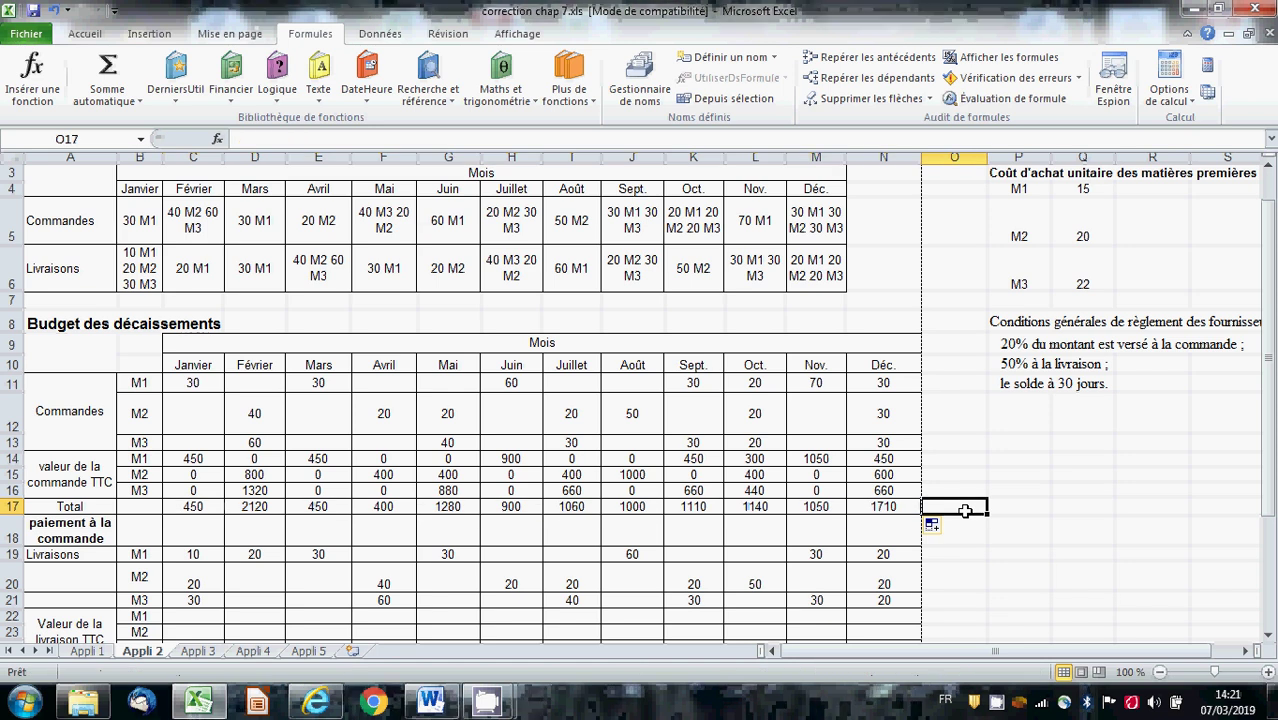
Change January's order total in C17 to =SOMME(C14:C16)*1,2 and refill the formula across row 17 through December.
{"action": "left_click", "coordinate": [194, 507]}
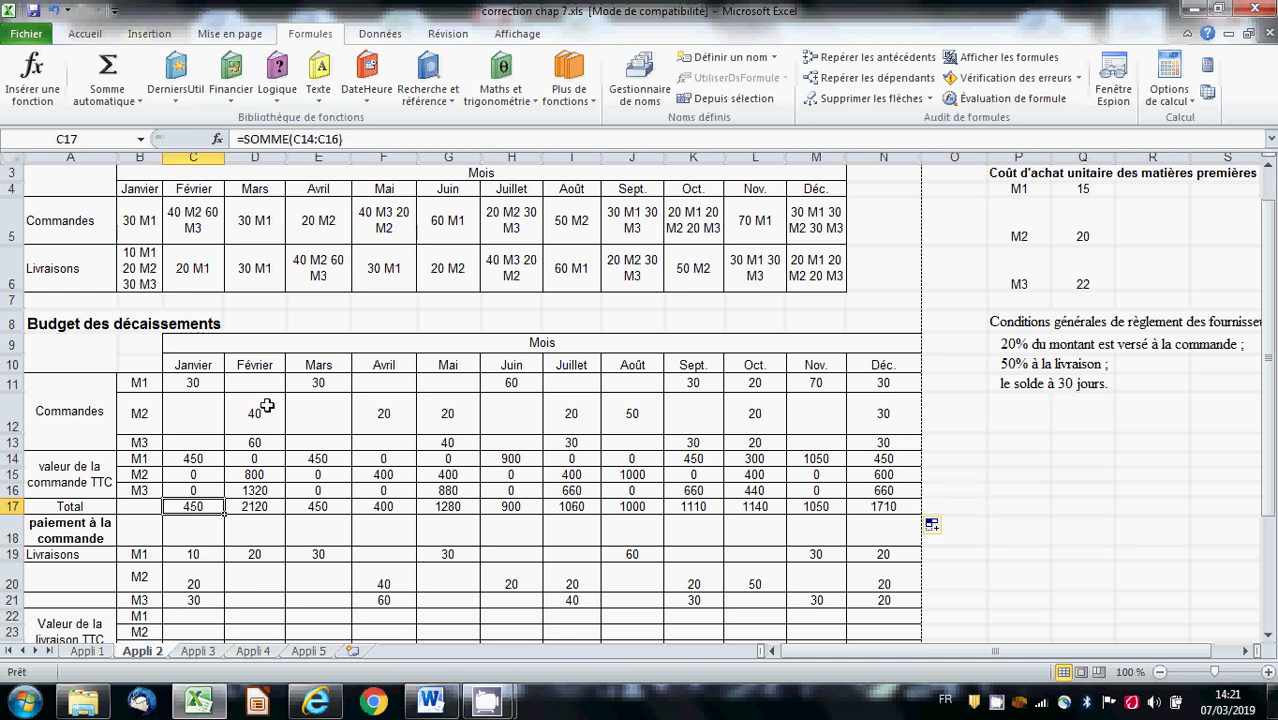
{"action": "left_click", "coordinate": [362, 139]}
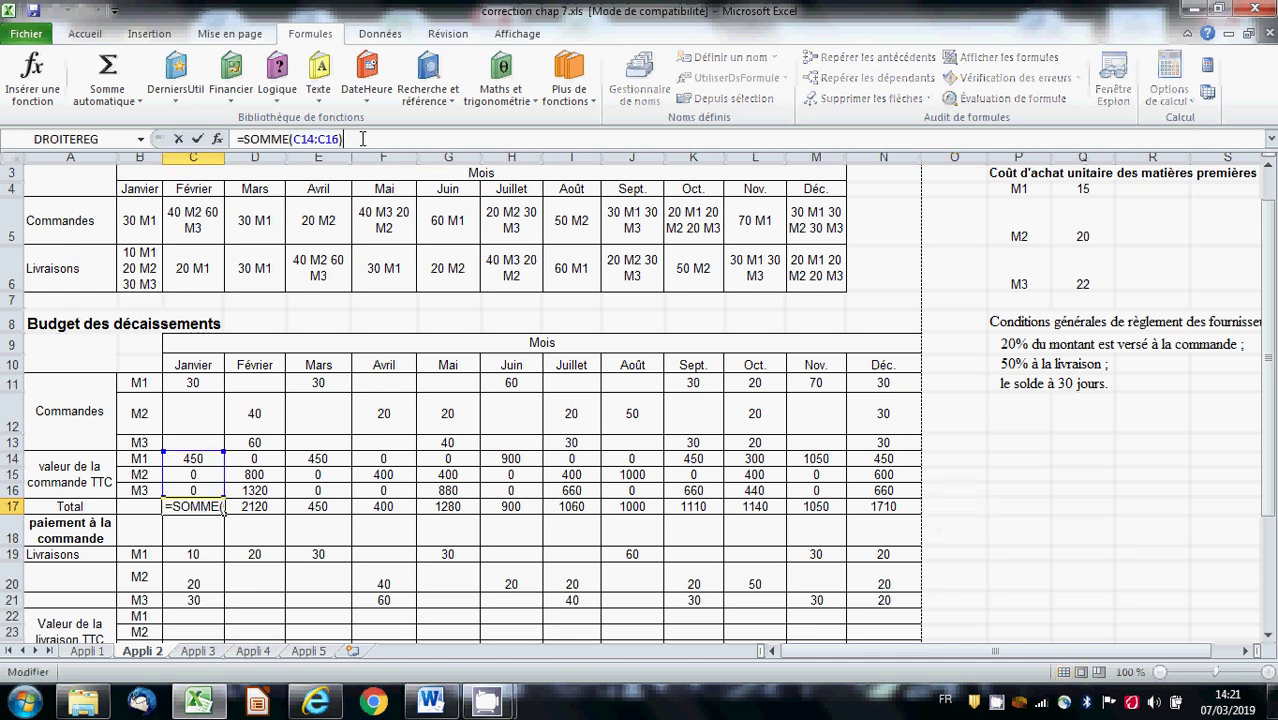
{"action": "type", "text": "*1,2"}
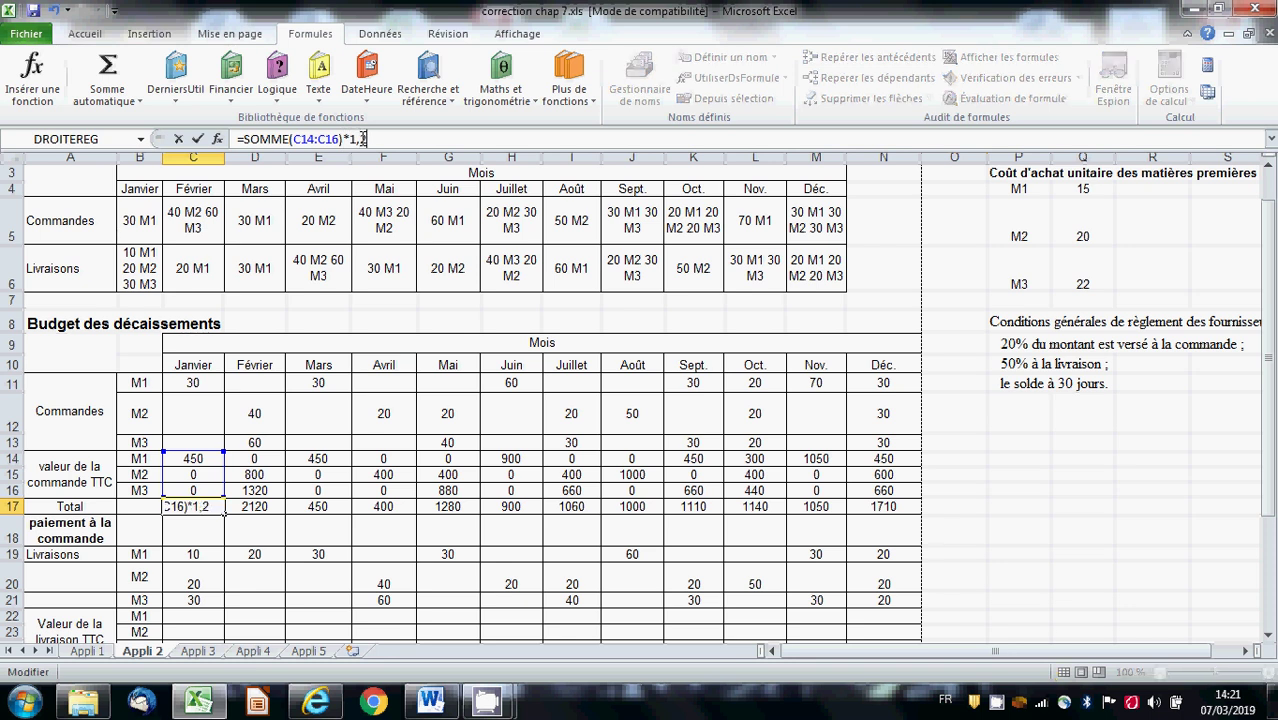
{"action": "key", "text": "Return"}
{"action": "left_click", "coordinate": [203, 507]}
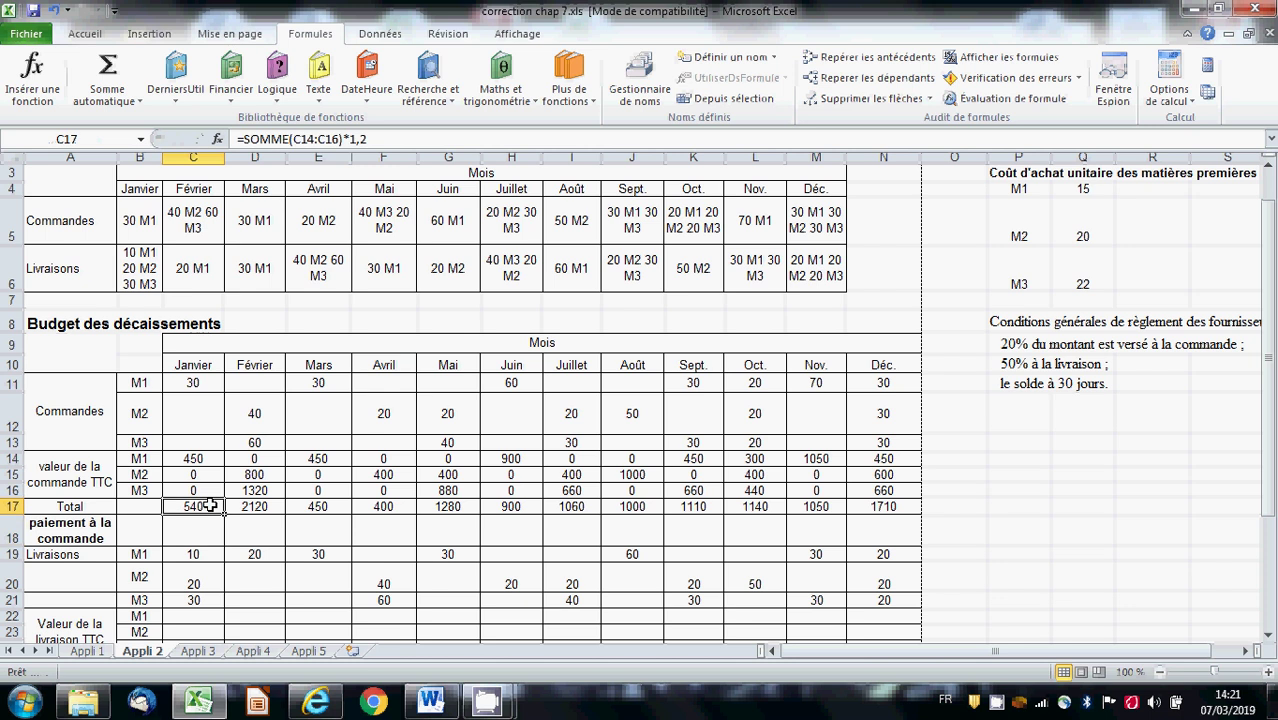
{"action": "left_click_drag", "start_coordinate": [225, 514], "coordinate": [880, 508]}
{"action": "left_click", "coordinate": [1012, 517]}
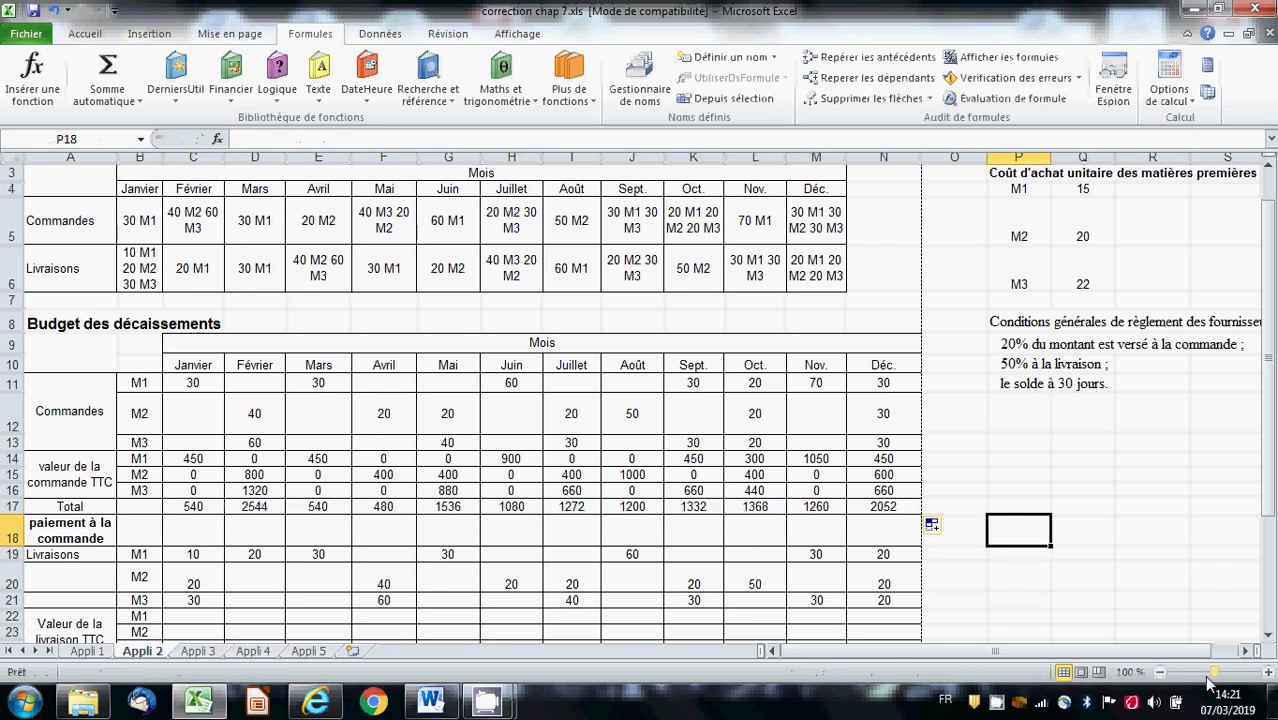
Calculate January's payment on order in C18 with =C17*0,2 and fill the formula across row 18 through December.
{"action": "left_click", "coordinate": [195, 529]}
{"action": "type", "text": "="}
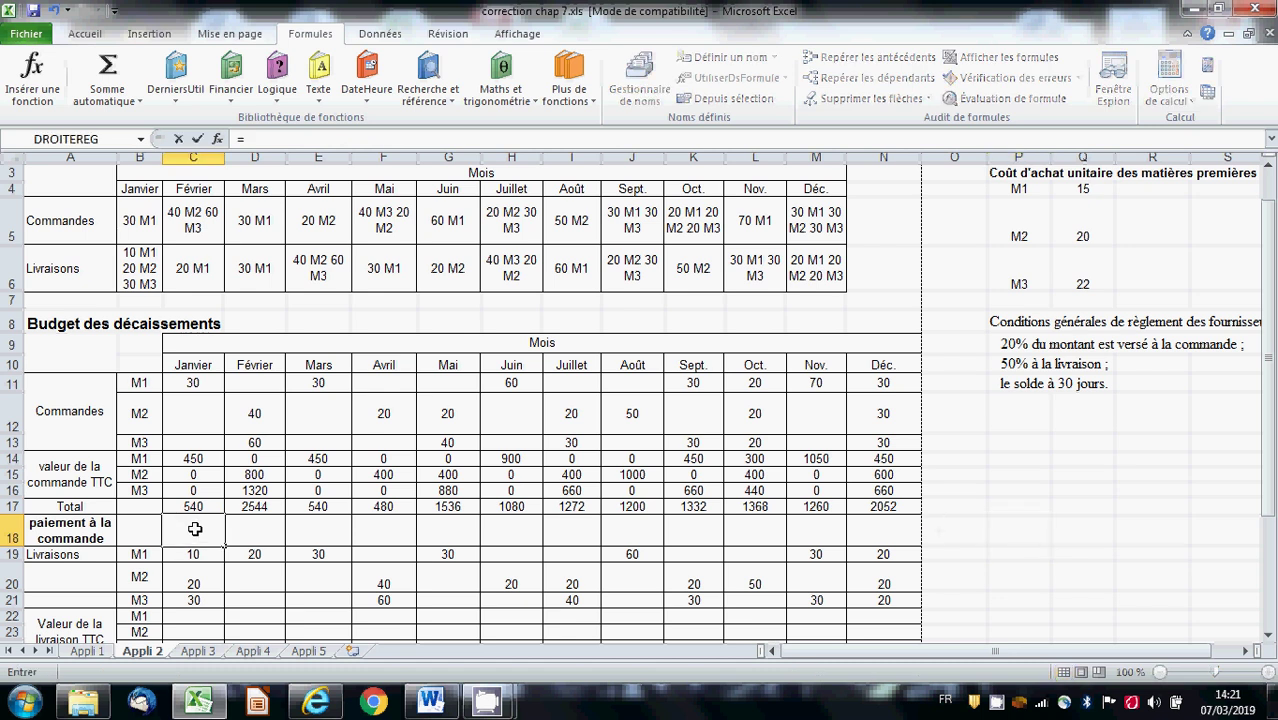
{"action": "left_click", "coordinate": [201, 507]}
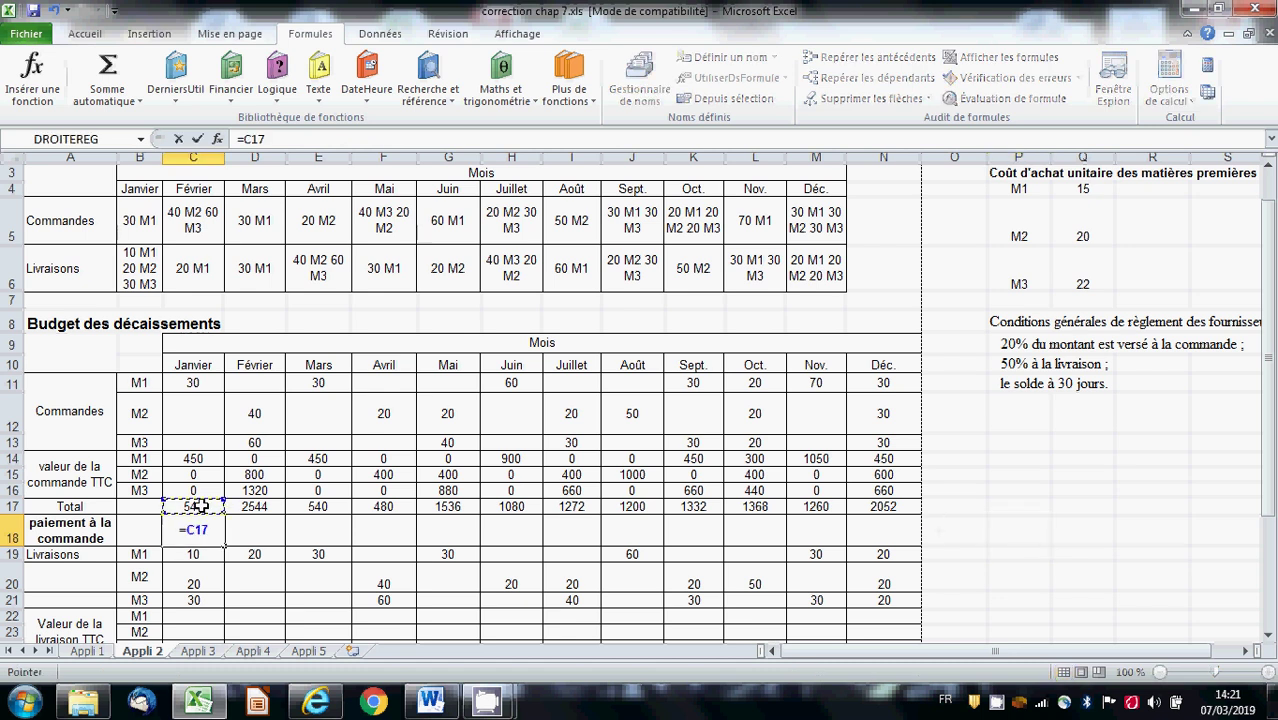
{"action": "type", "text": "*0,2"}
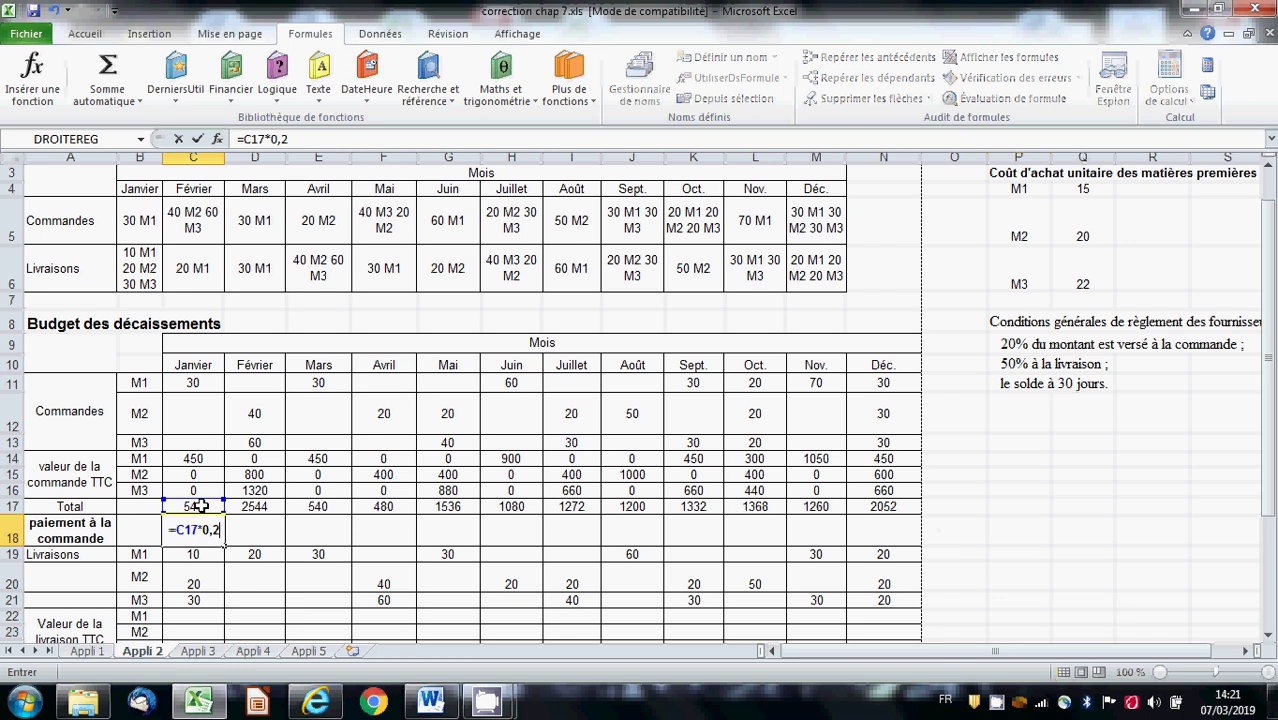
{"action": "key", "text": "Return"}
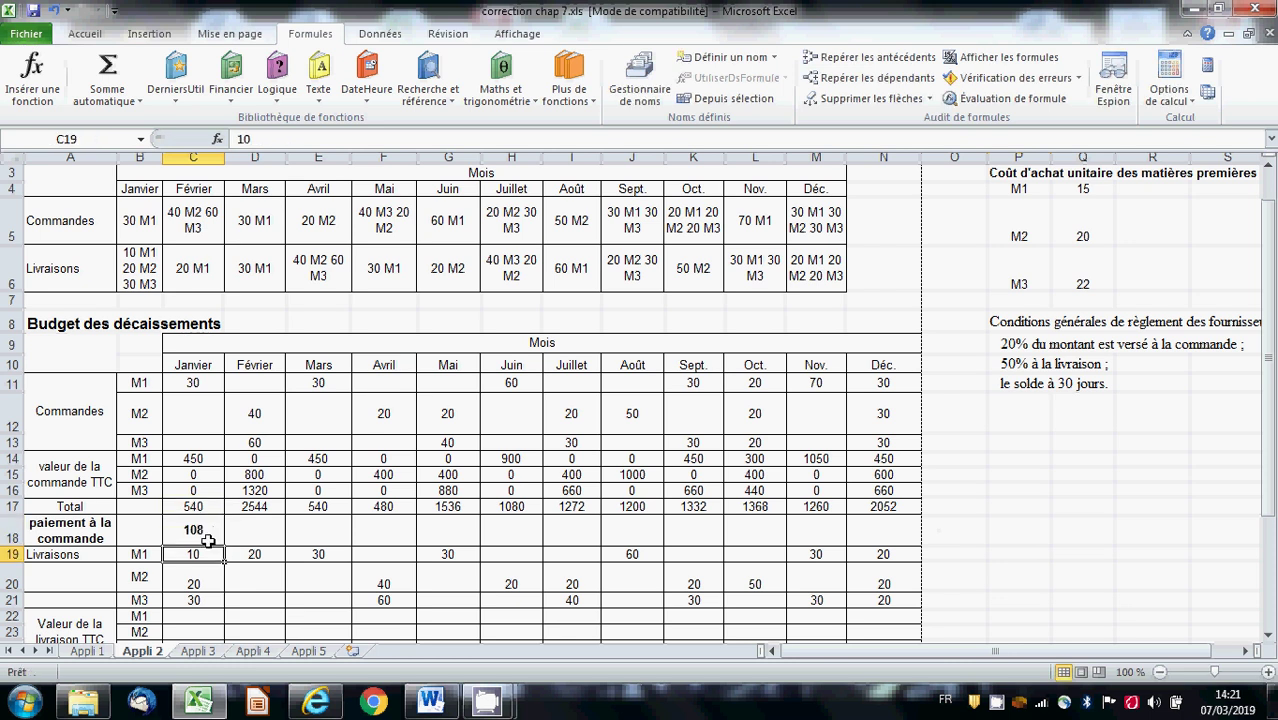
{"action": "left_click", "coordinate": [202, 531]}
{"action": "left_click_drag", "start_coordinate": [224, 545], "coordinate": [893, 538]}
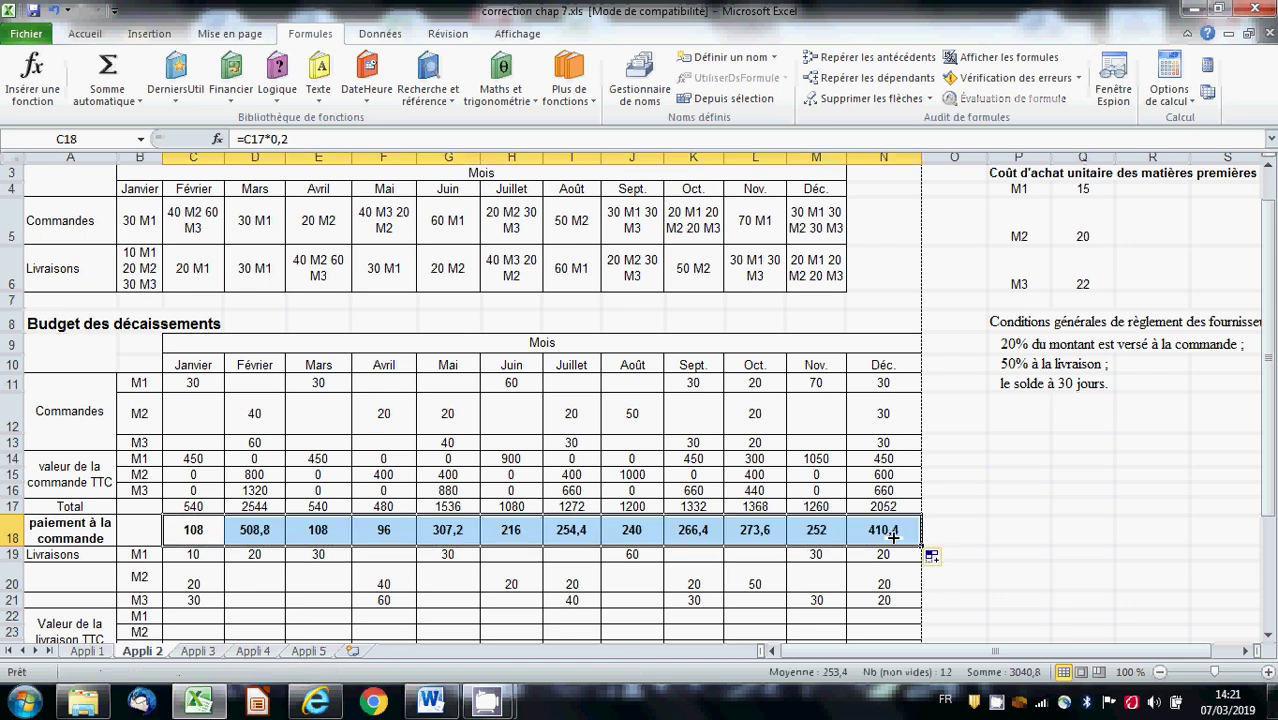
{"action": "left_click", "coordinate": [1135, 543]}
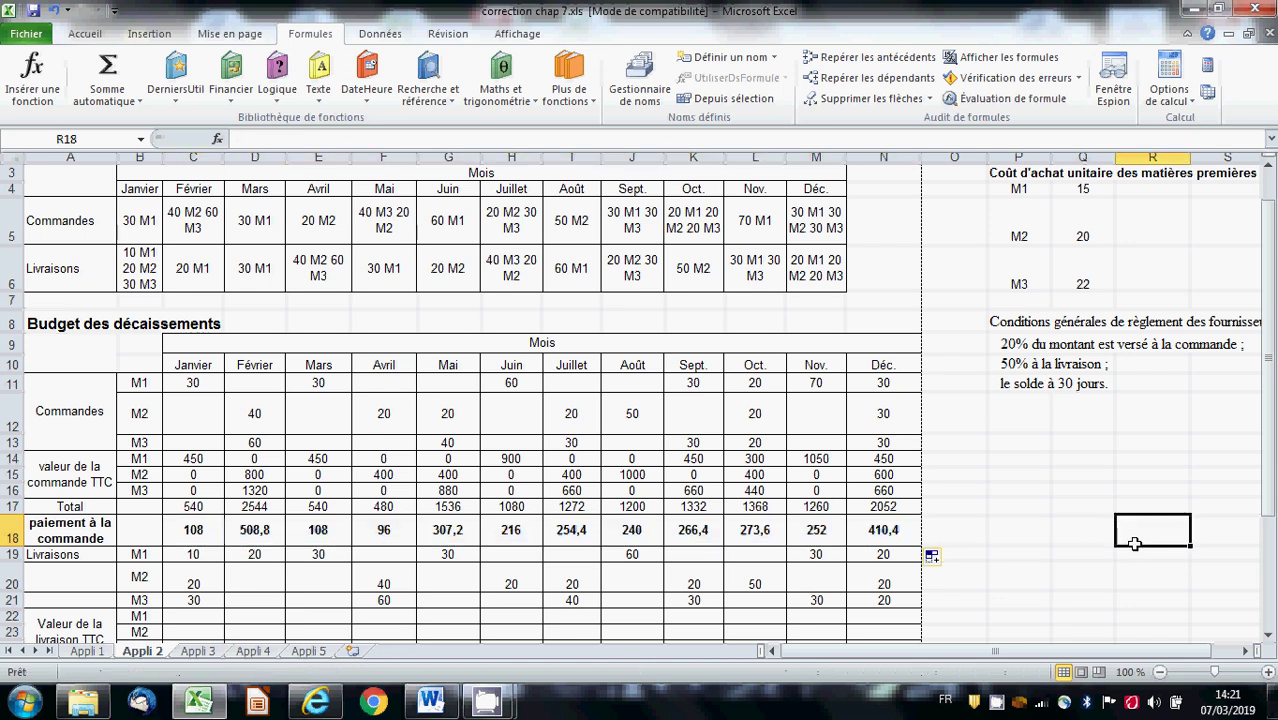
Calculate January's M1 delivery value in cell C22 with the formula =C19*Q4.
{"action": "left_click", "coordinate": [1267, 637]}
{"action": "left_click", "coordinate": [1267, 637]}
{"action": "left_click", "coordinate": [1267, 637]}
{"action": "left_click", "coordinate": [1267, 637]}
{"action": "left_click", "coordinate": [1267, 637]}
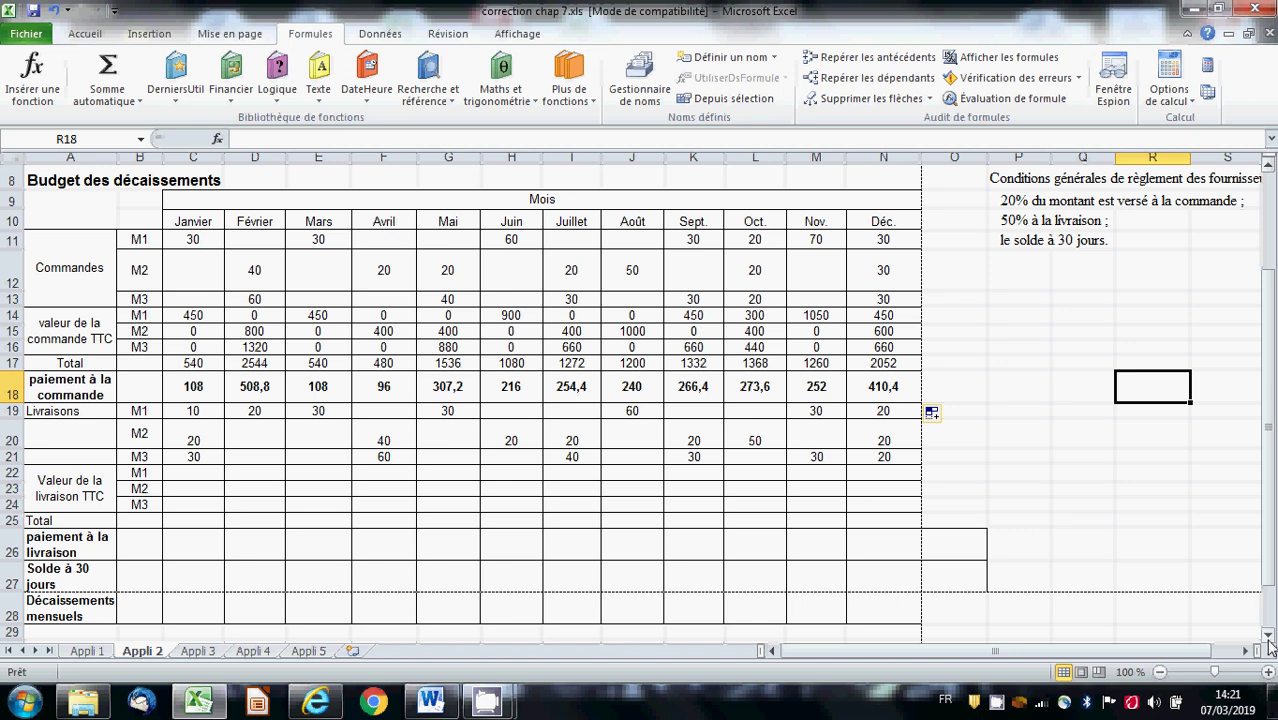
{"action": "left_click", "coordinate": [193, 474]}
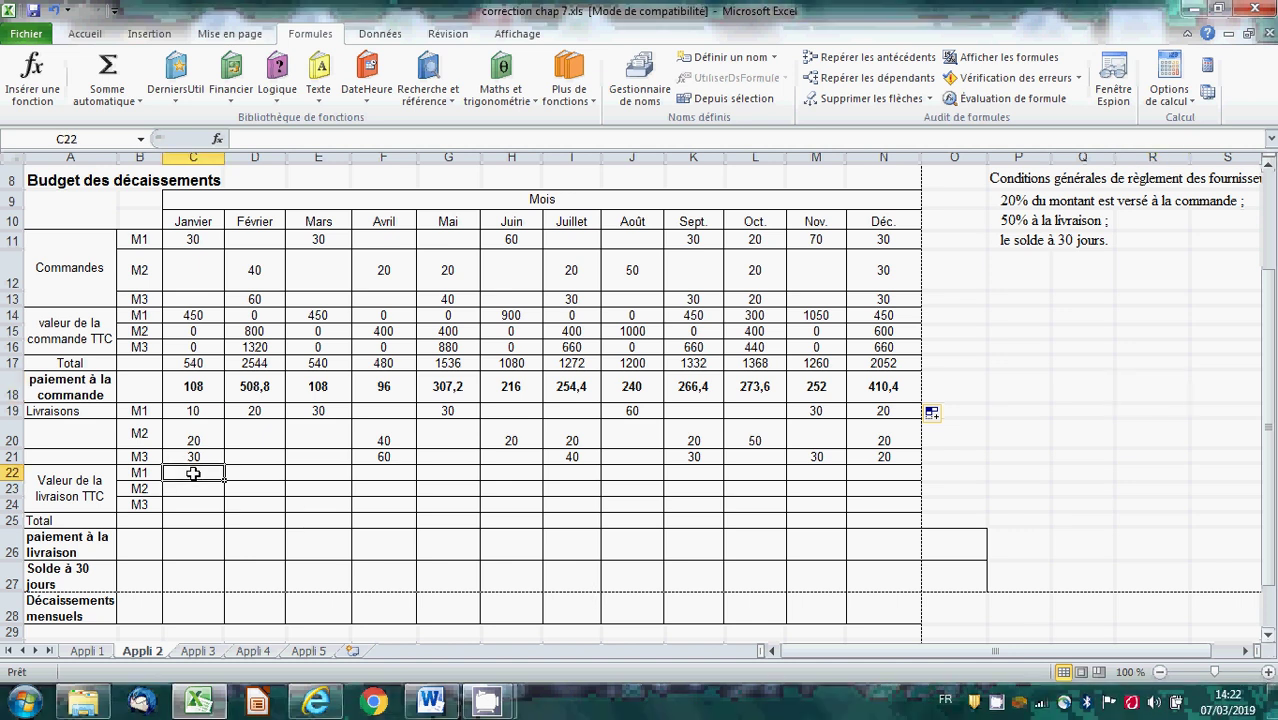
{"action": "type", "text": "="}
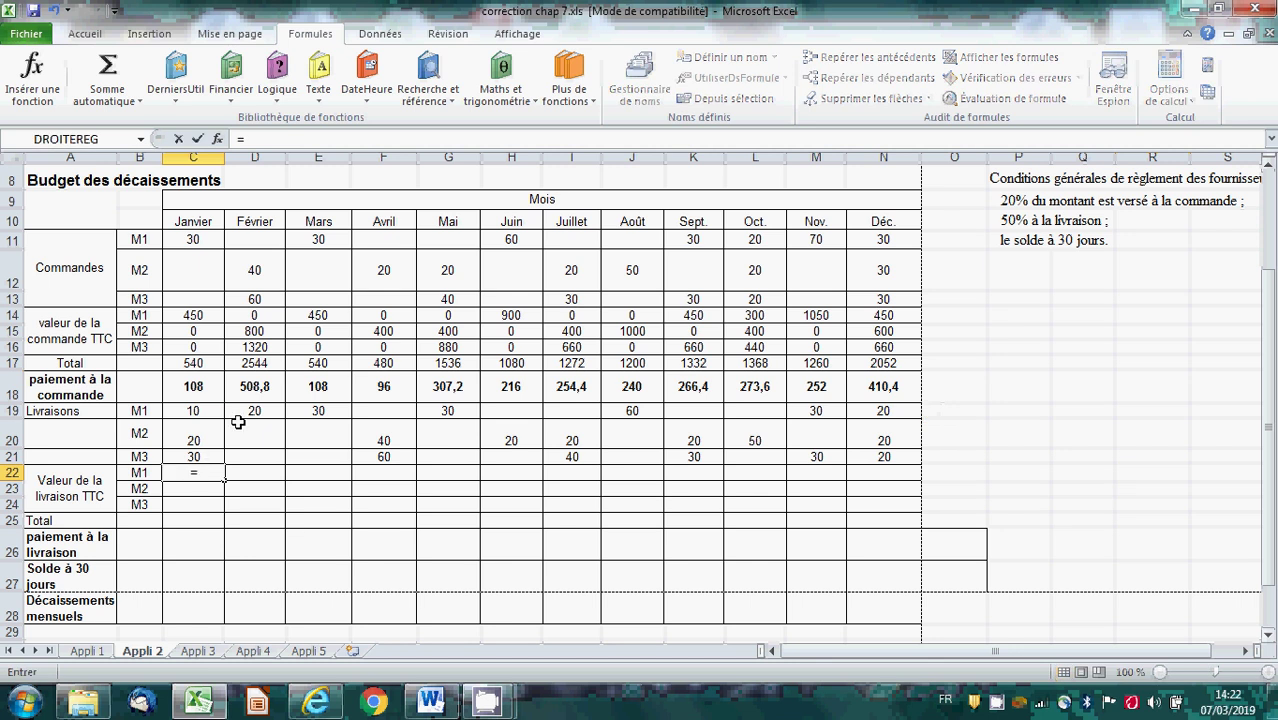
{"action": "left_click", "coordinate": [200, 411]}
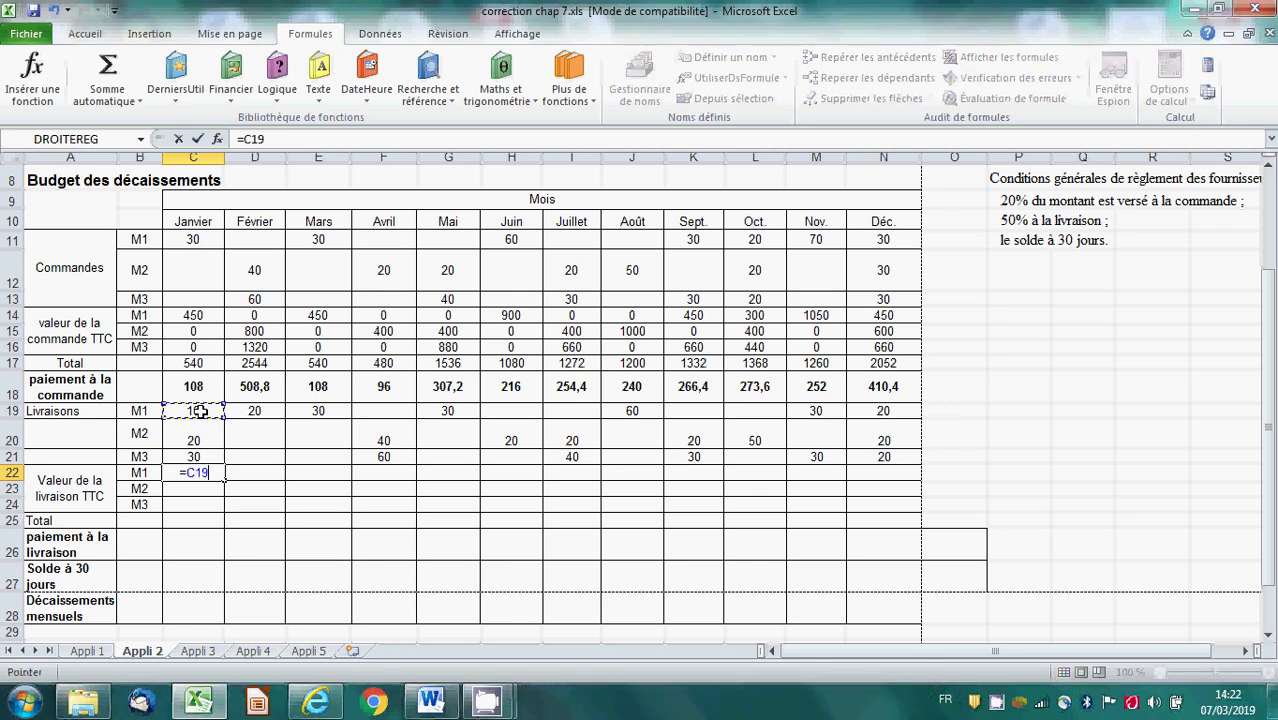
{"action": "type", "text": "*"}
{"action": "left_click_drag", "start_coordinate": [1271, 378], "coordinate": [1271, 370]}
{"action": "left_click", "coordinate": [1080, 208]}
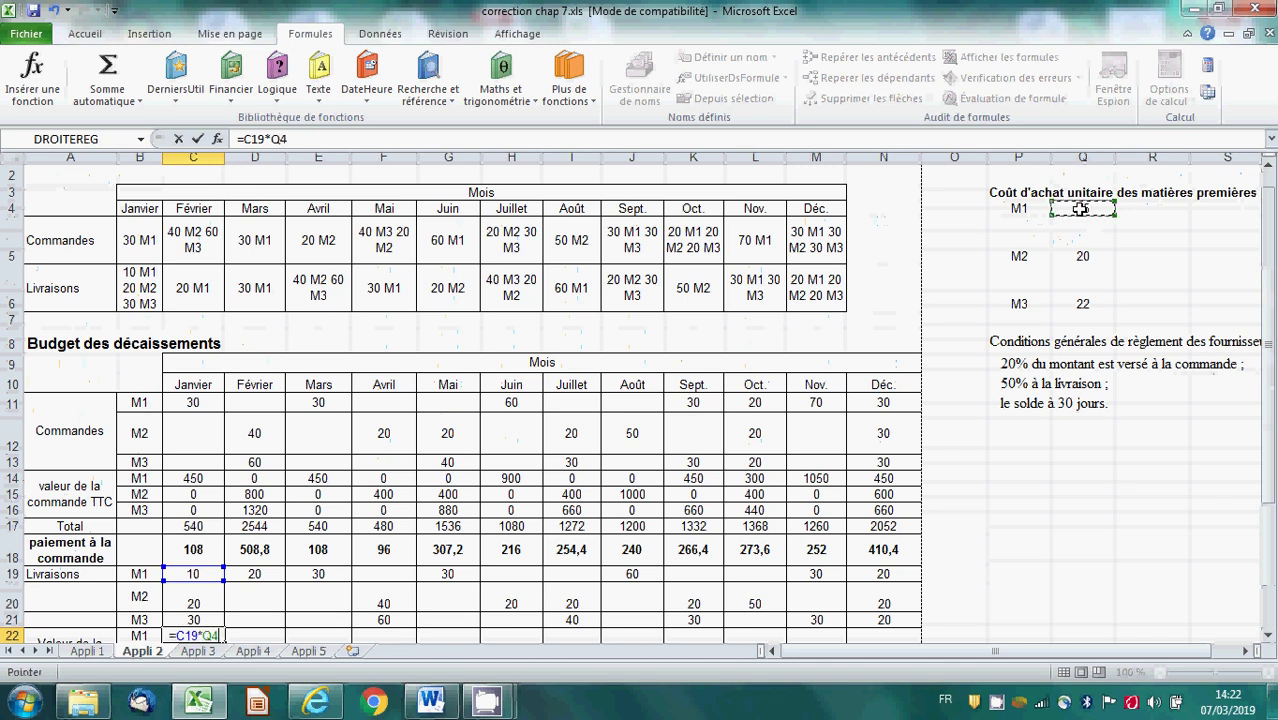
{"action": "key", "text": "Return"}
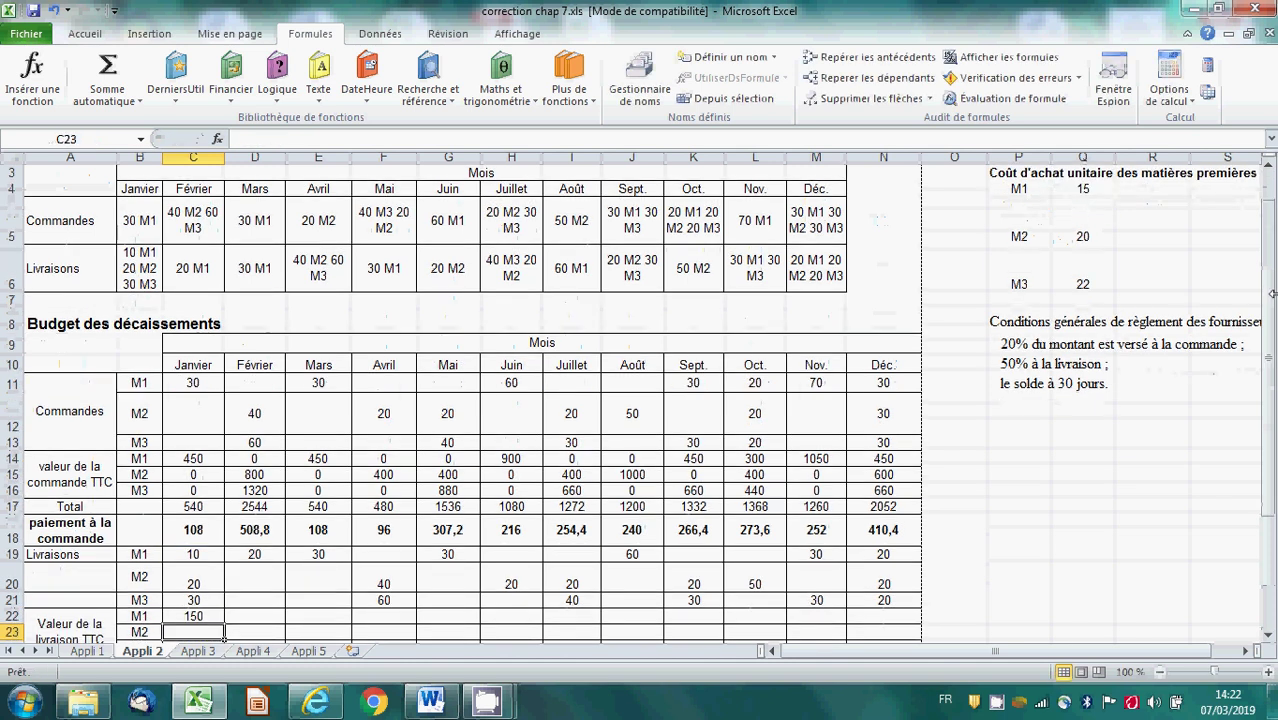
Make the M1 unit cost reference absolute in C22, so January's delivery value formula reads =C19*$Q$4.
{"action": "left_click", "coordinate": [1267, 634]}
{"action": "left_click", "coordinate": [1267, 634]}
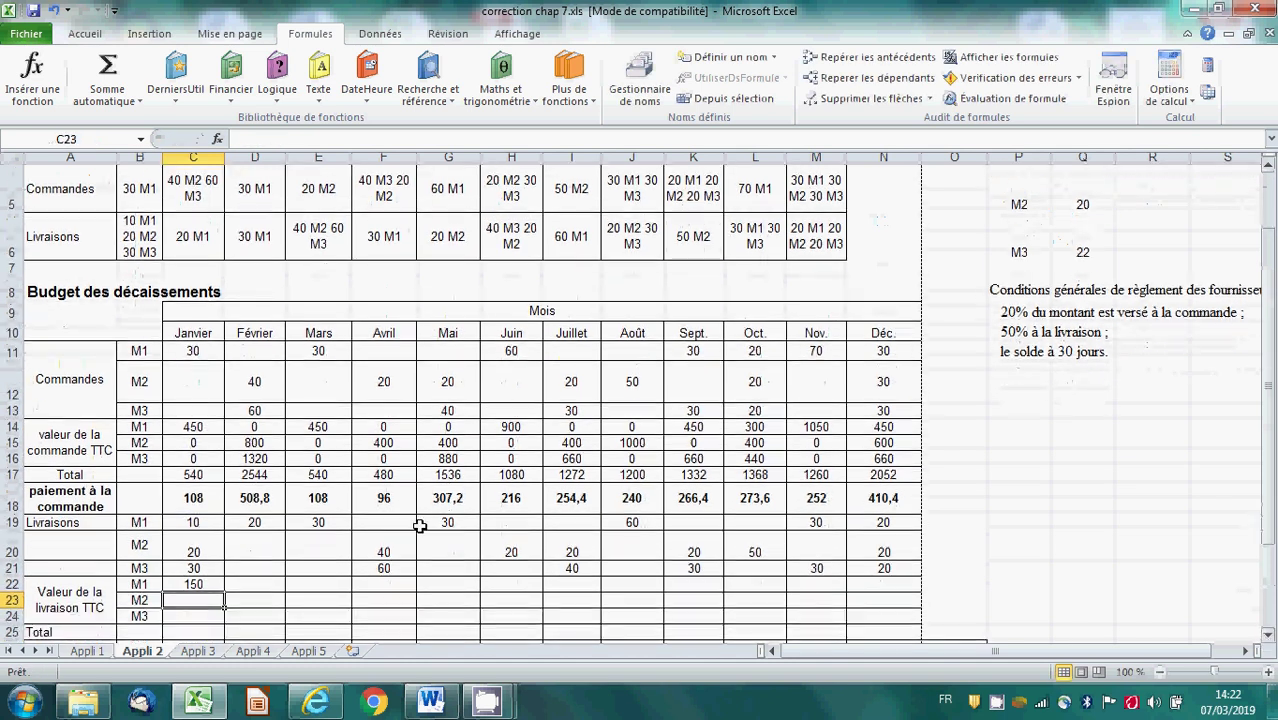
{"action": "left_click", "coordinate": [208, 585]}
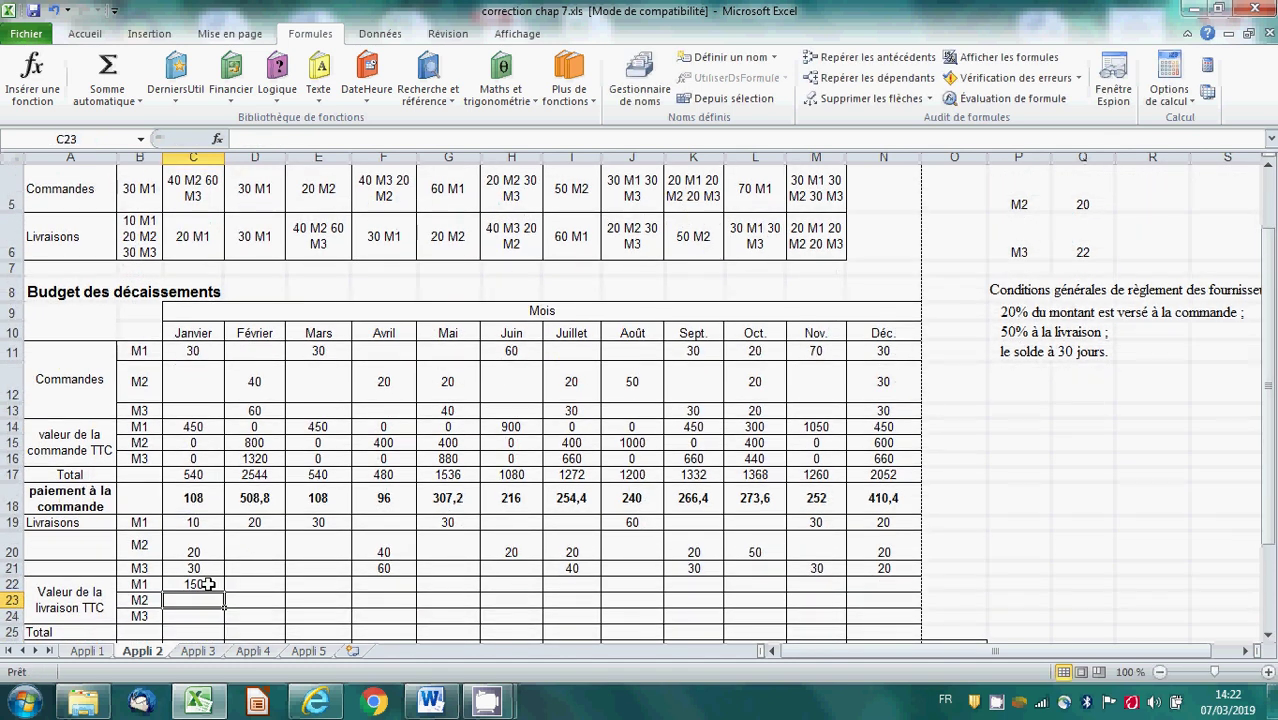
{"action": "left_click", "coordinate": [272, 138]}
{"action": "type", "text": "$"}
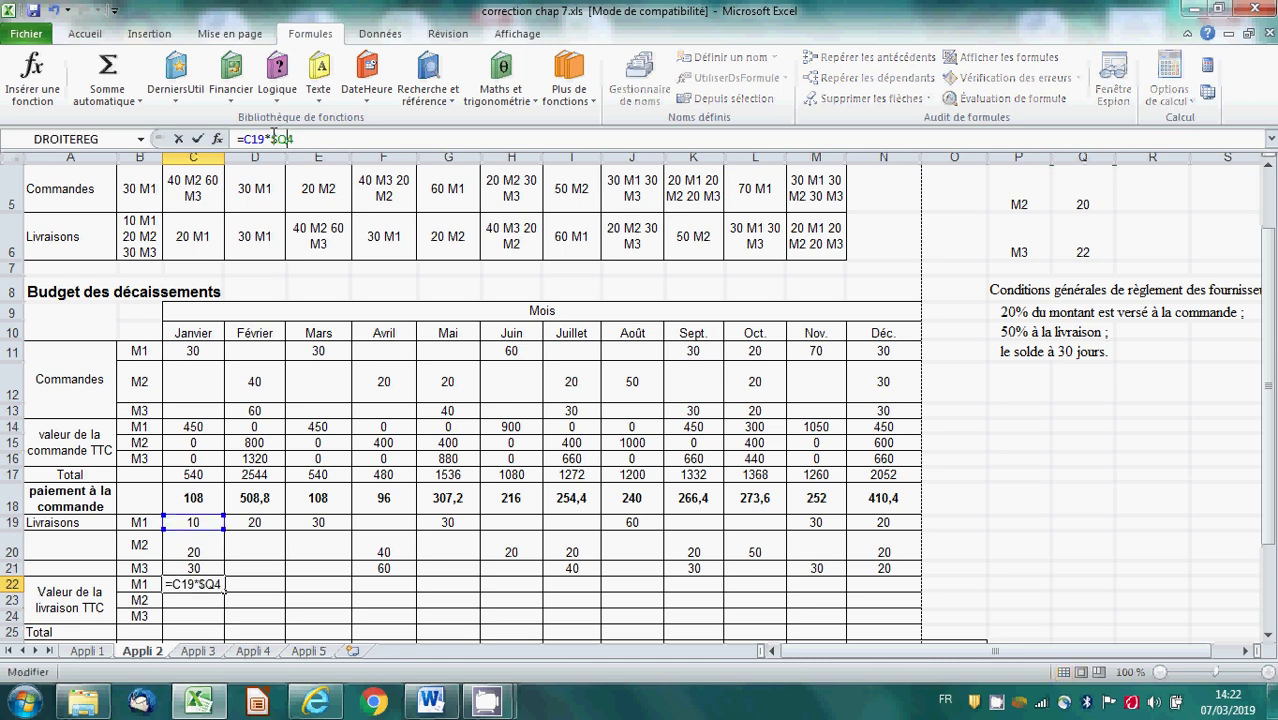
{"action": "type", "text": "$"}
{"action": "key", "text": "Return"}
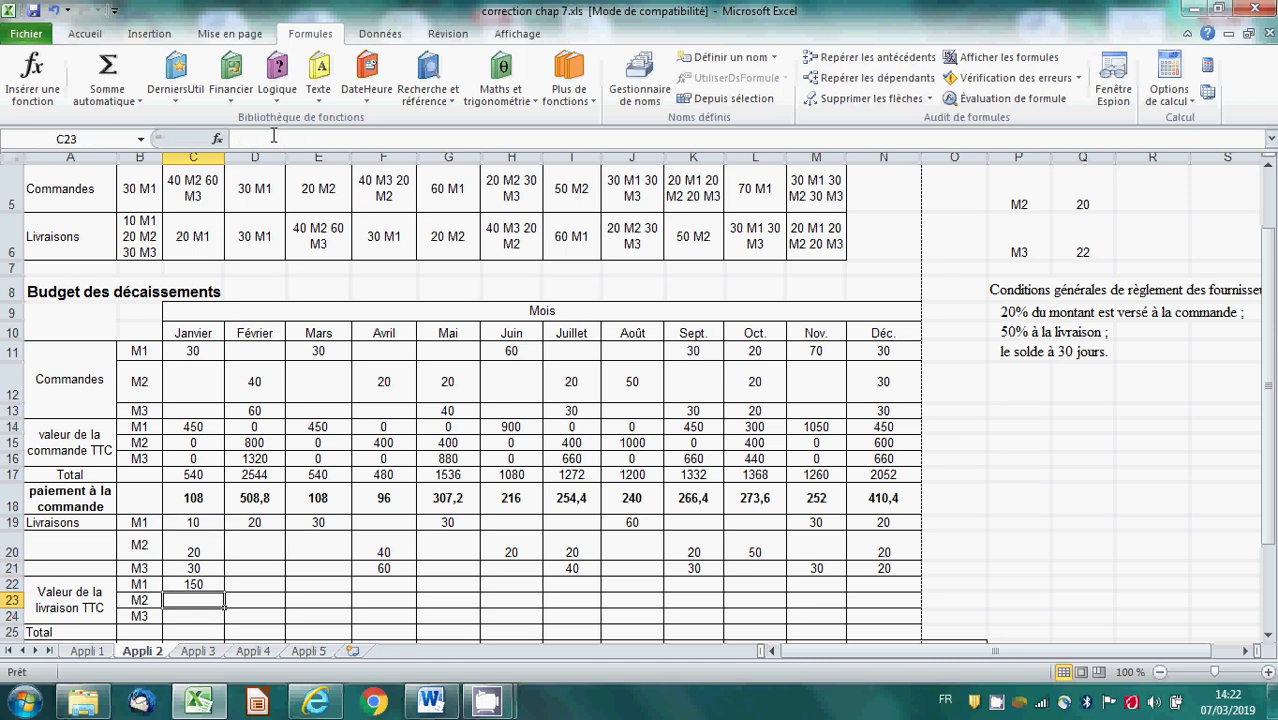
Calculate January's M2 delivery value in C23 by multiplying C20 by the M2 unit cost, with a locked reference to Q5.
{"action": "type", "text": "="}
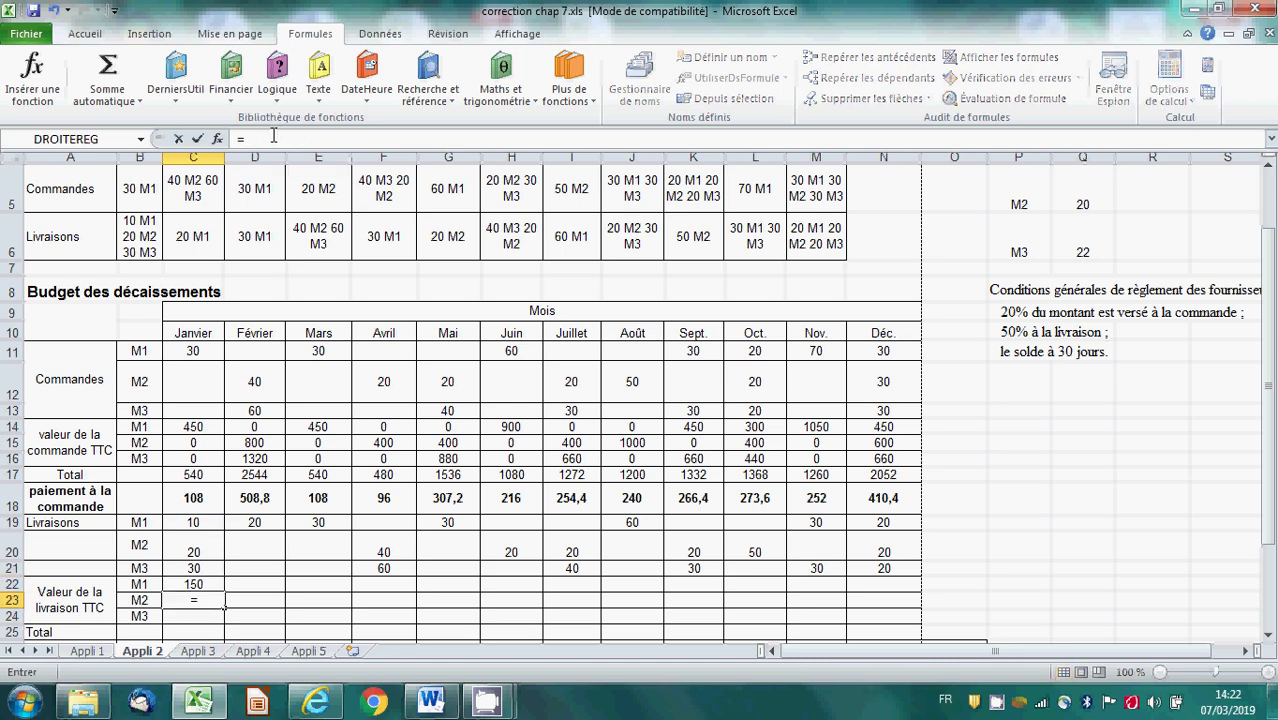
{"action": "left_click", "coordinate": [193, 544]}
{"action": "type", "text": "*"}
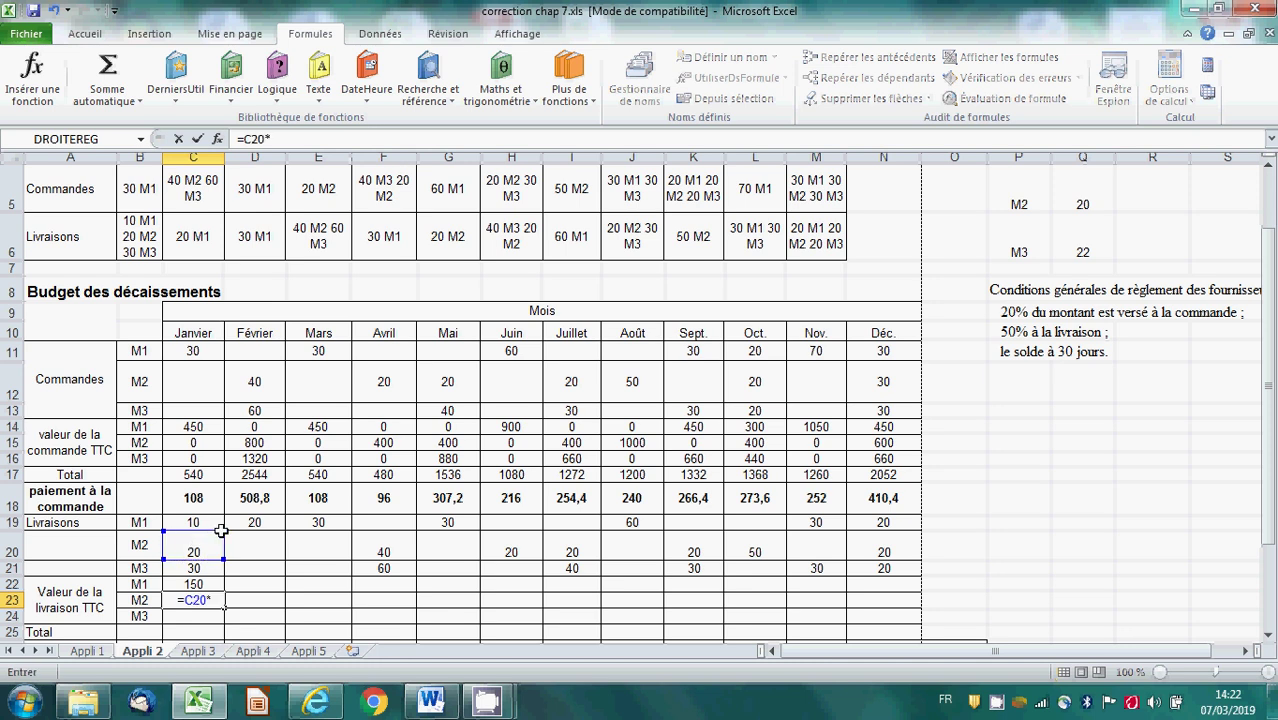
{"action": "left_click", "coordinate": [1095, 187]}
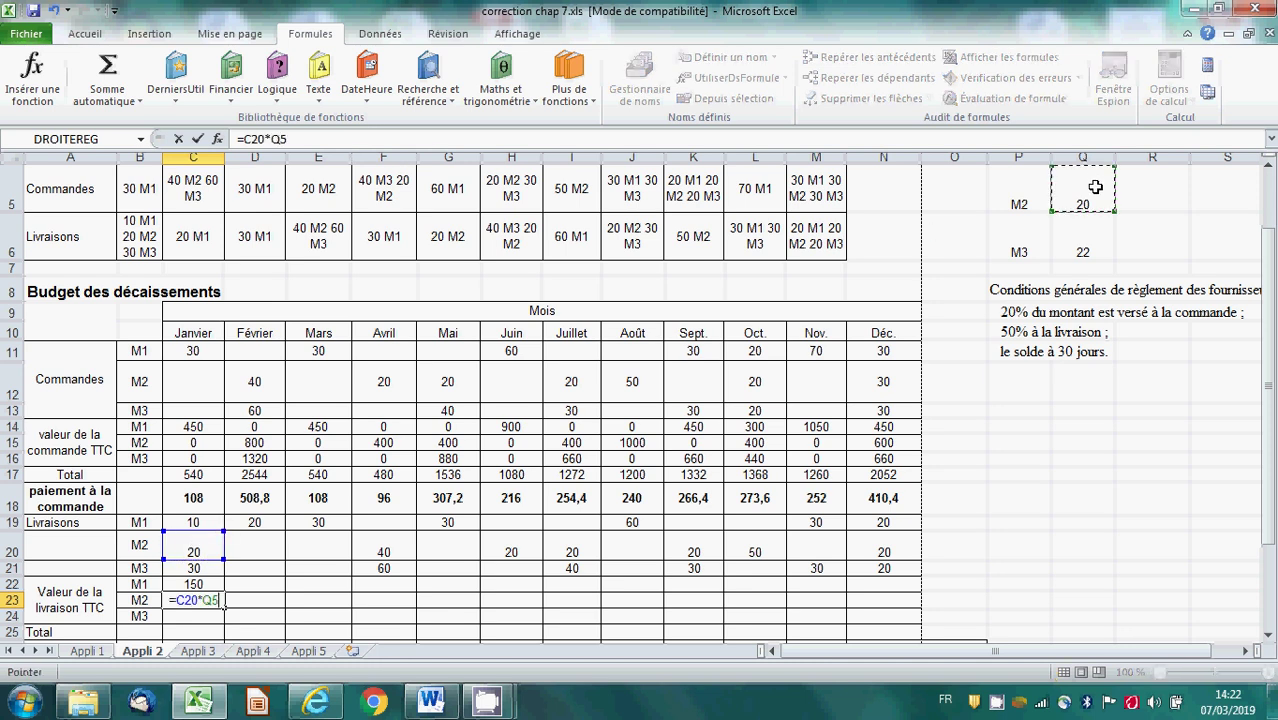
{"action": "left_click", "coordinate": [271, 139]}
{"action": "key", "text": "F4"}
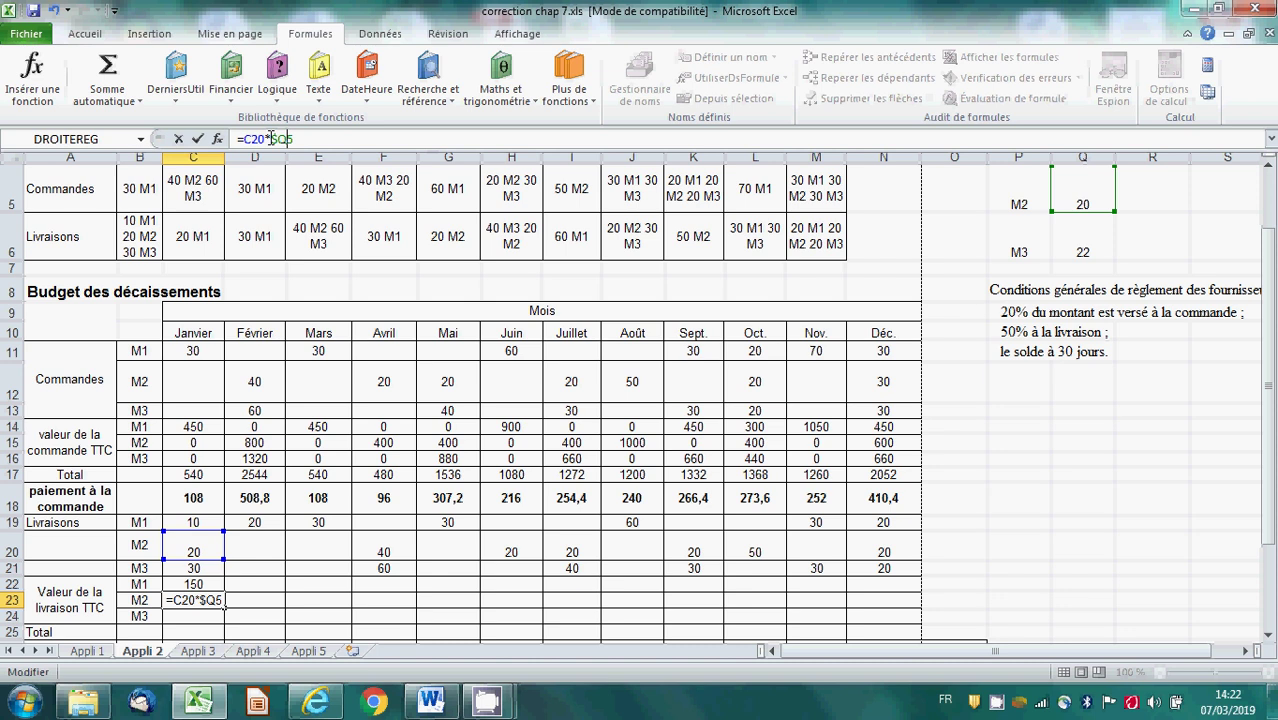
{"action": "key", "text": "Return"}
Calculate January's M3 delivery value in C24 with the formula =C21*$Q$6.
{"action": "type", "text": "="}
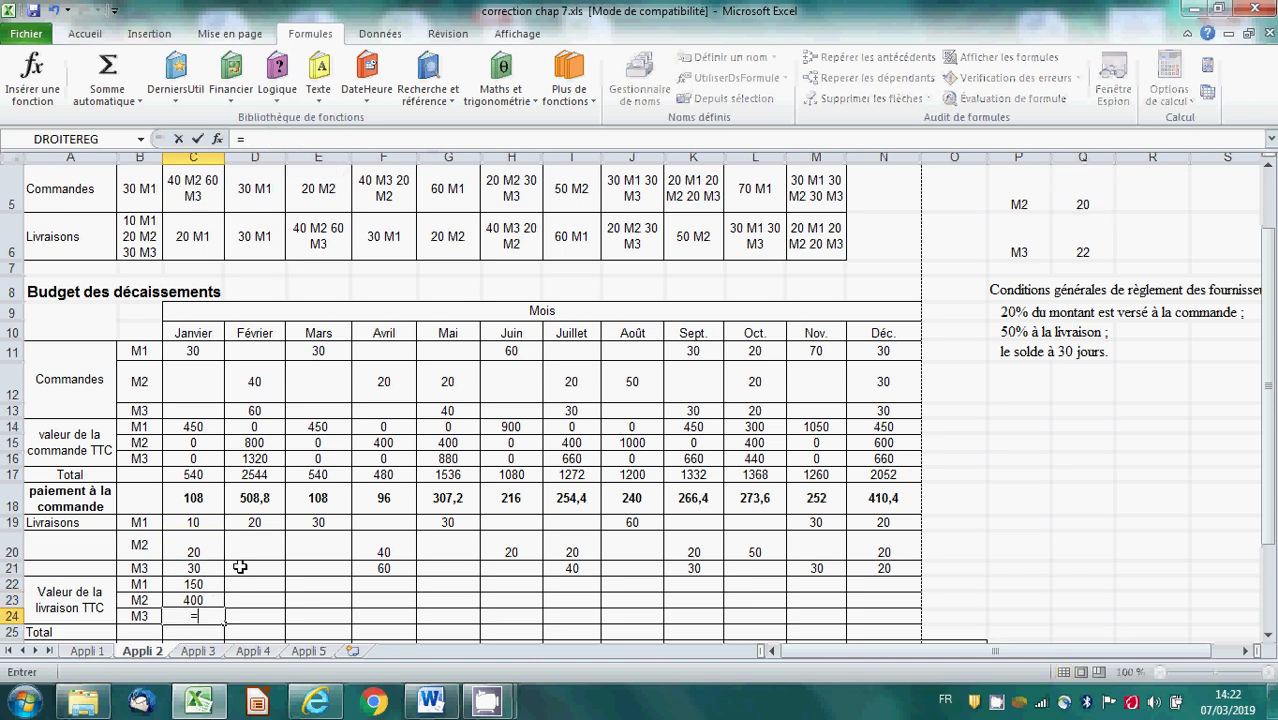
{"action": "left_click", "coordinate": [202, 568]}
{"action": "type", "text": "*"}
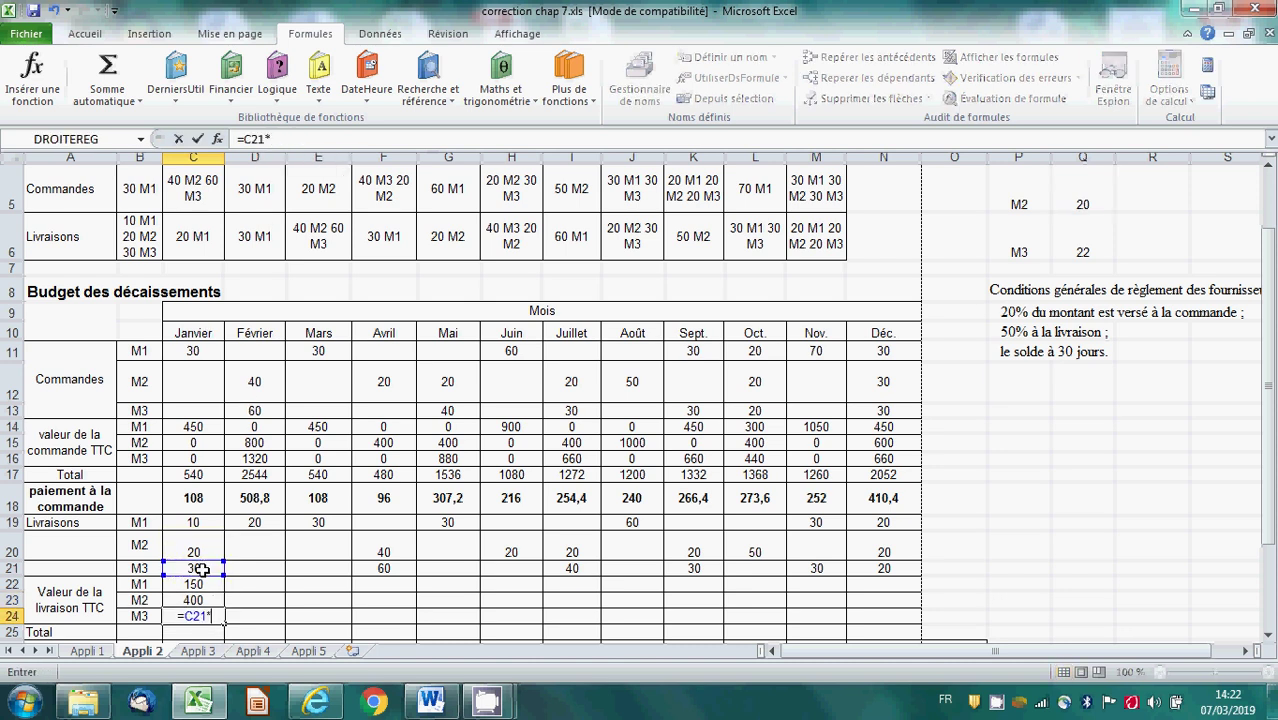
{"action": "left_click", "coordinate": [1084, 250]}
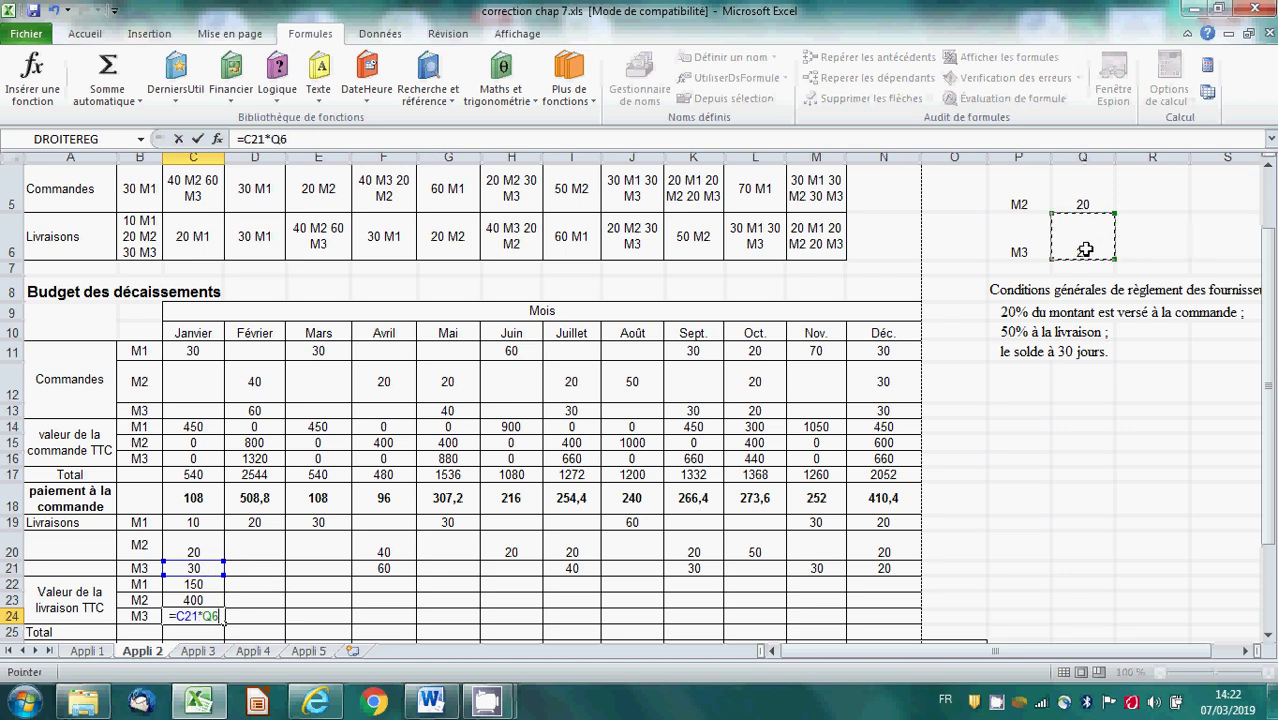
{"action": "left_click", "coordinate": [270, 139]}
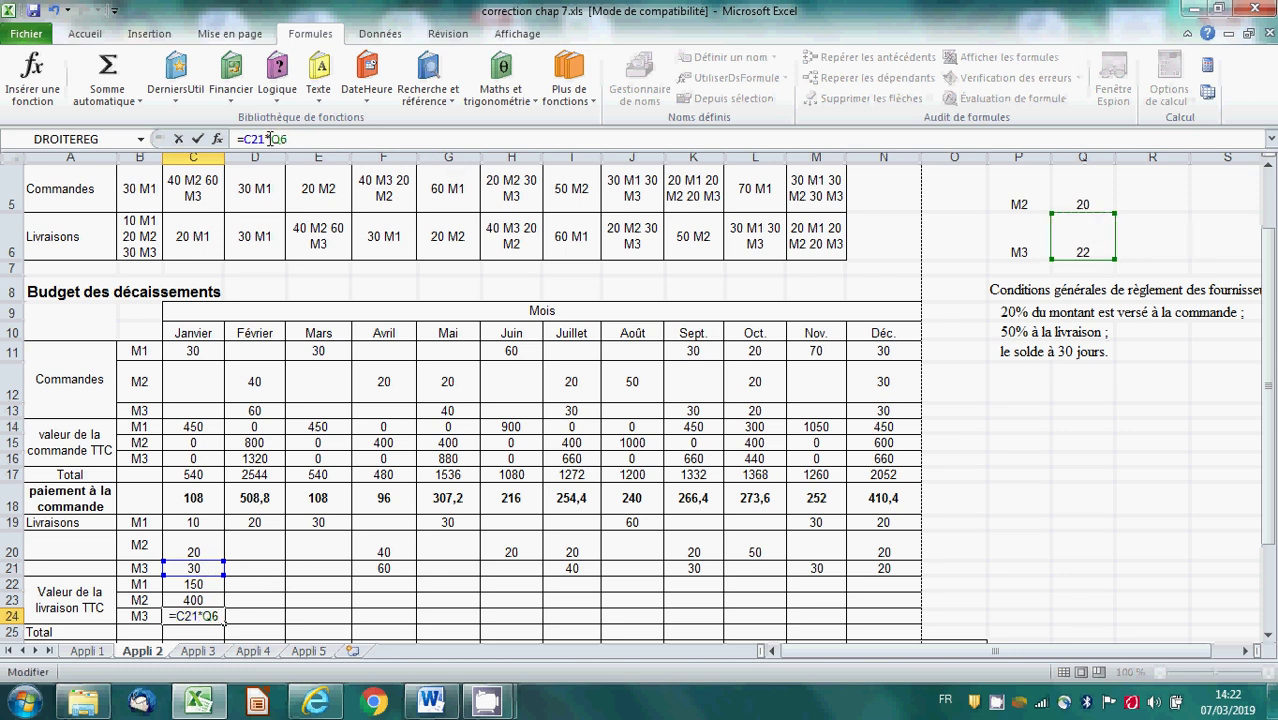
{"action": "type", "text": "$"}
{"action": "key", "text": "Right"}
{"action": "type", "text": "$"}
{"action": "key", "text": "Return"}
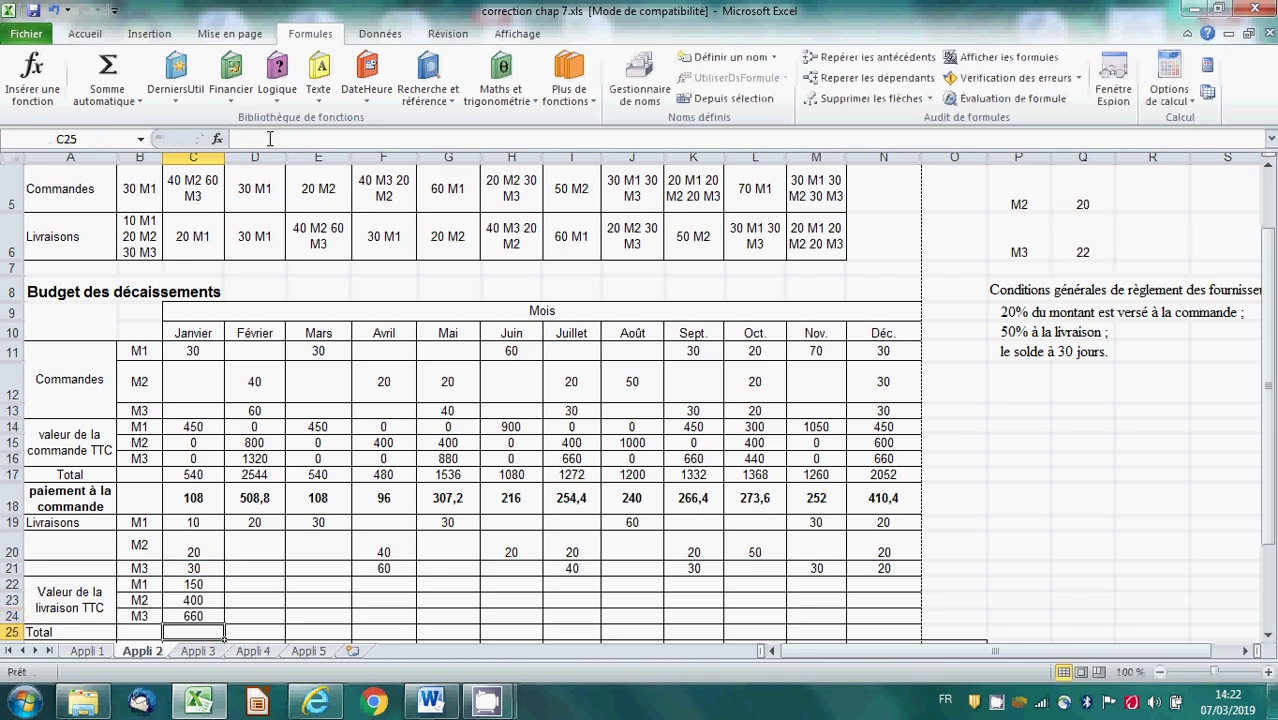
Try totalling January's deliveries in C25 with the automatic sum formula =SOMME(C14:C24)*1,2.
{"action": "left_click", "coordinate": [1268, 636]}
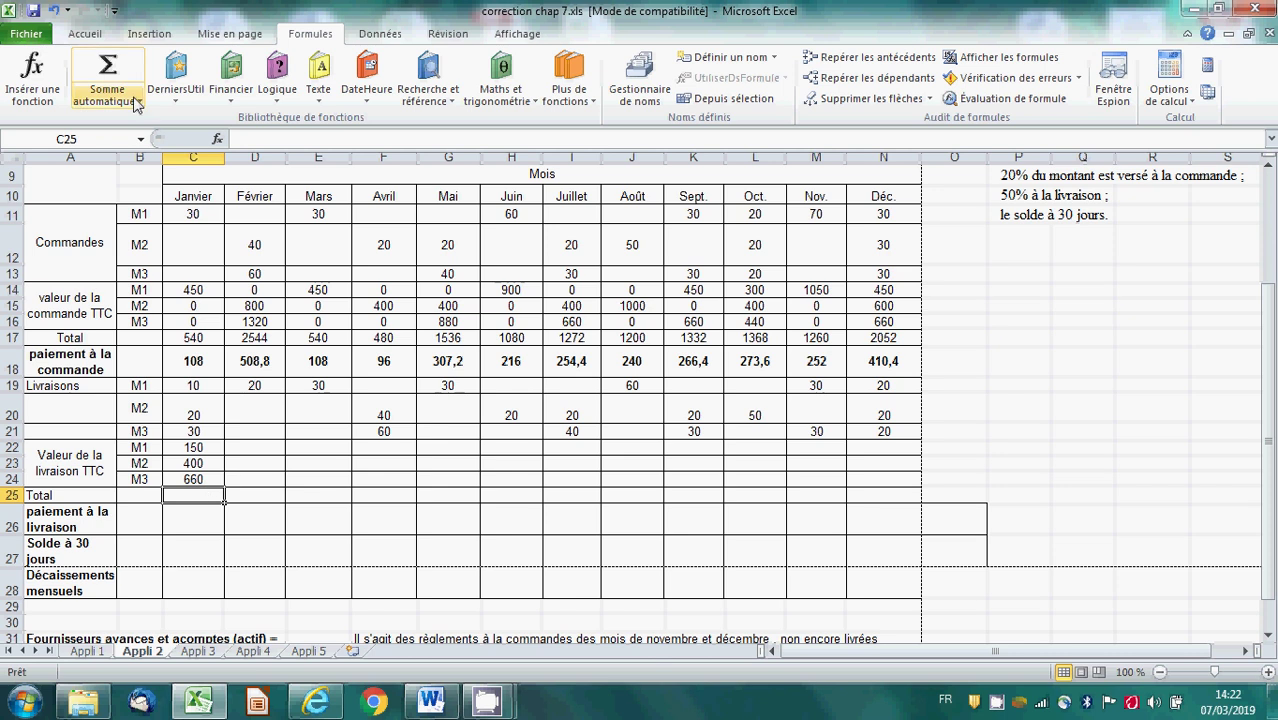
{"action": "left_click", "coordinate": [112, 72]}
{"action": "left_click", "coordinate": [112, 72]}
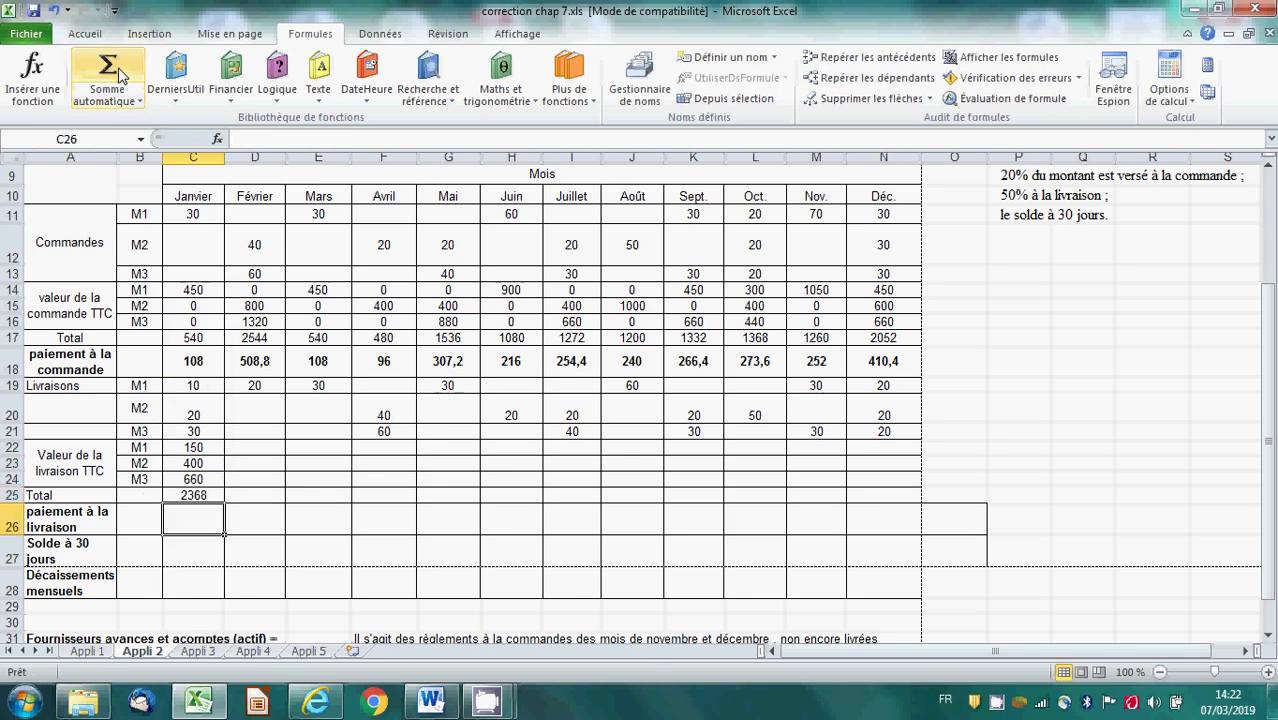
{"action": "left_click", "coordinate": [348, 139]}
{"action": "type", "text": "*"}
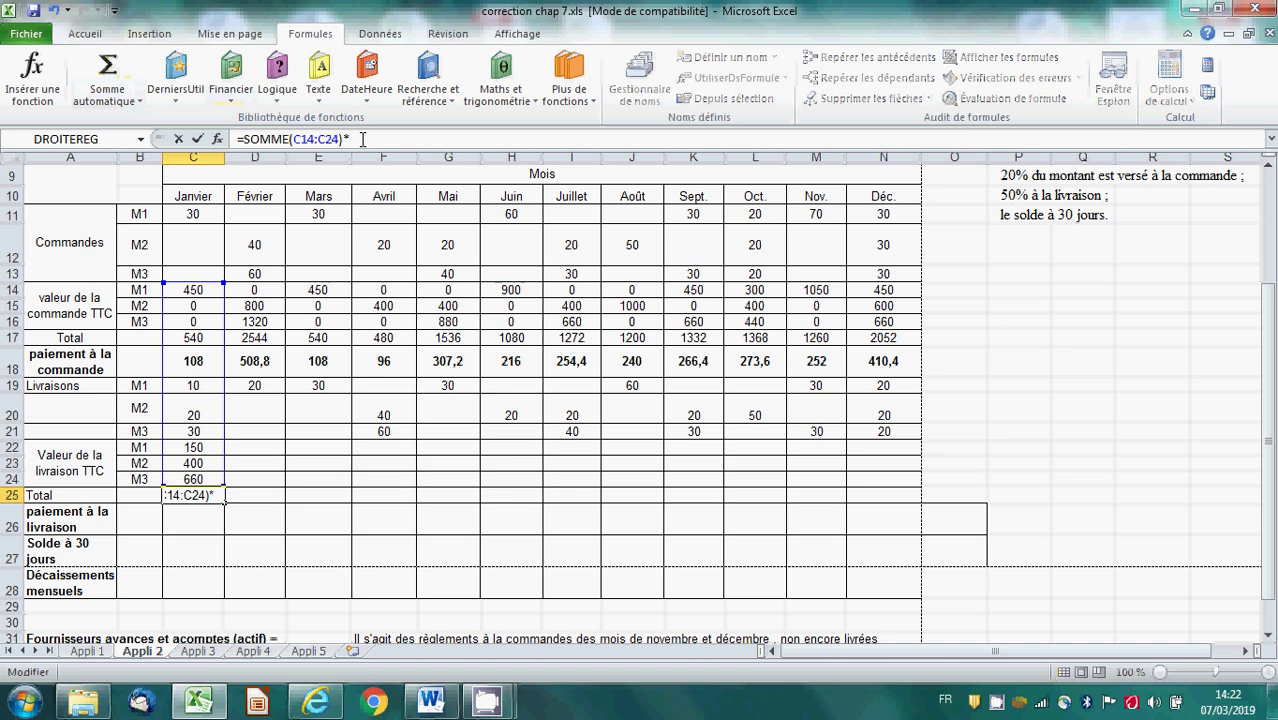
{"action": "type", "text": "1,2"}
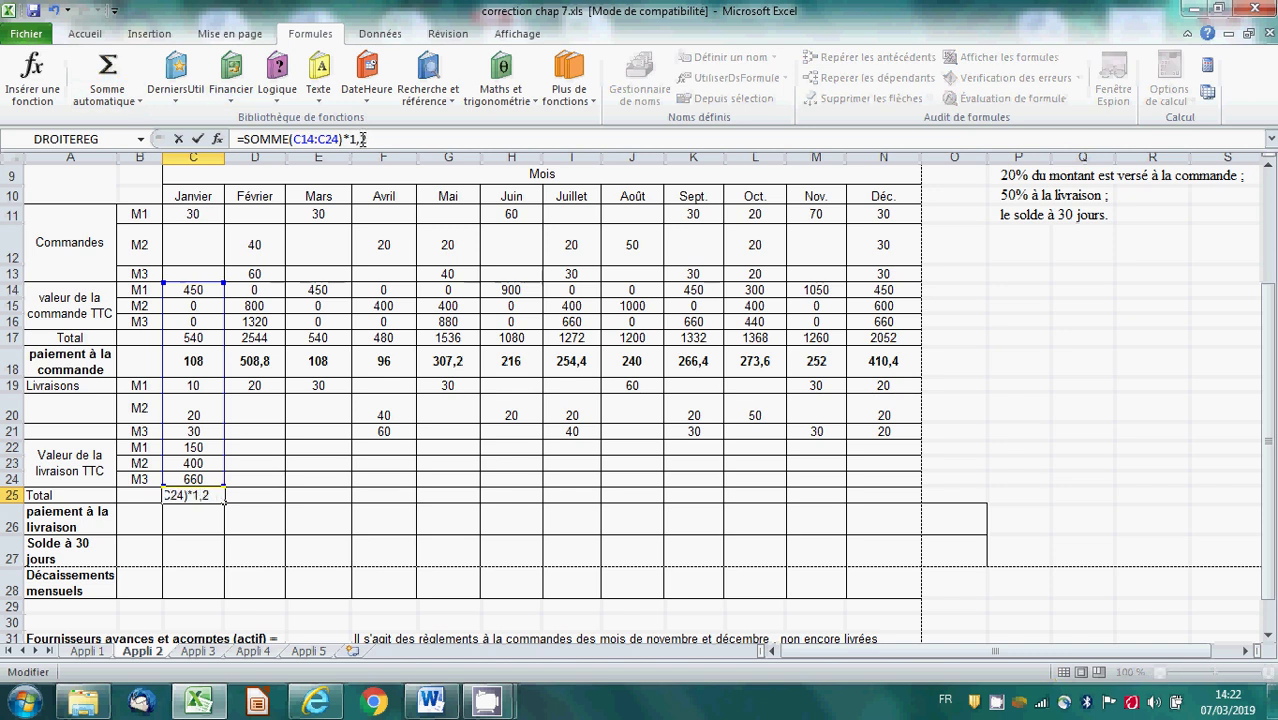
{"action": "key", "text": "Return"}
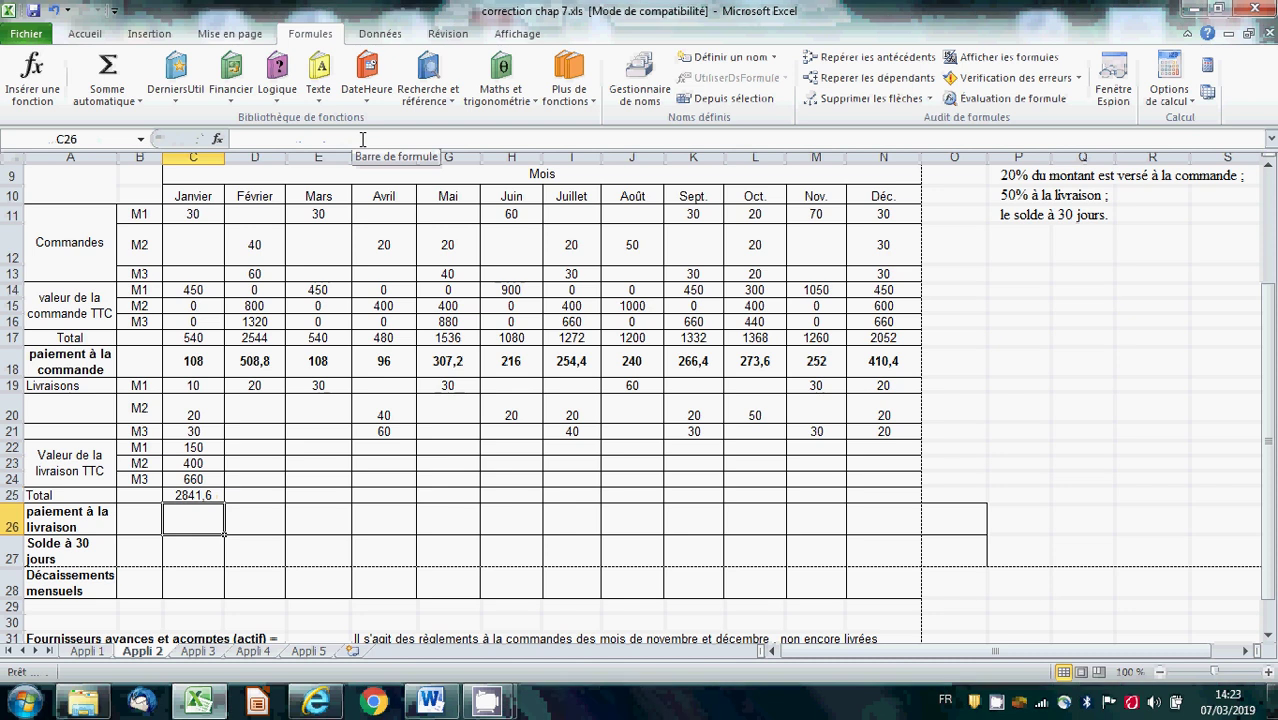
Clear the whole total formula from cell C25.
{"action": "double_click", "coordinate": [203, 495]}
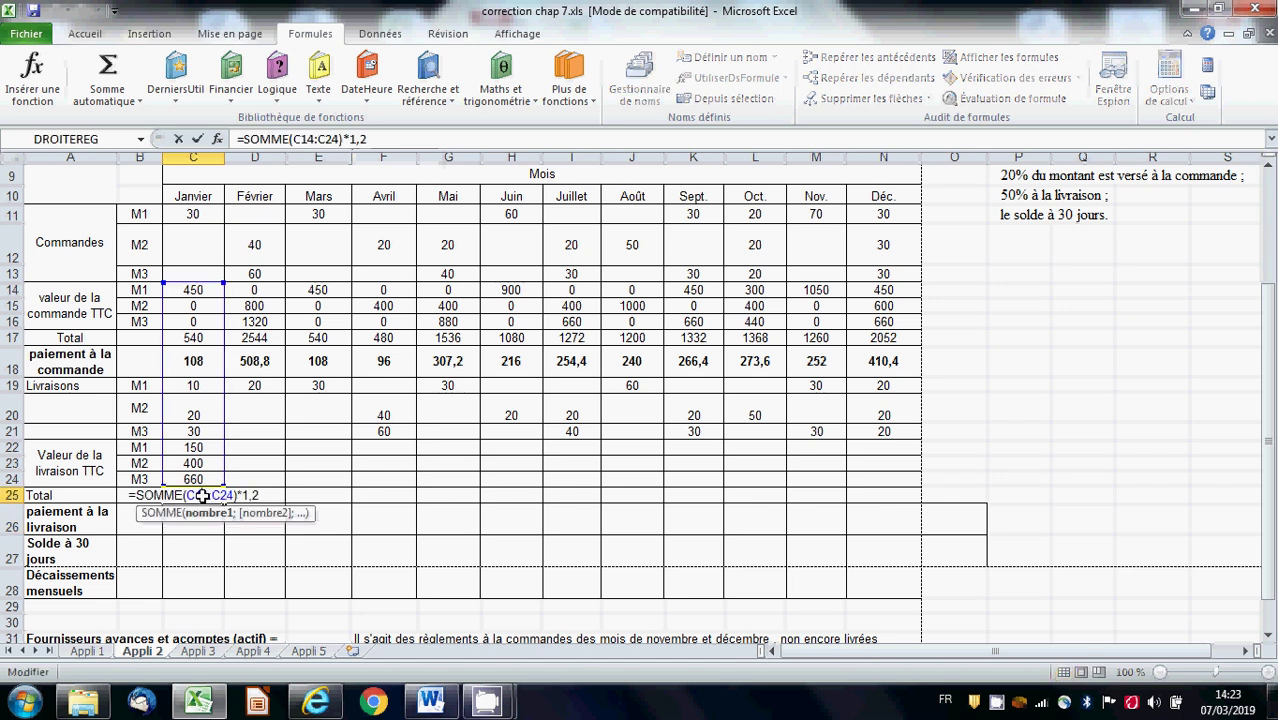
{"action": "left_click", "coordinate": [398, 141]}
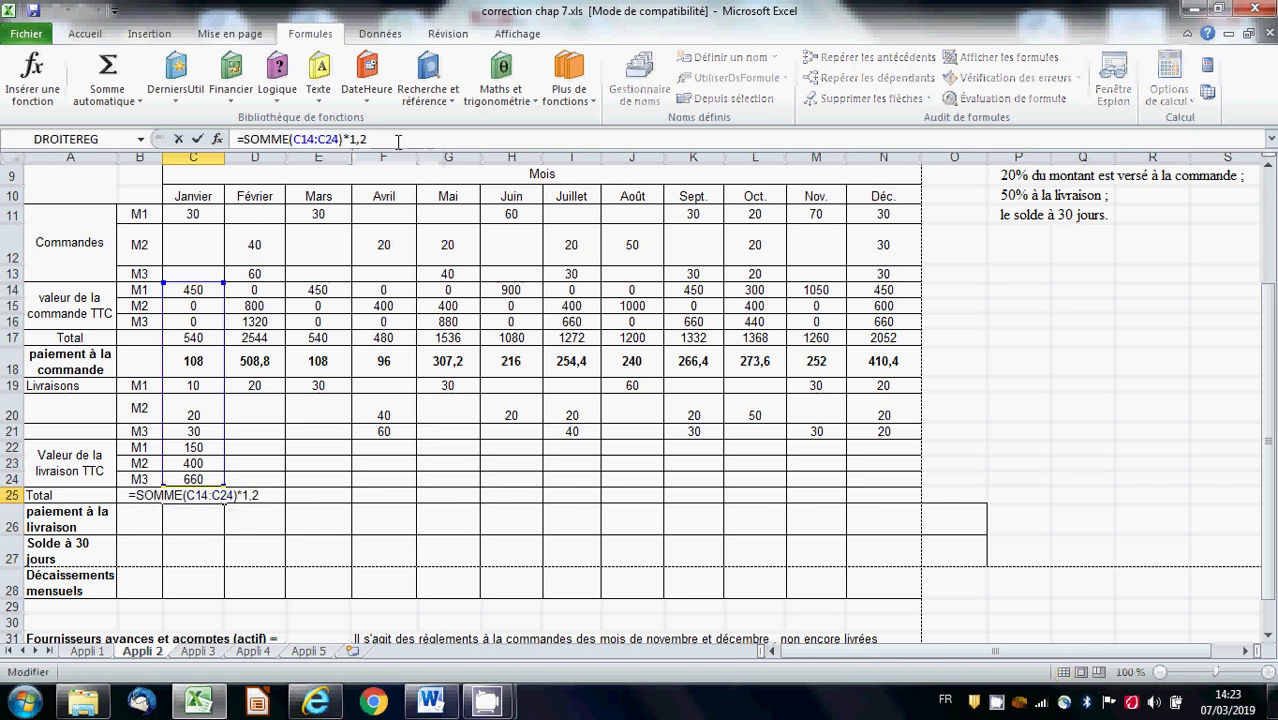
{"action": "key", "text": "BackSpace"}
{"action": "key", "text": "BackSpace"}
{"action": "key", "text": "BackSpace"}
{"action": "key", "text": "BackSpace"}
{"action": "key", "text": "BackSpace"}
{"action": "key", "text": "BackSpace"}
{"action": "key", "text": "BackSpace"}
{"action": "key", "text": "BackSpace"}
{"action": "key", "text": "BackSpace"}
{"action": "key", "text": "BackSpace"}
{"action": "key", "text": "BackSpace"}
{"action": "key", "text": "BackSpace"}
{"action": "key", "text": "BackSpace"}
{"action": "key", "text": "BackSpace"}
{"action": "key", "text": "BackSpace"}
{"action": "key", "text": "BackSpace"}
{"action": "key", "text": "BackSpace"}
{"action": "key", "text": "BackSpace"}
{"action": "key", "text": "BackSpace"}
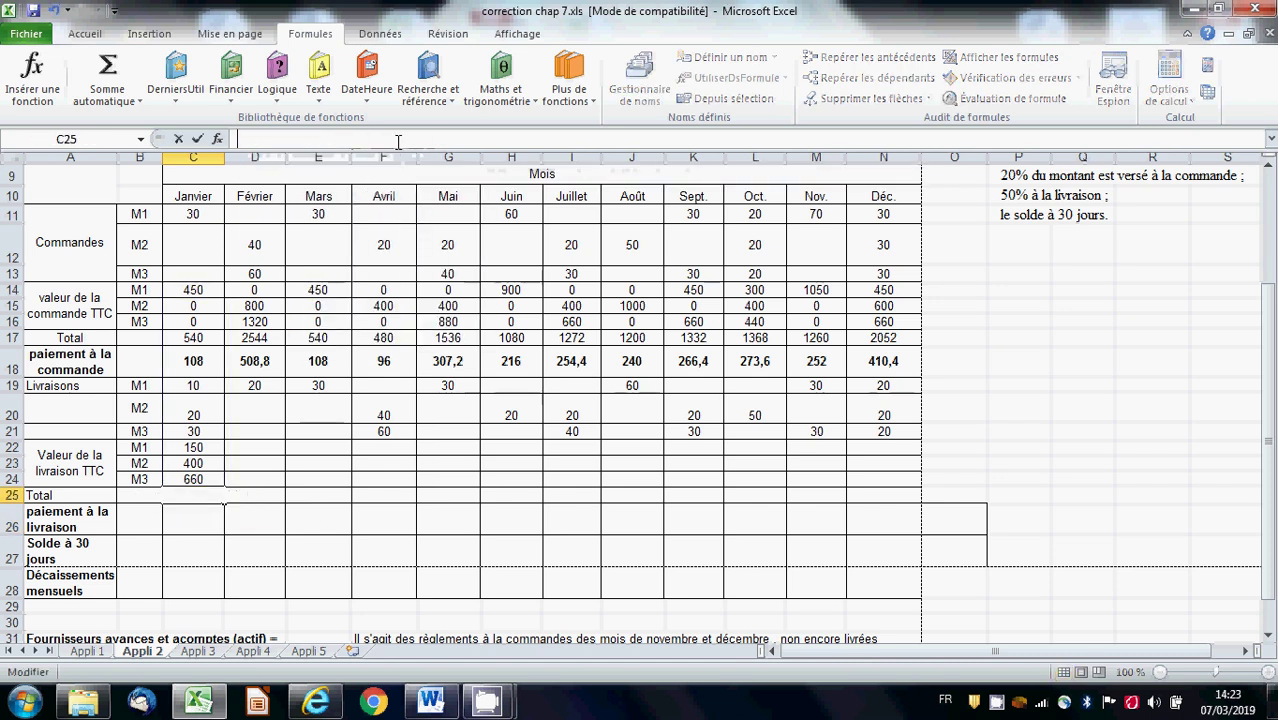
Calculate January's delivery total in C25 with the formula =SOMME(C22:C24)*1,2.
{"action": "left_click", "coordinate": [110, 75]}
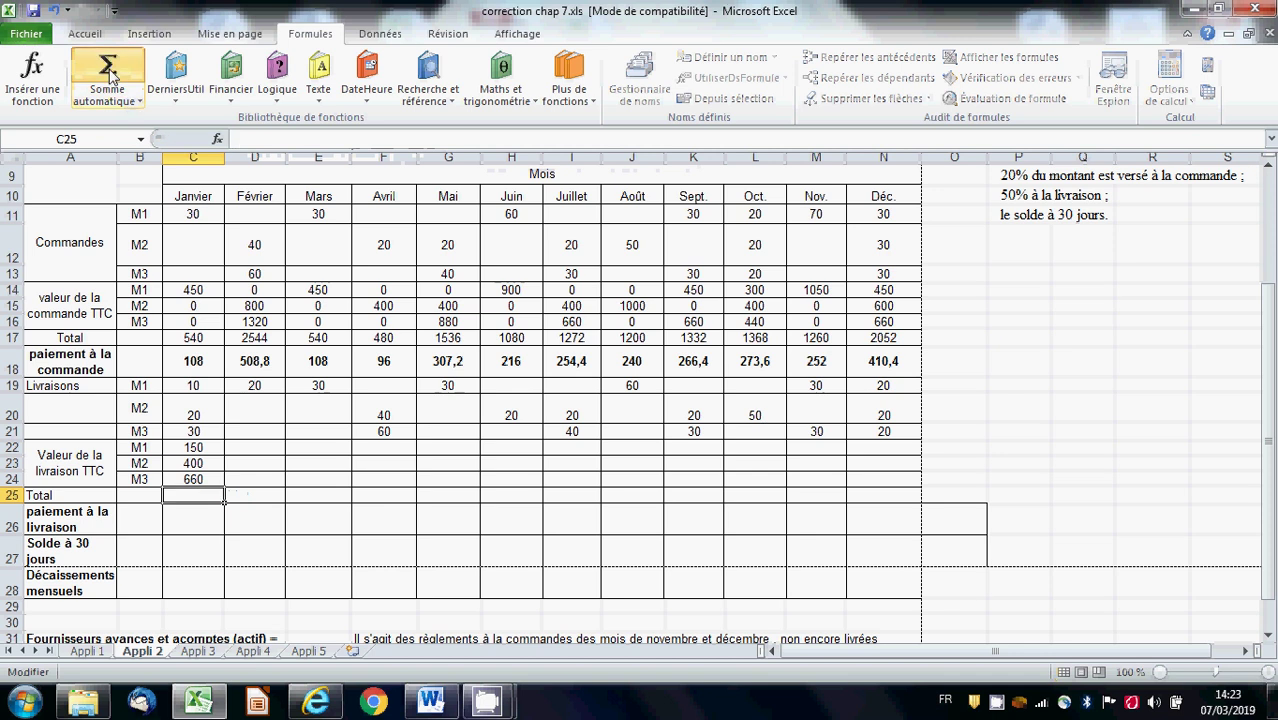
{"action": "left_click", "coordinate": [110, 75]}
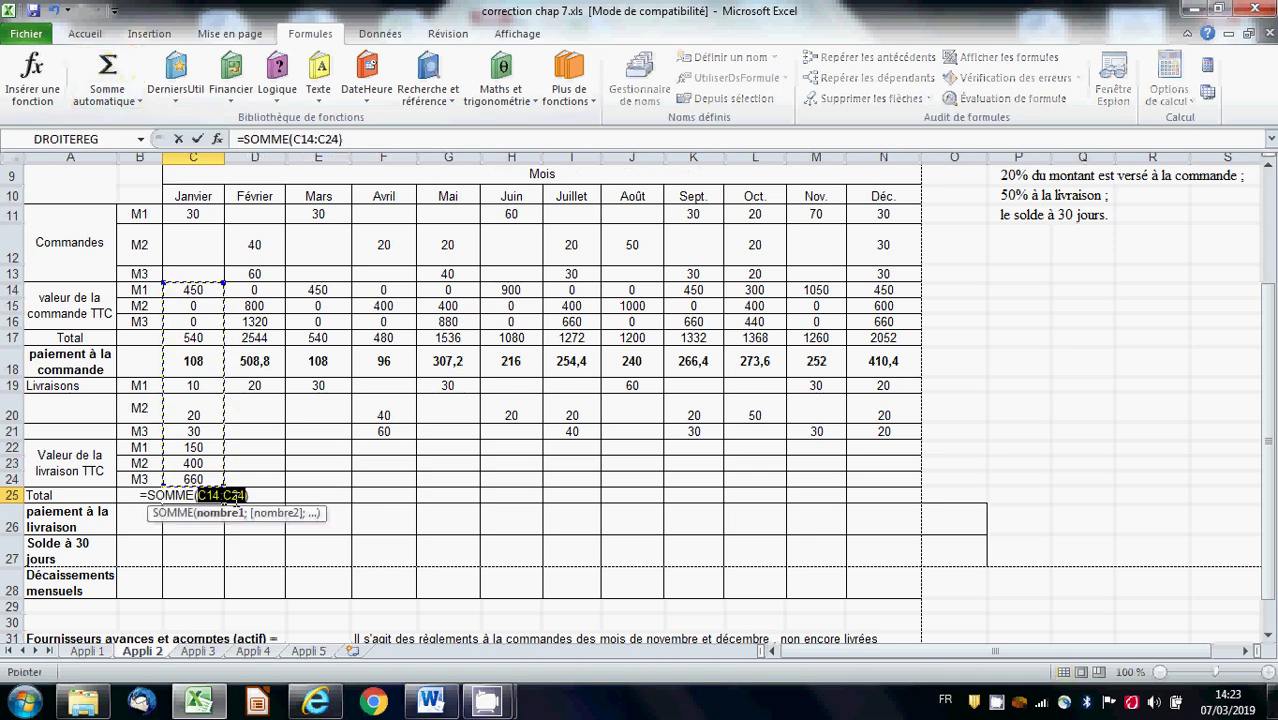
{"action": "left_click_drag", "start_coordinate": [193, 479], "coordinate": [196, 450]}
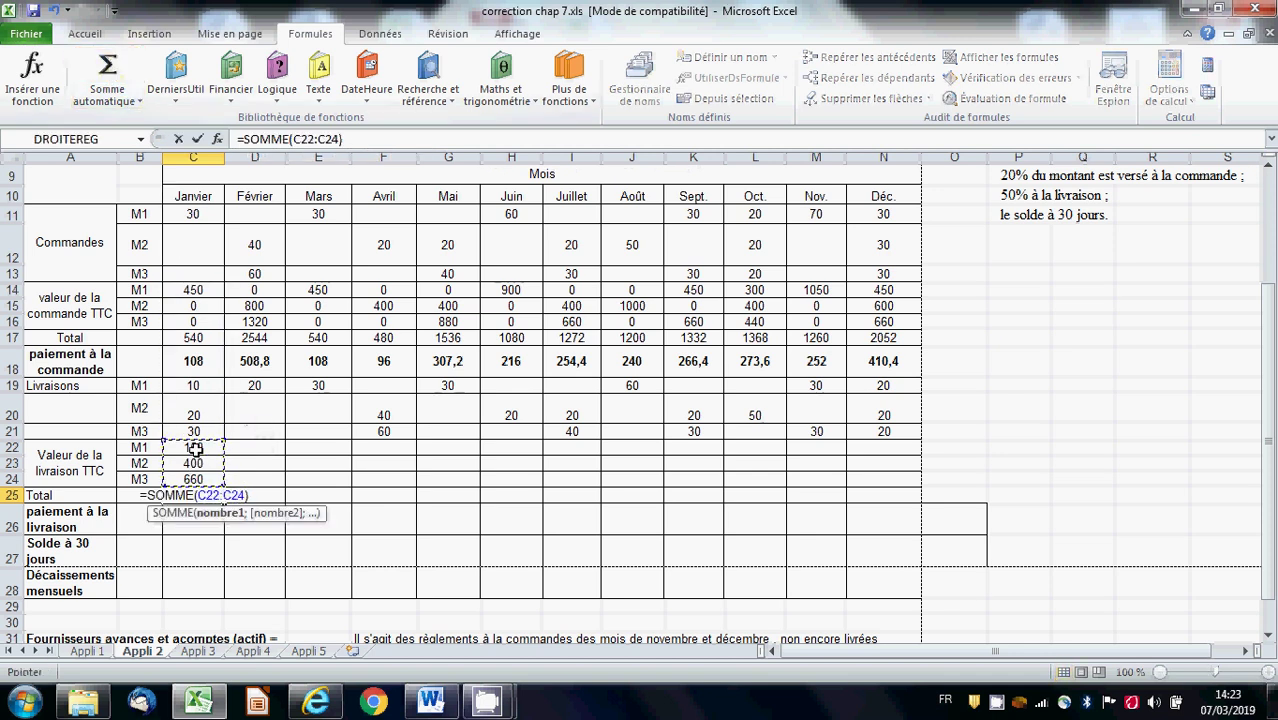
{"action": "key", "text": "Return"}
{"action": "left_click", "coordinate": [203, 495]}
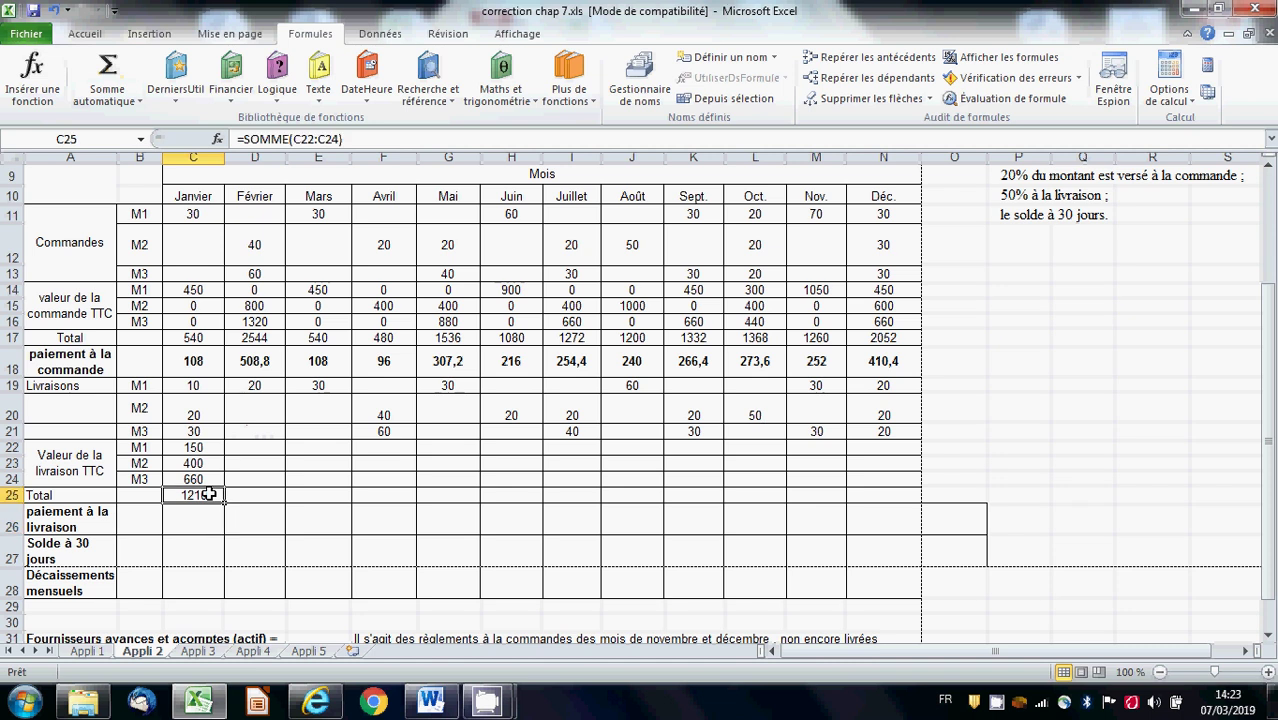
{"action": "left_click", "coordinate": [380, 138]}
{"action": "type", "text": "*"}
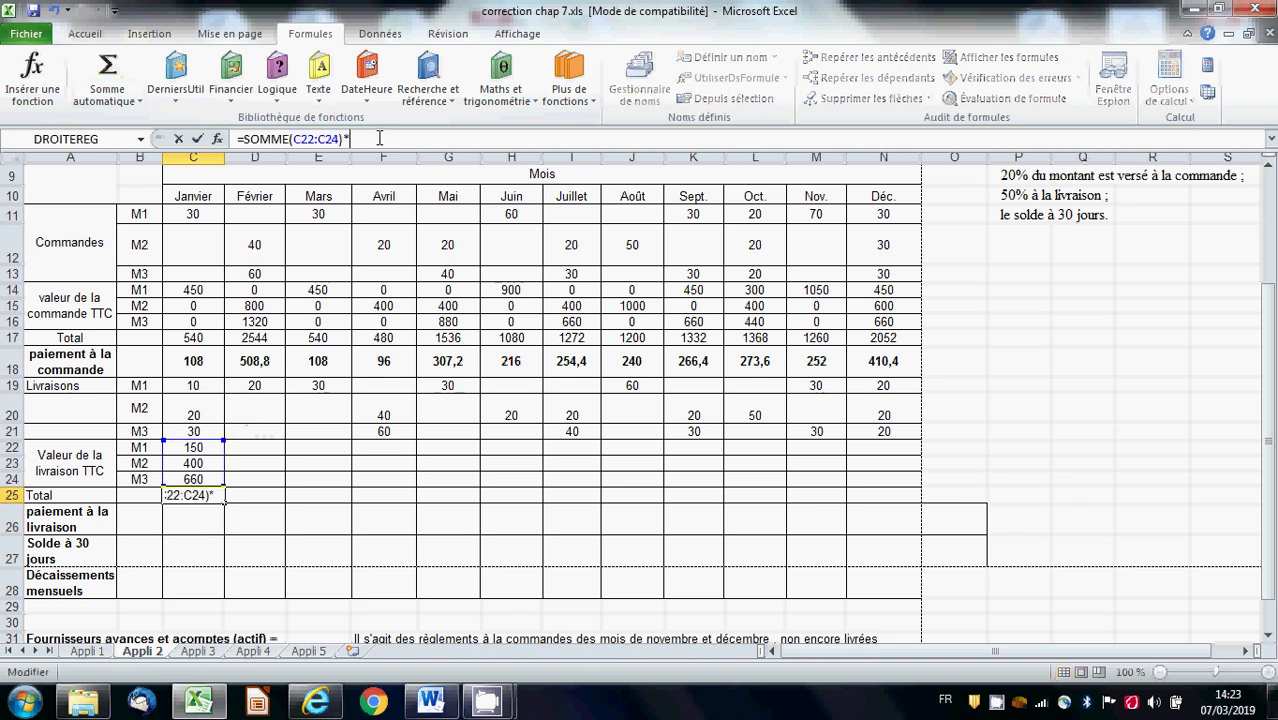
{"action": "type", "text": "1,2"}
{"action": "key", "text": "Return"}
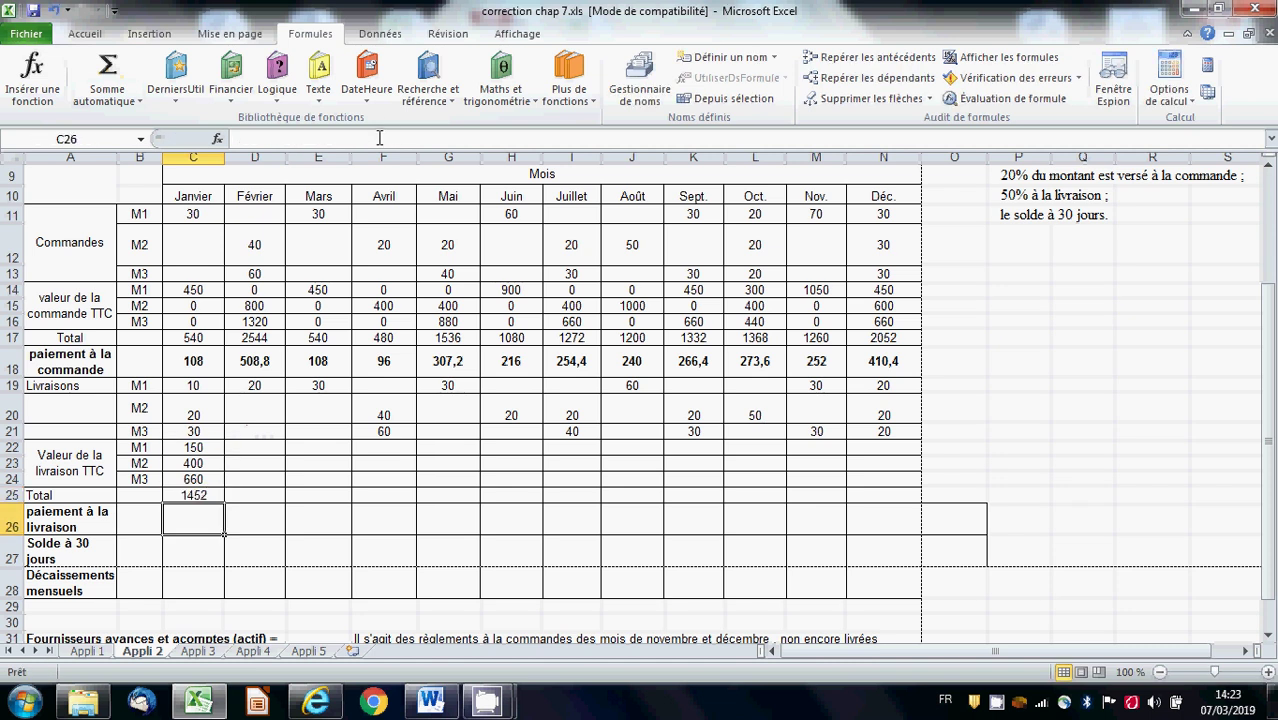
Fill January's delivery value and total formulas in C22:C25 across rows 22 to 25 through December in column N.
{"action": "left_click", "coordinate": [196, 492]}
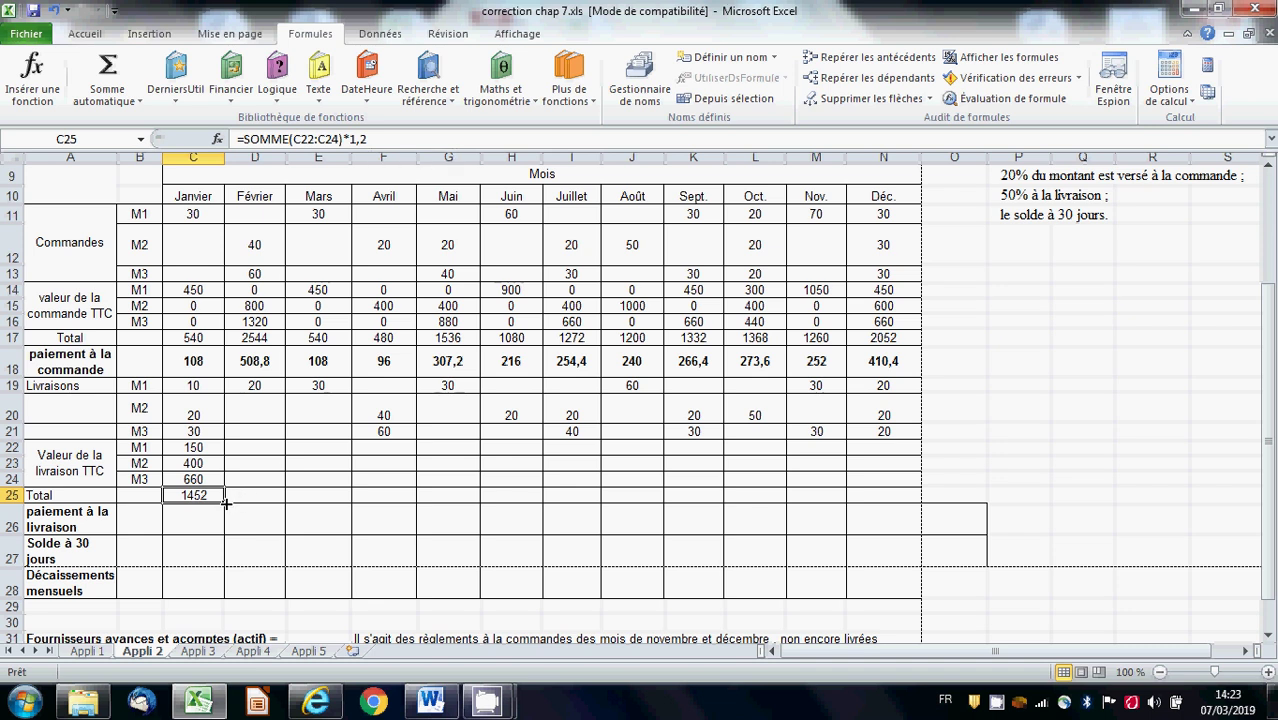
{"action": "left_click_drag", "start_coordinate": [225, 504], "coordinate": [225, 504]}
{"action": "left_click_drag", "start_coordinate": [205, 447], "coordinate": [903, 490]}
{"action": "left_click", "coordinate": [1069, 461]}
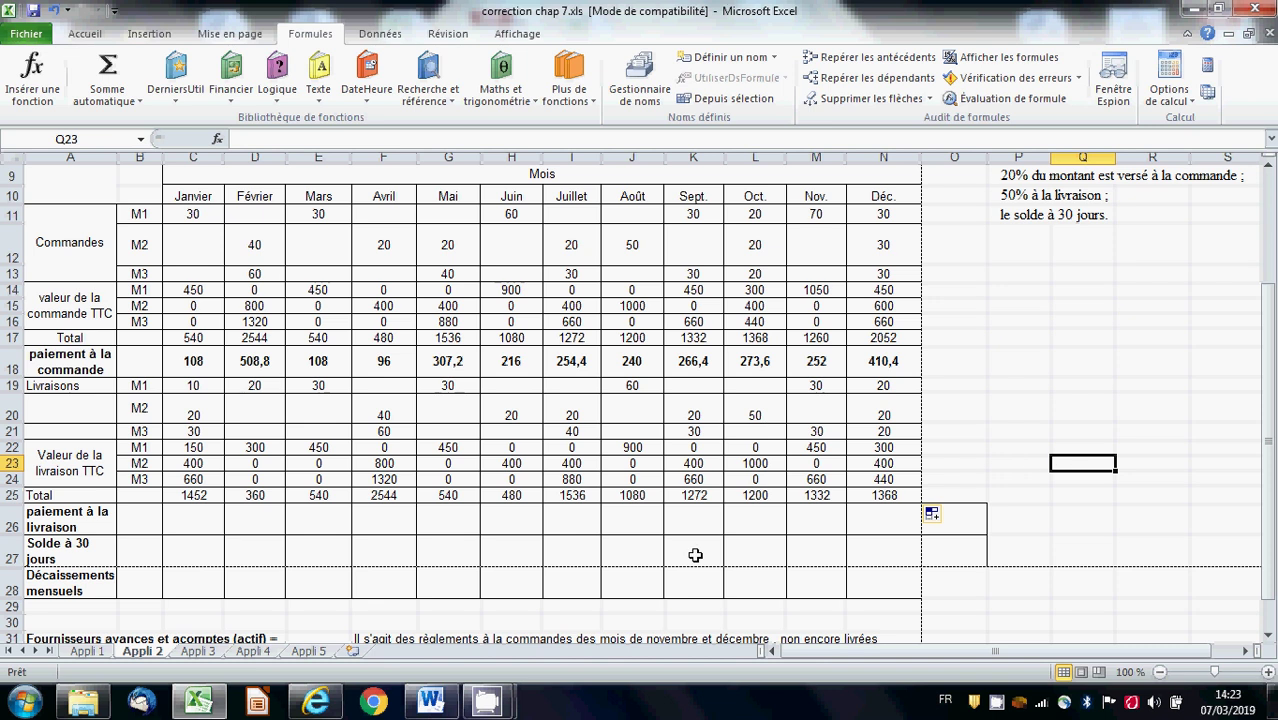
Calculate January's payment on delivery in C26 with =C25*0,5 and fill the formula across row 26 through December.
{"action": "left_click", "coordinate": [190, 508]}
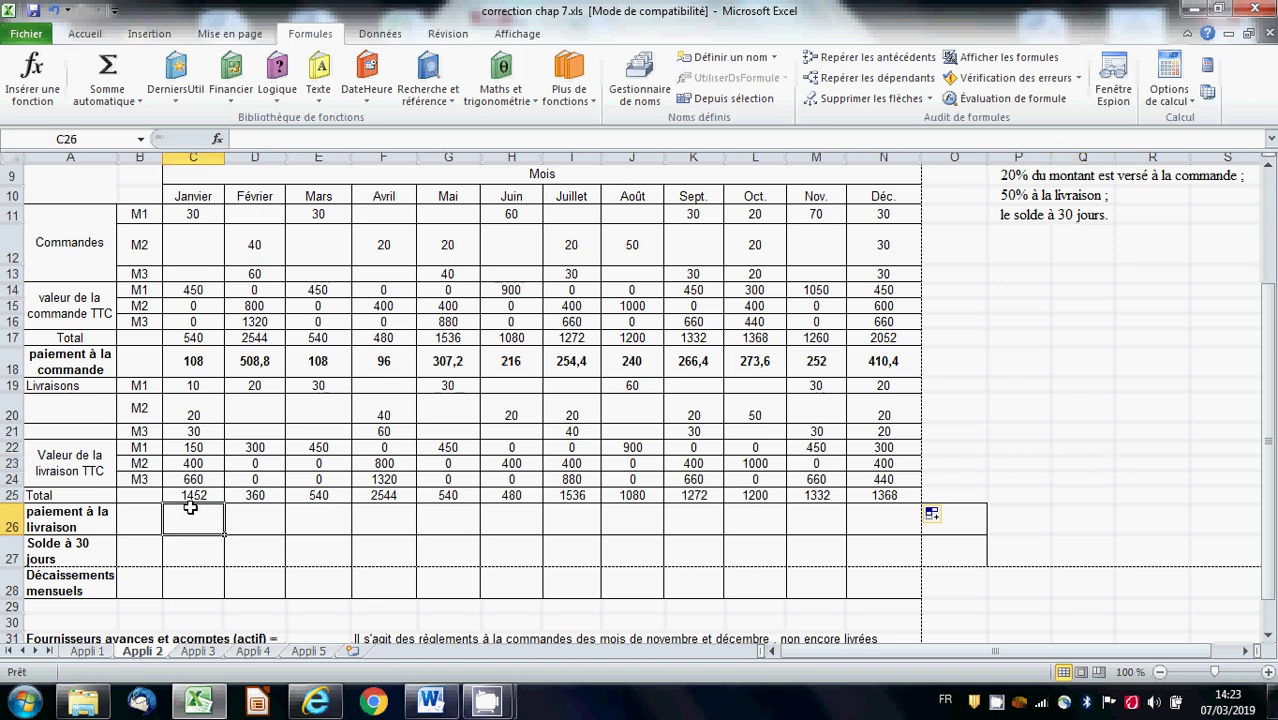
{"action": "type", "text": "="}
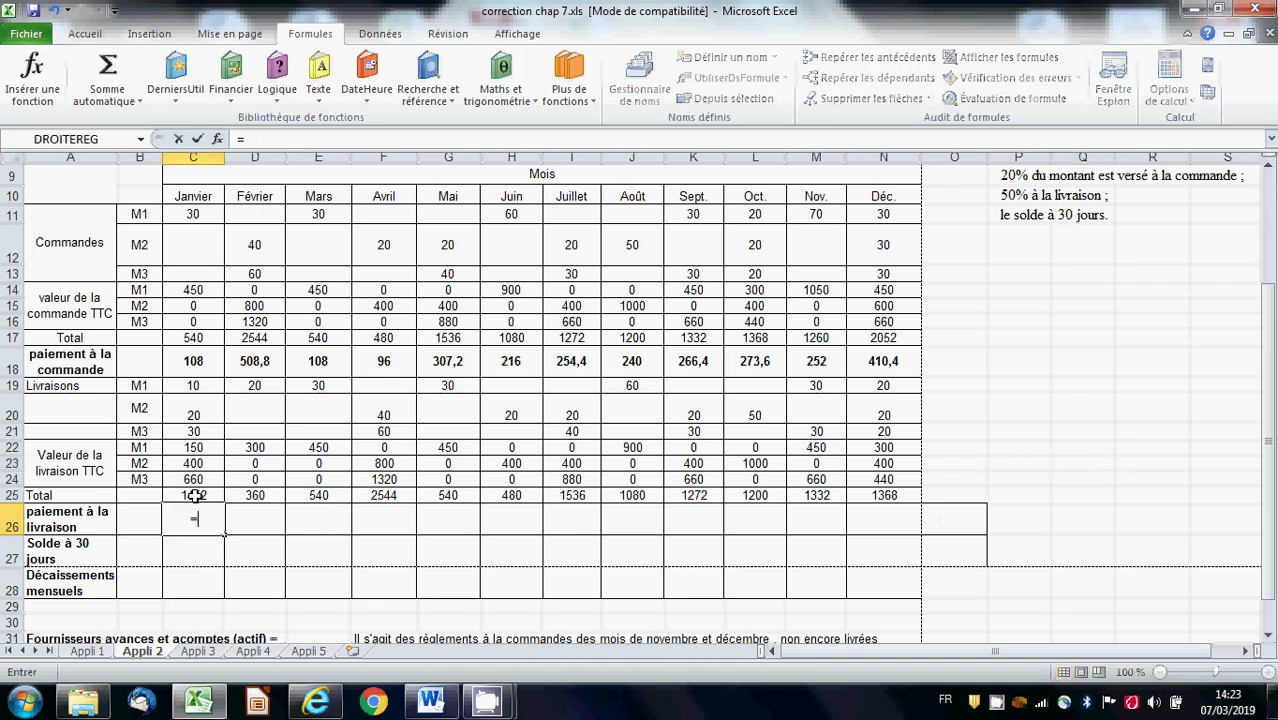
{"action": "left_click", "coordinate": [193, 492]}
{"action": "type", "text": "*"}
{"action": "type", "text": "50%"}
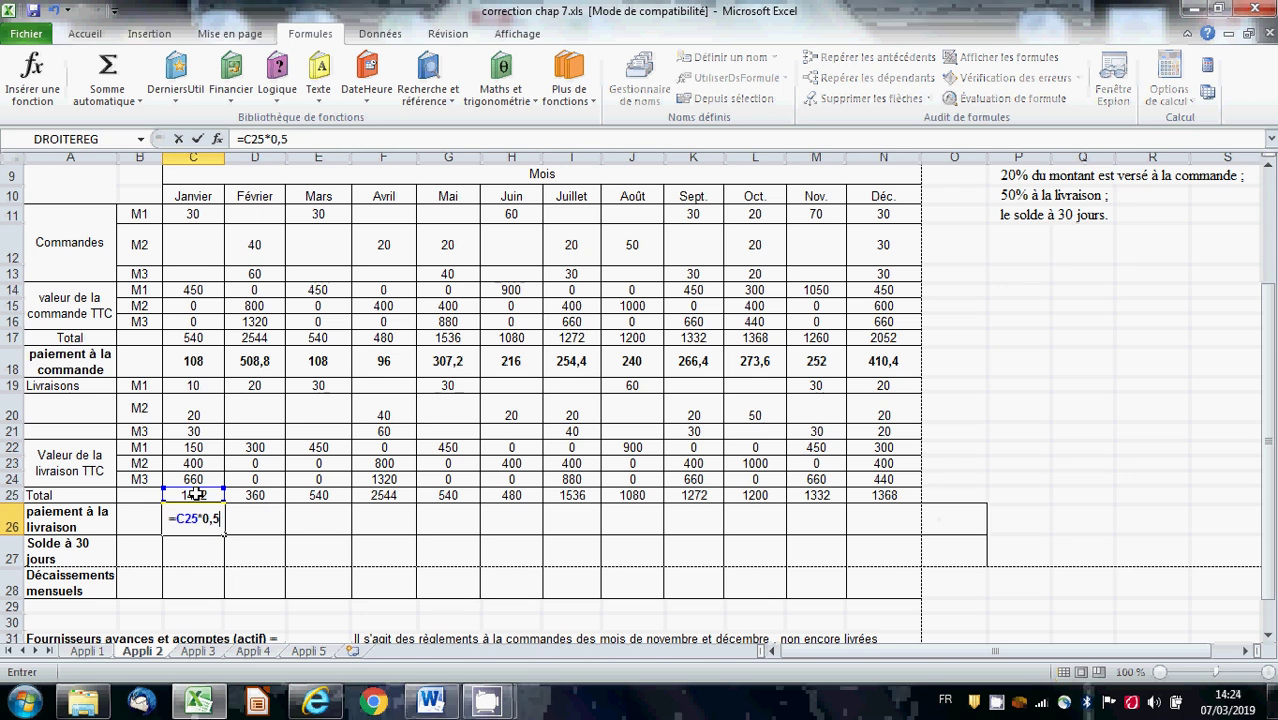
{"action": "key", "text": "Return"}
{"action": "left_click", "coordinate": [193, 516]}
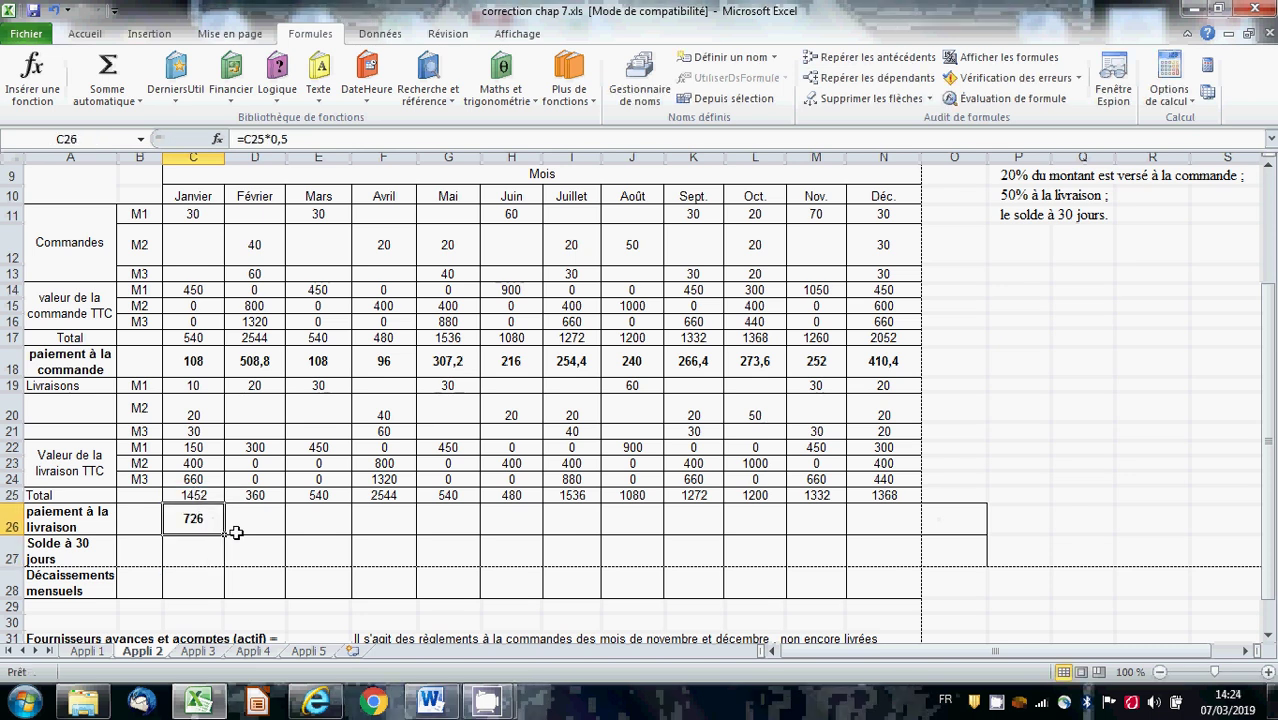
{"action": "left_click_drag", "start_coordinate": [225, 536], "coordinate": [892, 525]}
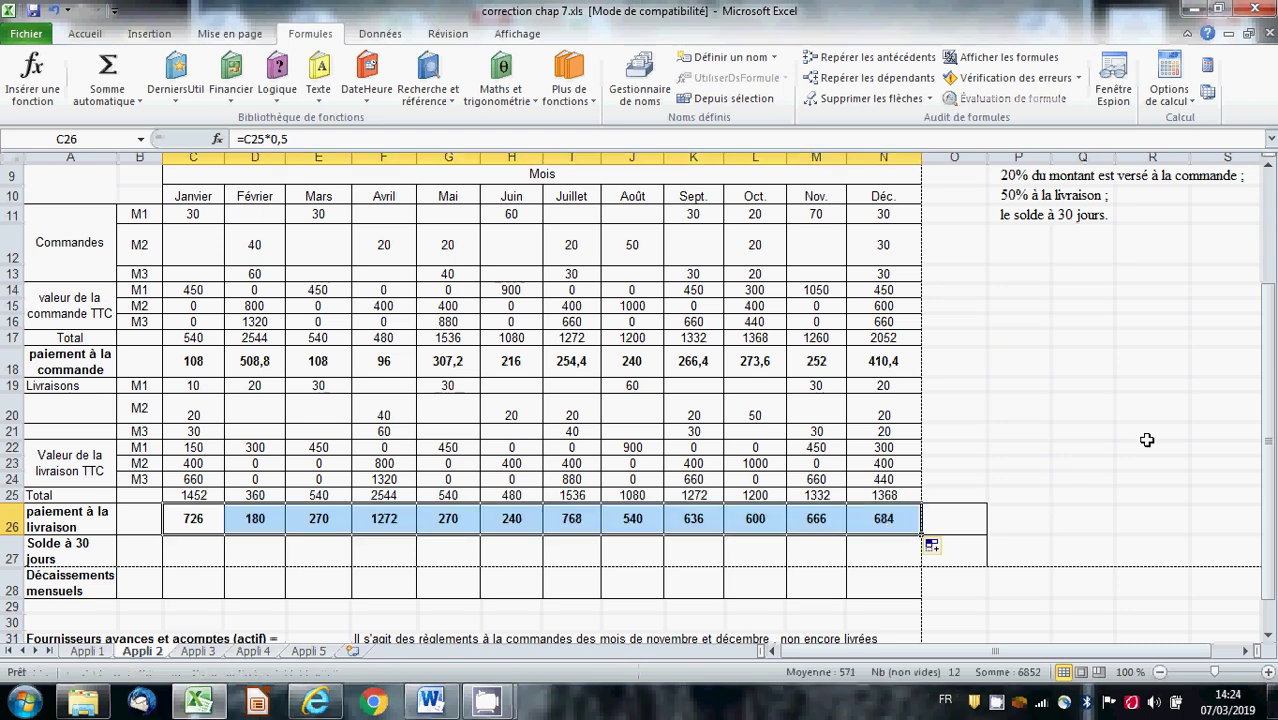
{"action": "left_click", "coordinate": [1147, 440]}
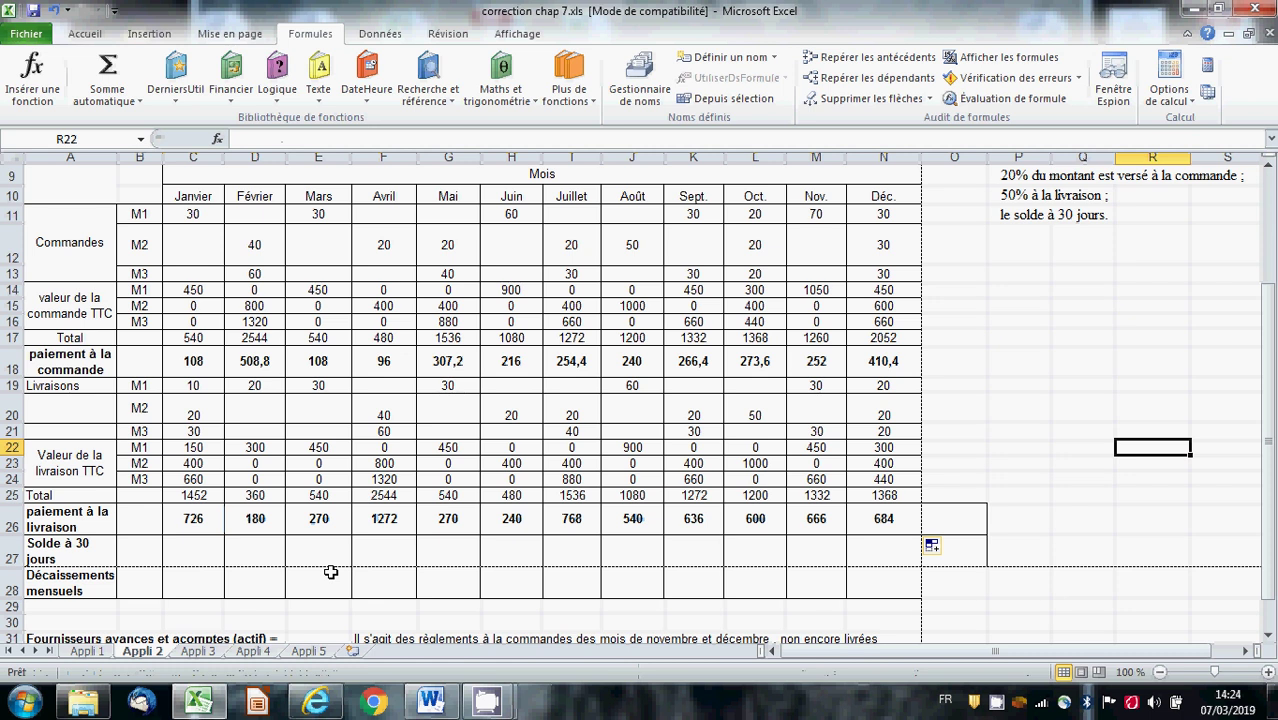
Calculate February's 30-day balance in D27 as 30% of January's delivery total with the formula =C25*0,3.
{"action": "left_click", "coordinate": [249, 558]}
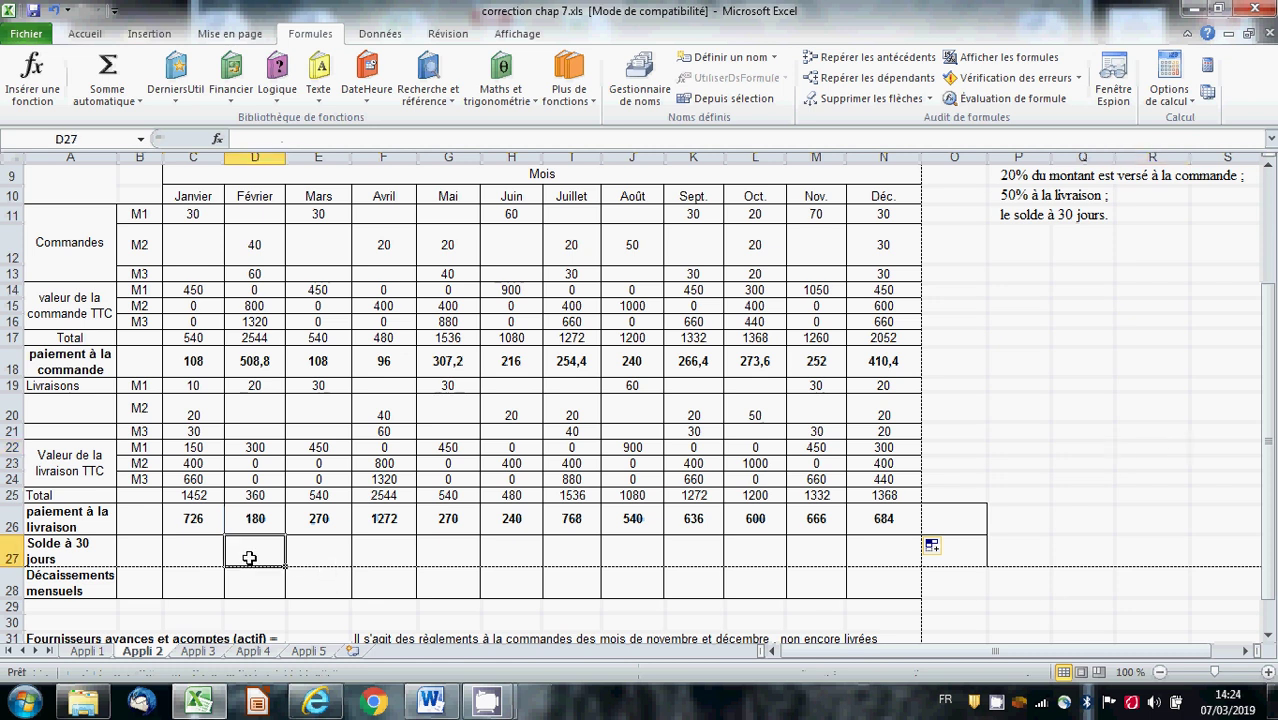
{"action": "type", "text": "="}
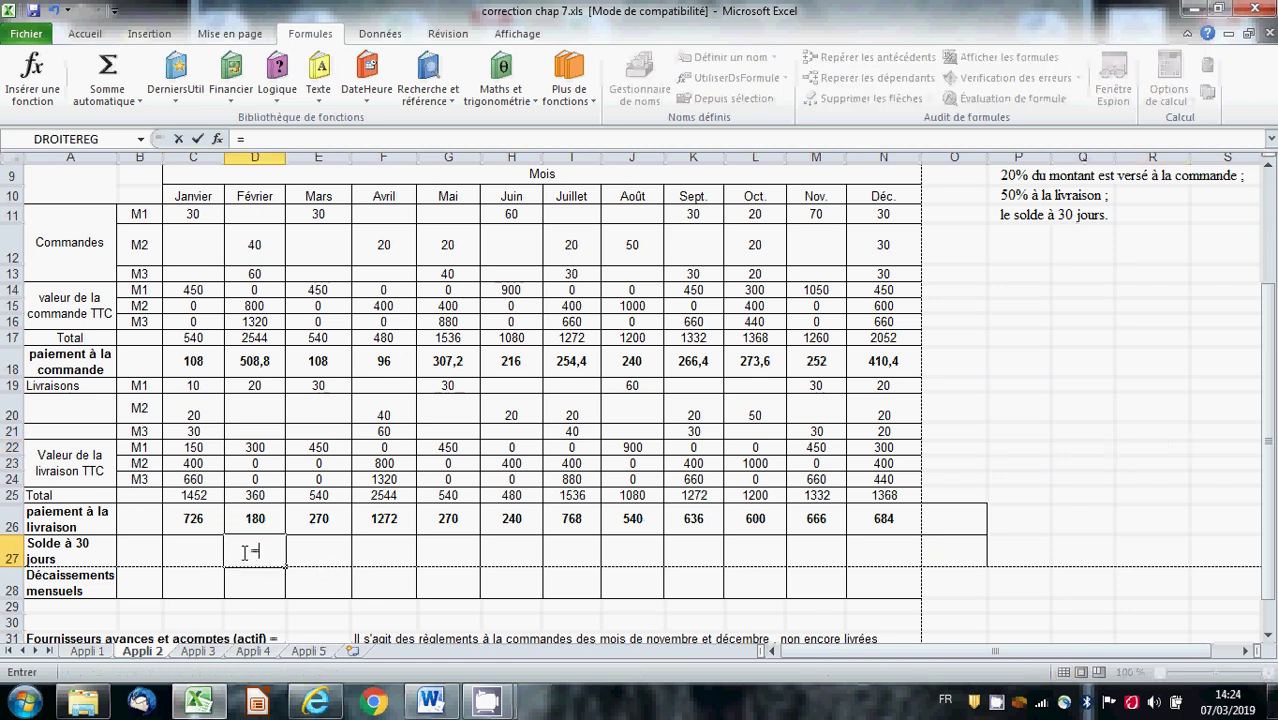
{"action": "left_click", "coordinate": [186, 495]}
{"action": "type", "text": "*"}
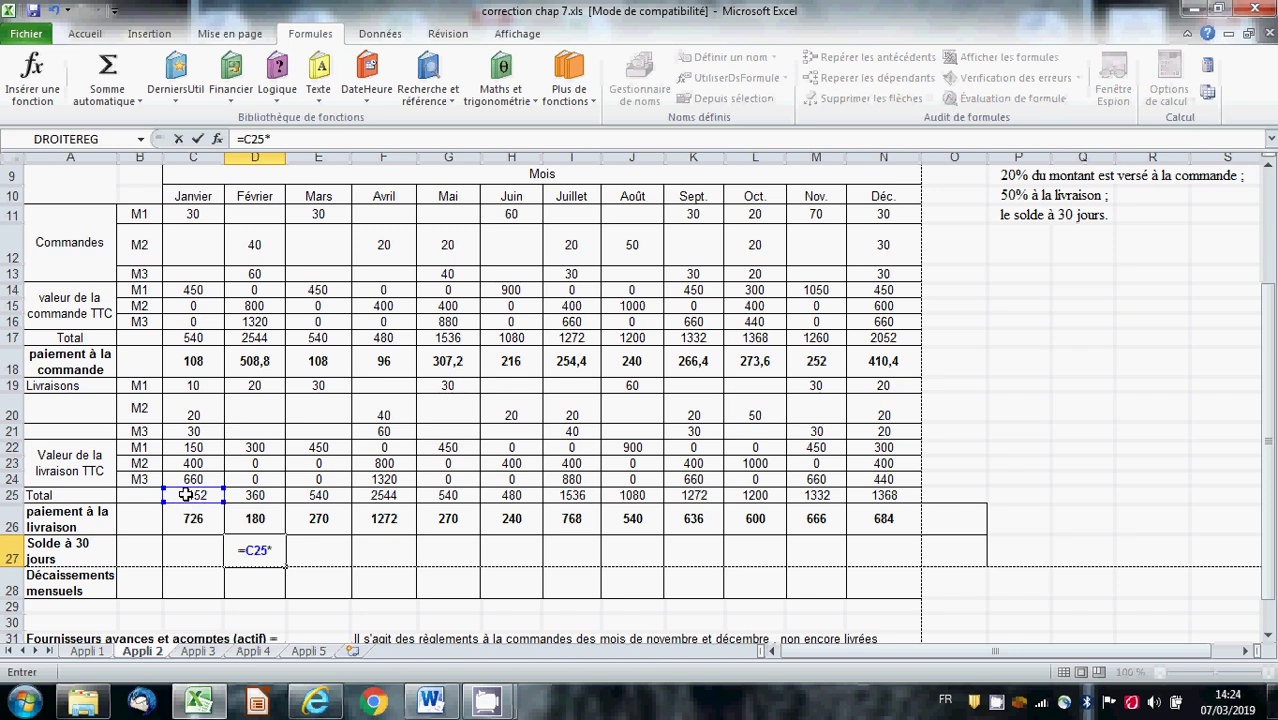
{"action": "type", "text": "0,3"}
{"action": "key", "text": "Return"}
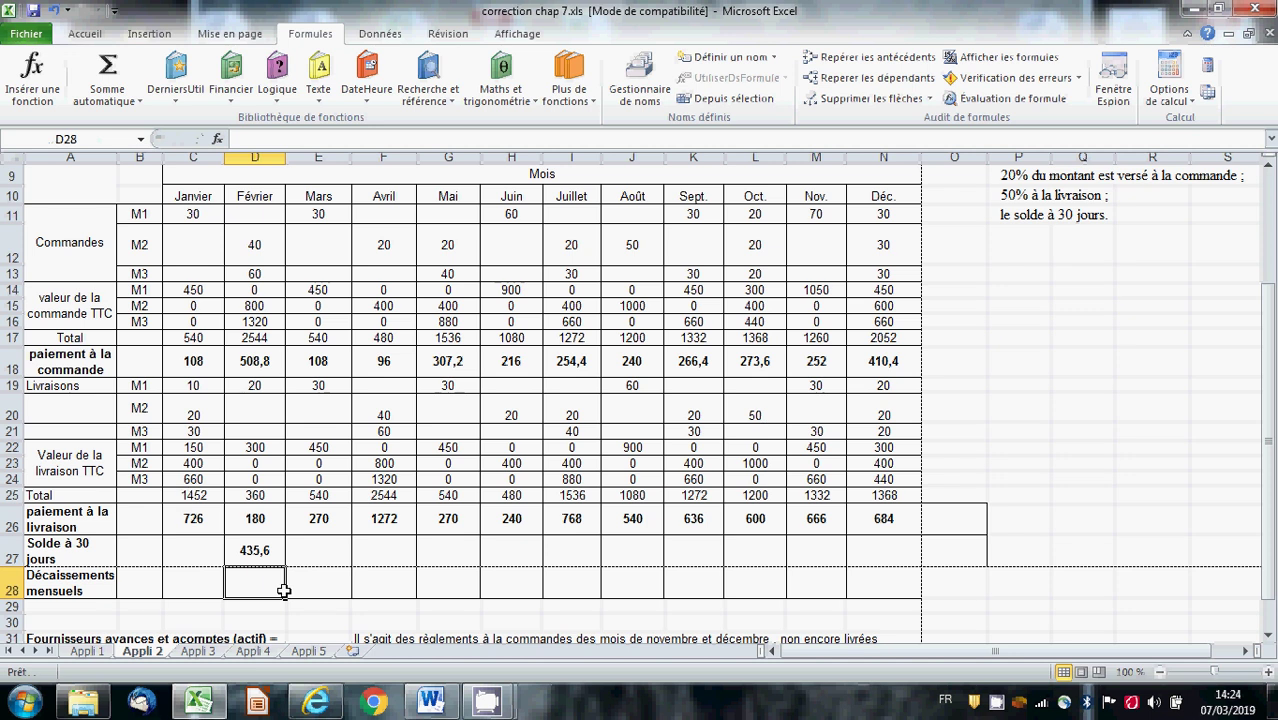
Fill the 30-day balance formula from D27 across row 27 through column O, one month past December.
{"action": "left_click", "coordinate": [255, 549]}
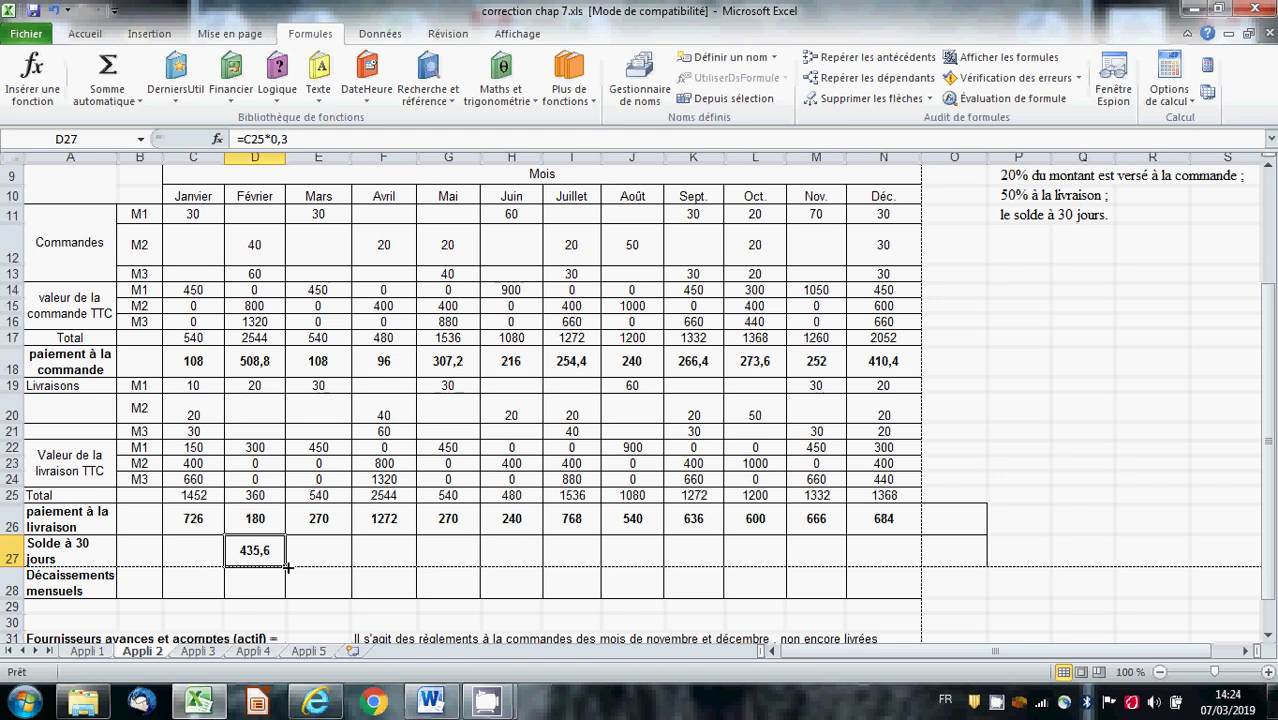
{"action": "left_click_drag", "start_coordinate": [287, 567], "coordinate": [973, 556]}
{"action": "left_click", "coordinate": [1104, 497]}
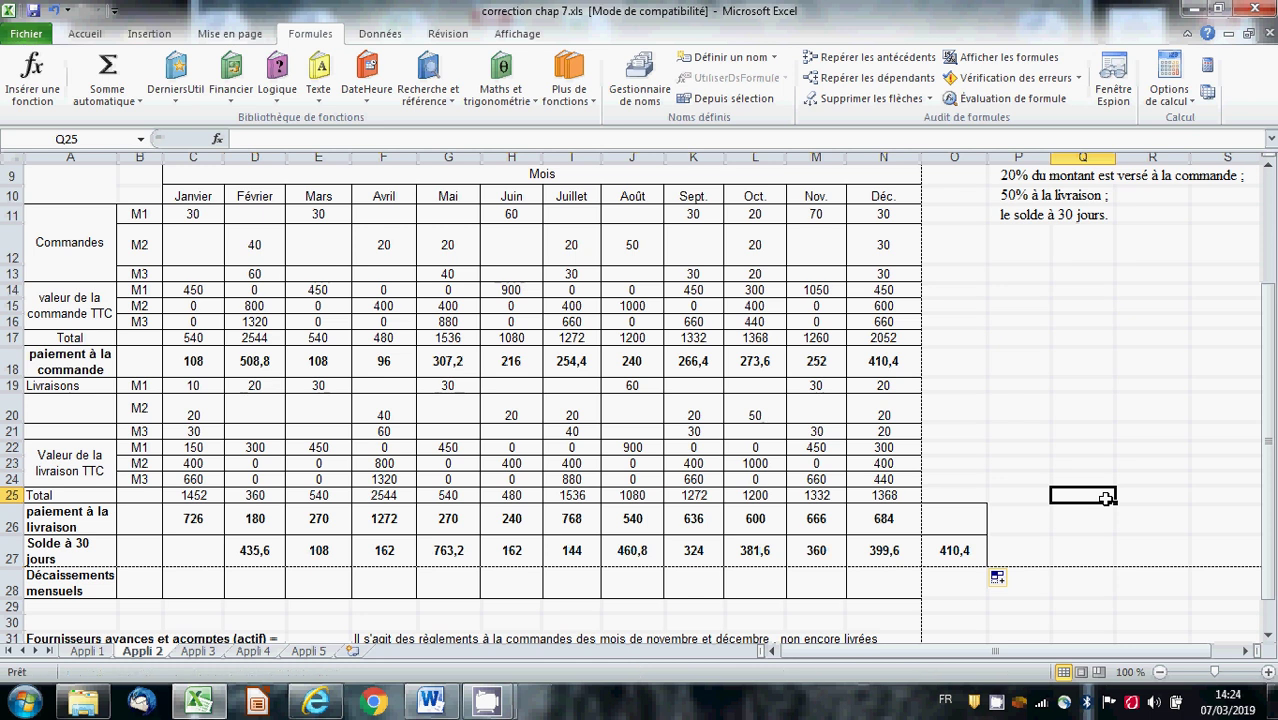
Calculate January's monthly disbursement in C28 with the formula =C18+C26+C27.
{"action": "left_click", "coordinate": [1268, 636]}
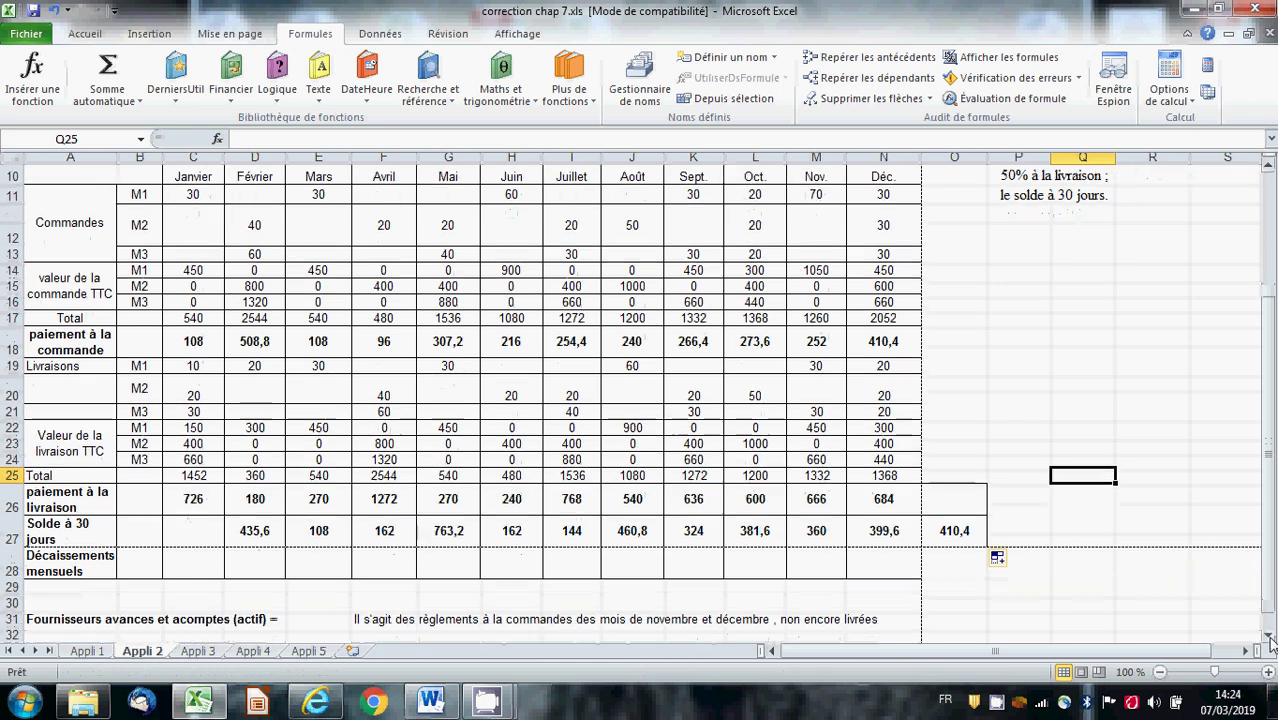
{"action": "left_click", "coordinate": [1268, 636]}
{"action": "left_click", "coordinate": [190, 550]}
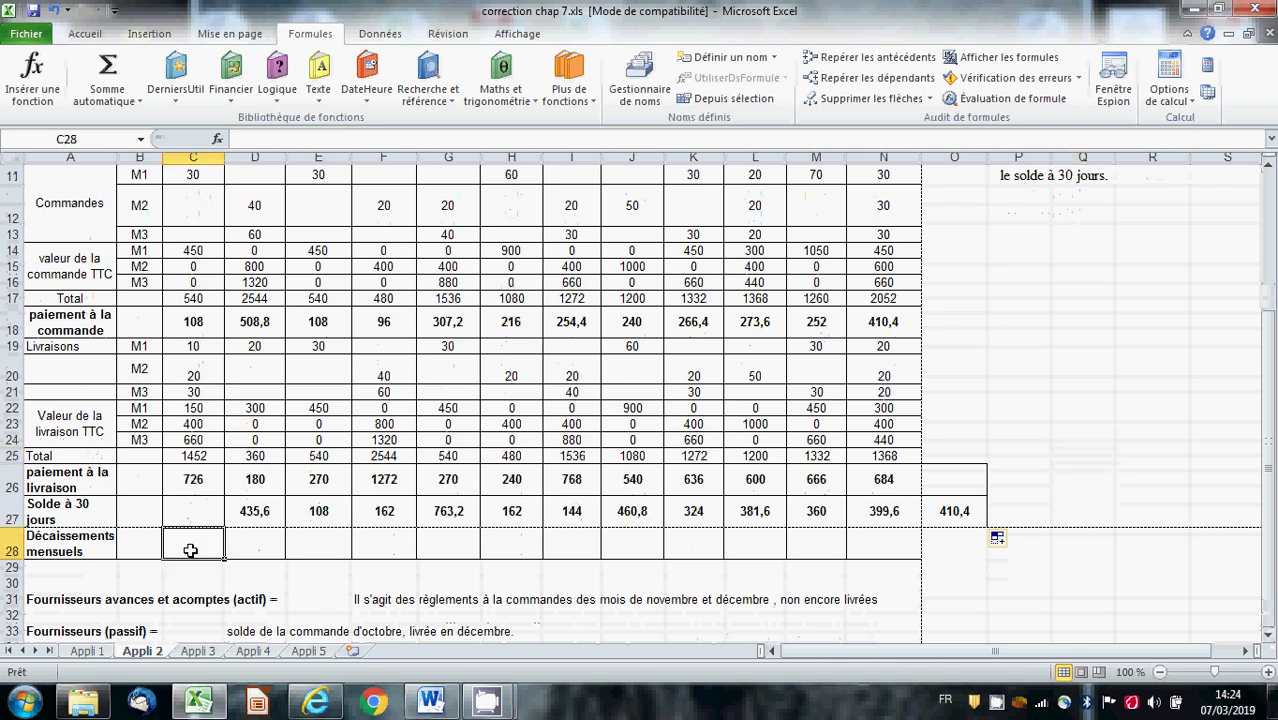
{"action": "type", "text": "="}
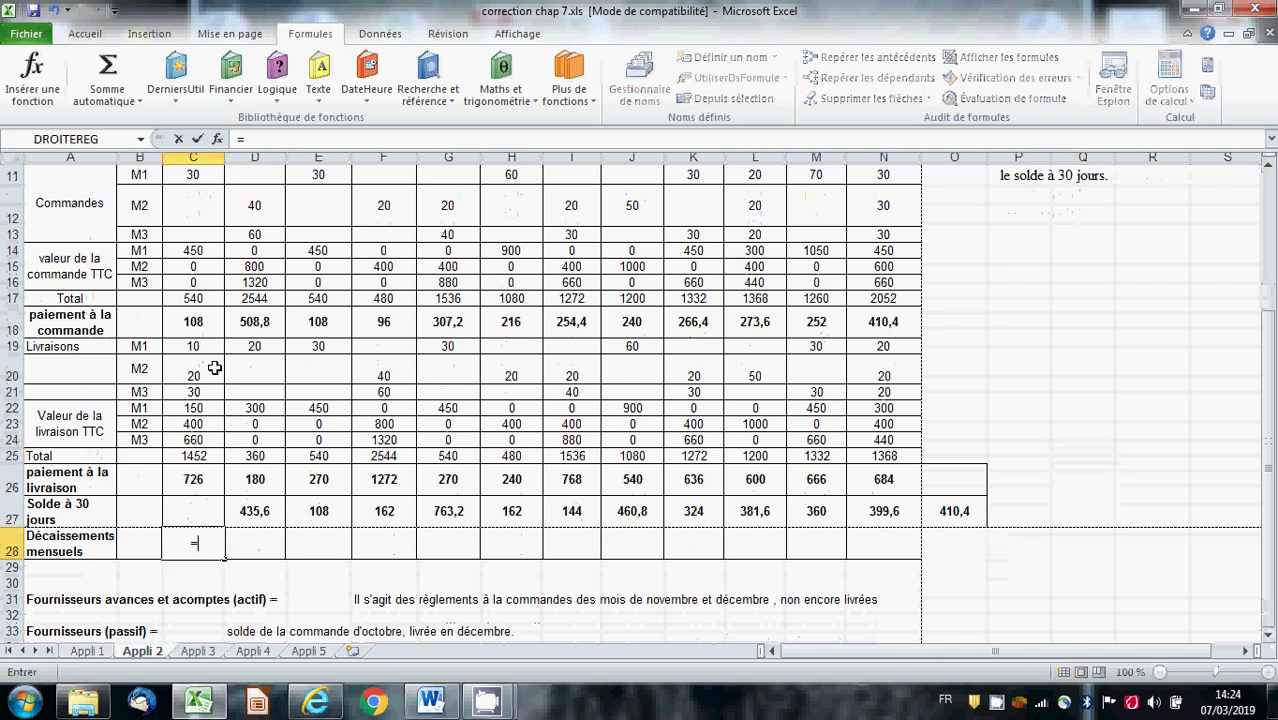
{"action": "left_click", "coordinate": [199, 321]}
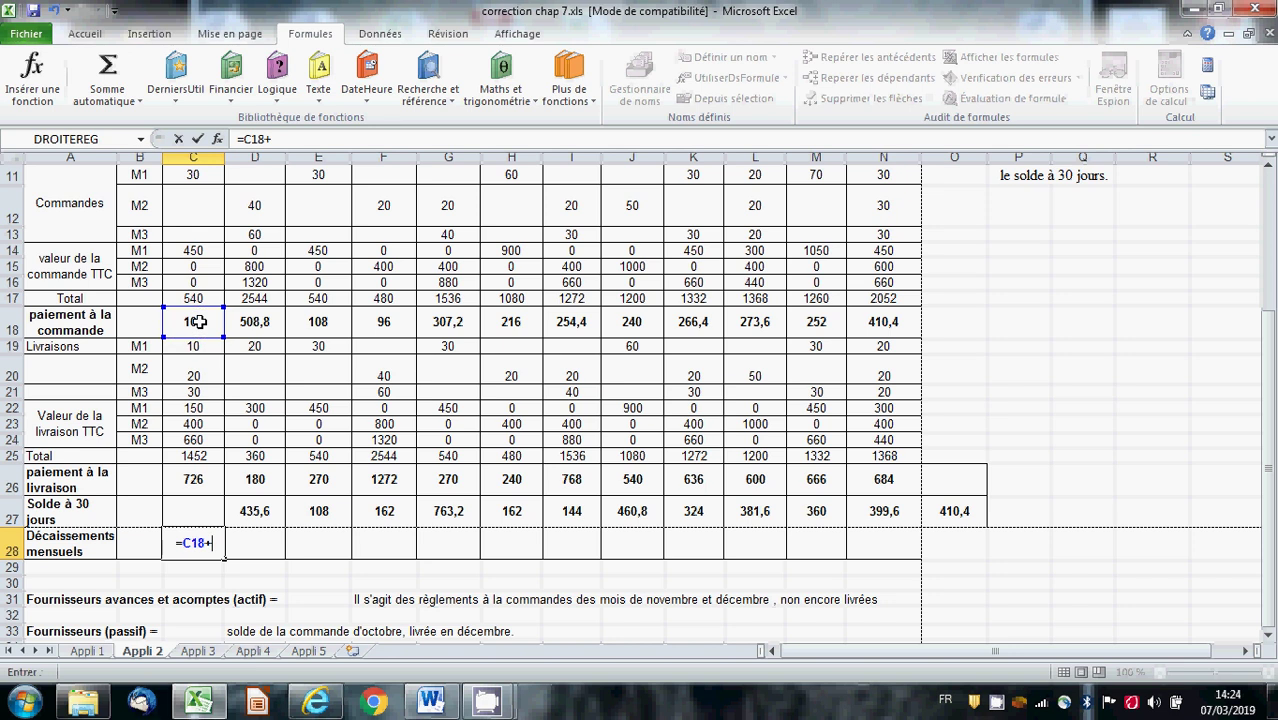
{"action": "type", "text": "+"}
{"action": "left_click", "coordinate": [193, 480]}
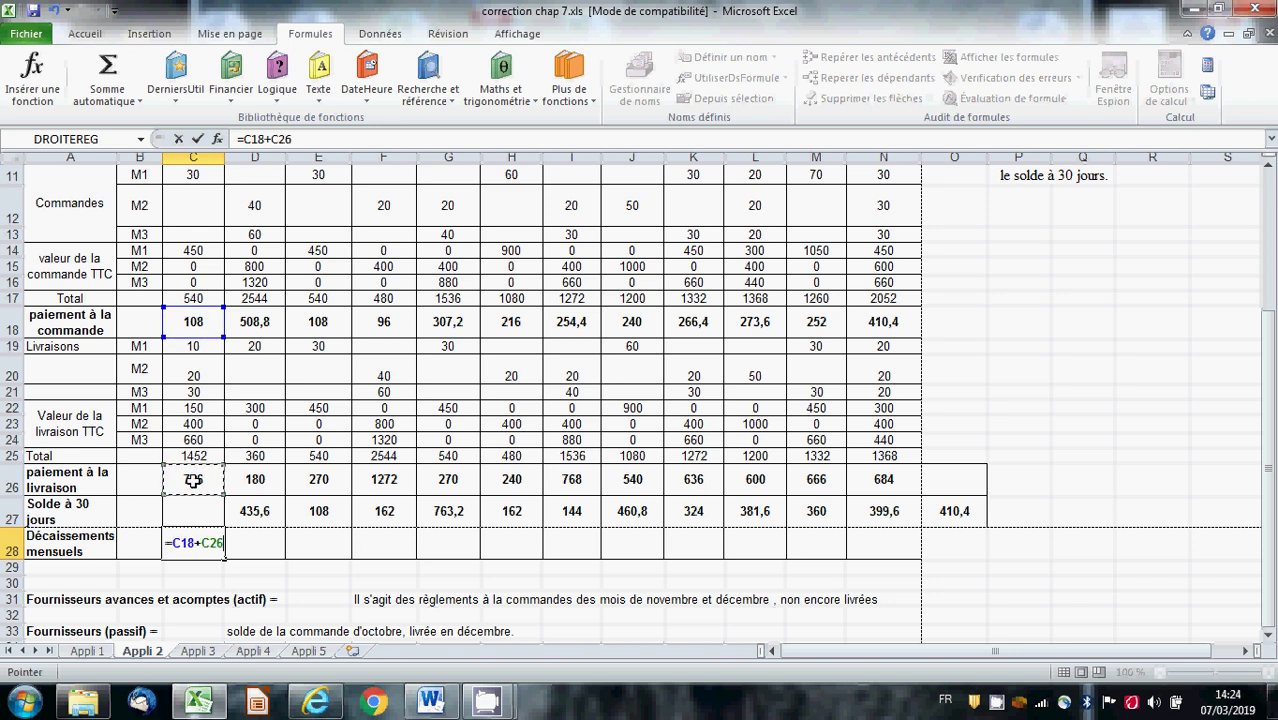
{"action": "type", "text": "+"}
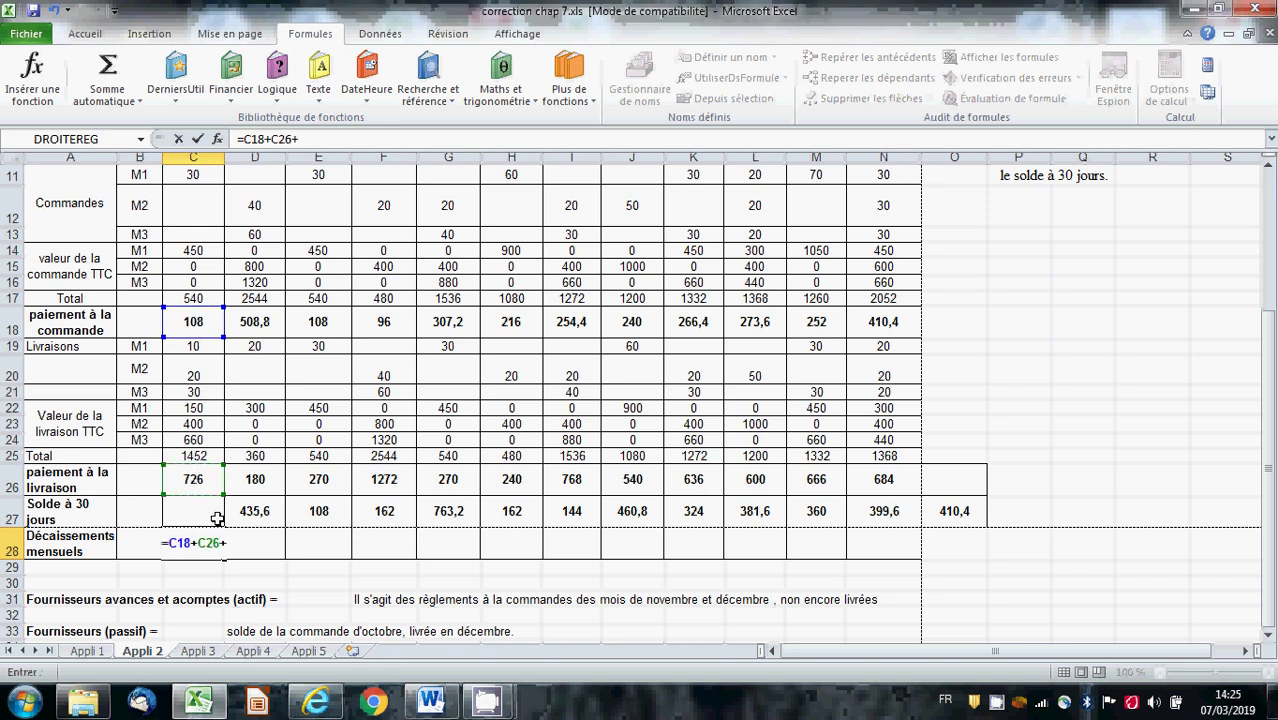
{"action": "left_click", "coordinate": [199, 511]}
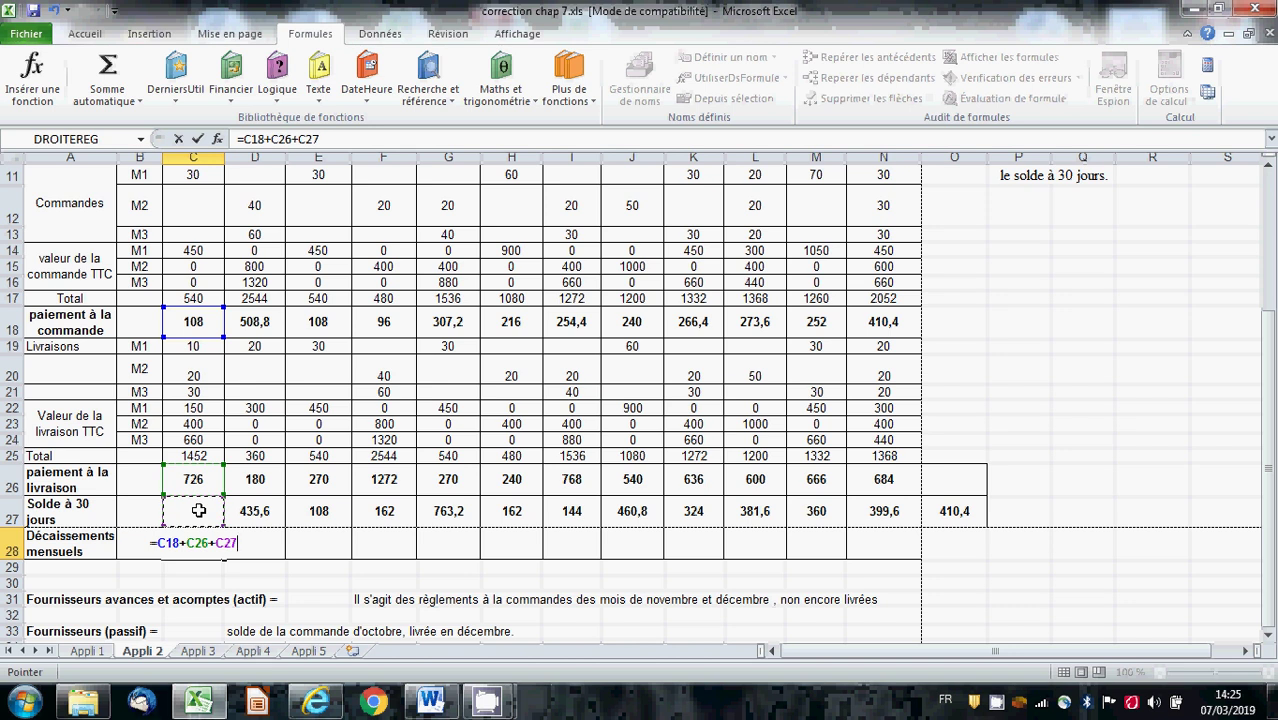
{"action": "key", "text": "Return"}
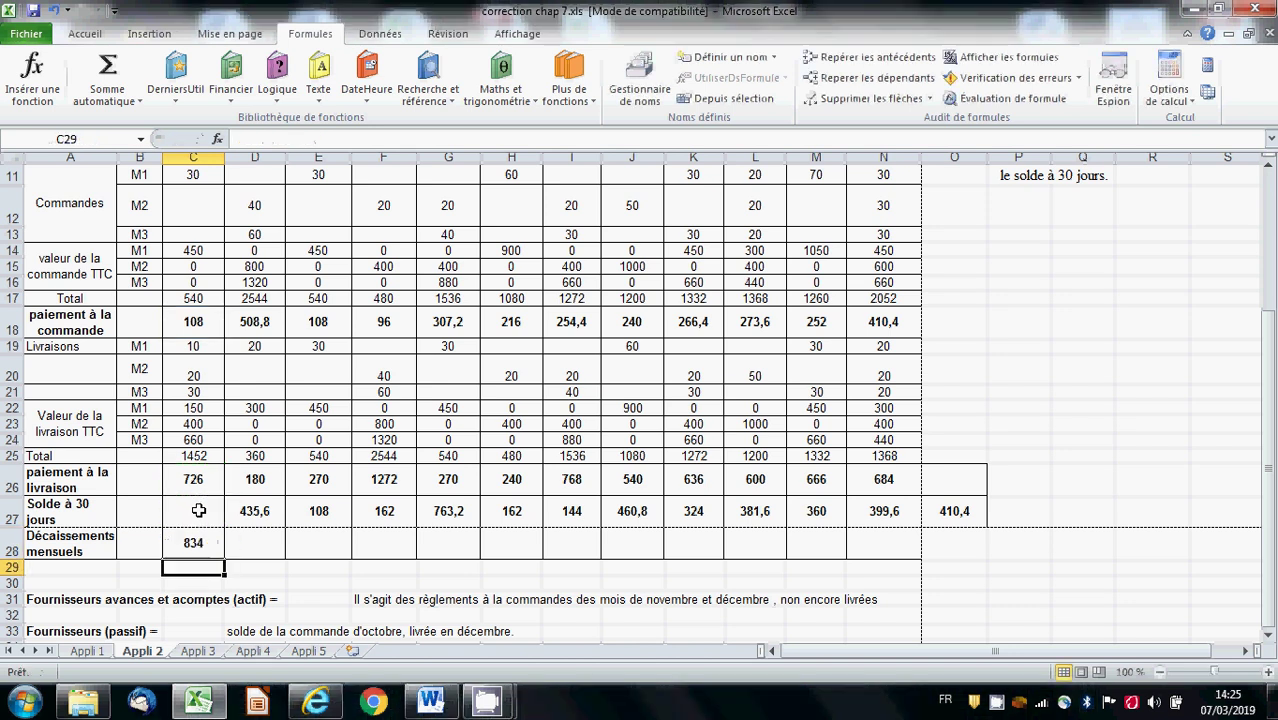
Fill January's monthly disbursement formula from C28 across row 28 through December in column N.
{"action": "left_click", "coordinate": [205, 545]}
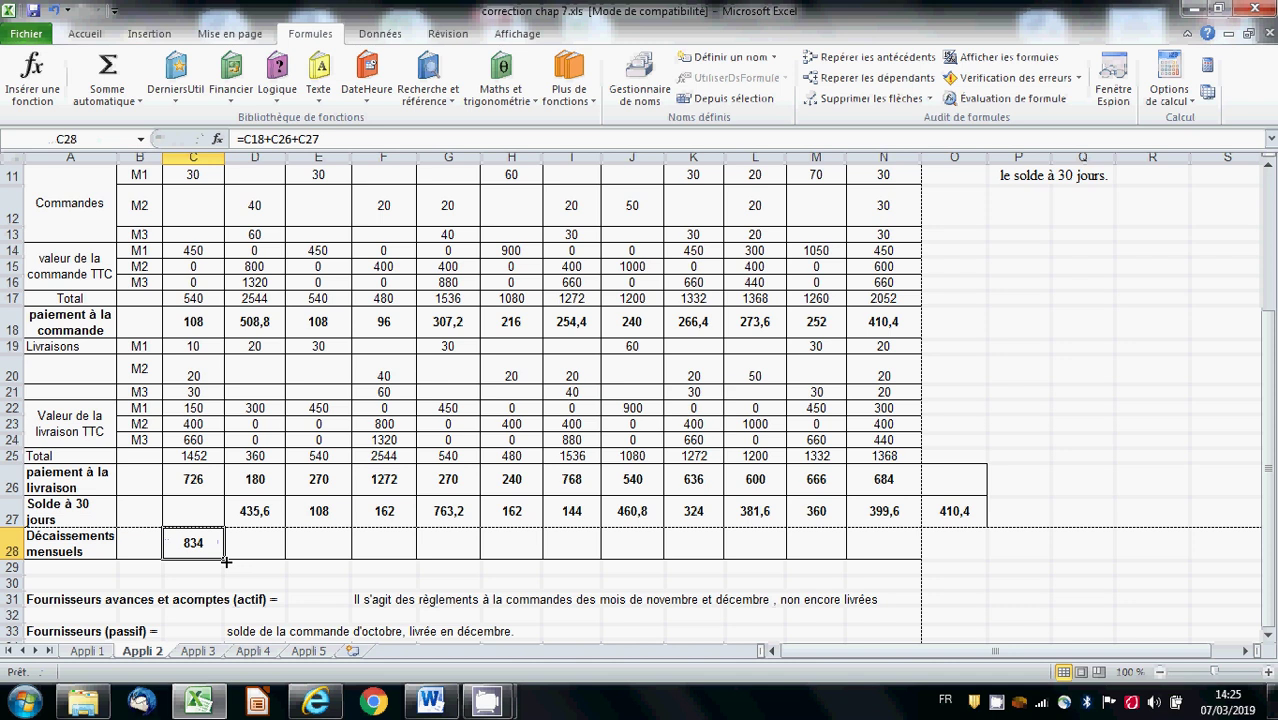
{"action": "left_click_drag", "start_coordinate": [226, 562], "coordinate": [885, 548]}
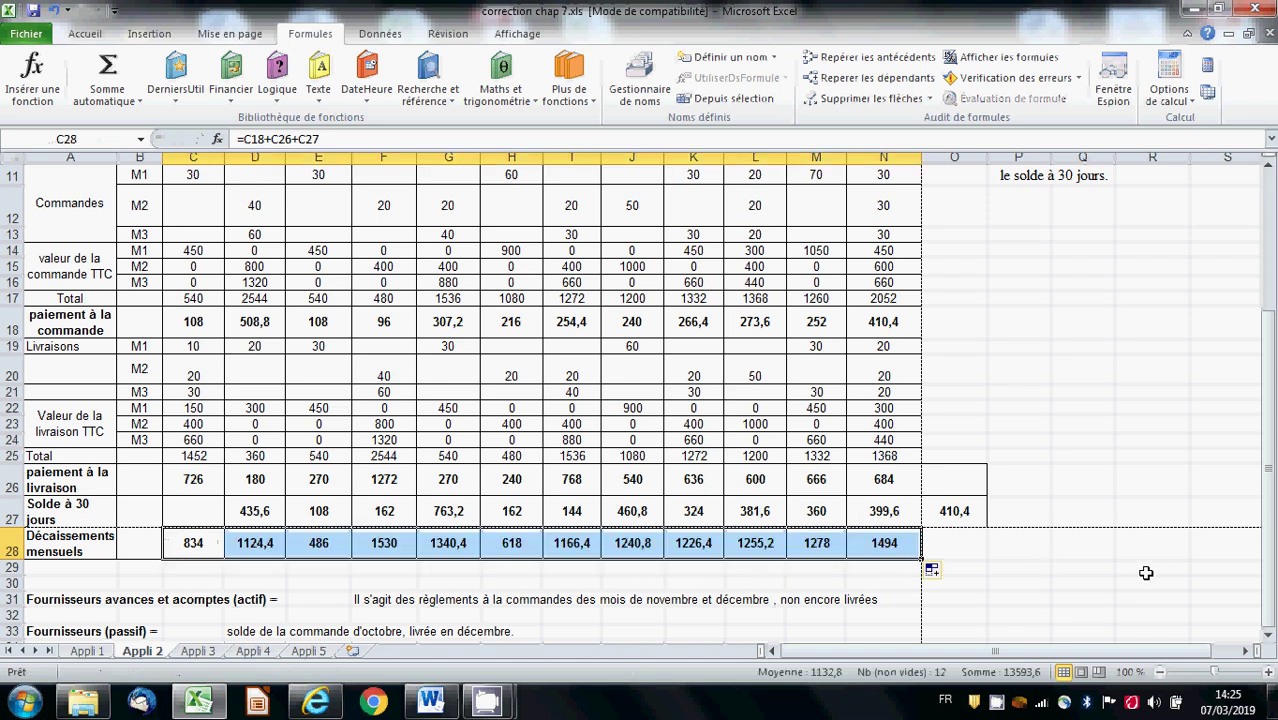
{"action": "left_click", "coordinate": [1146, 570]}
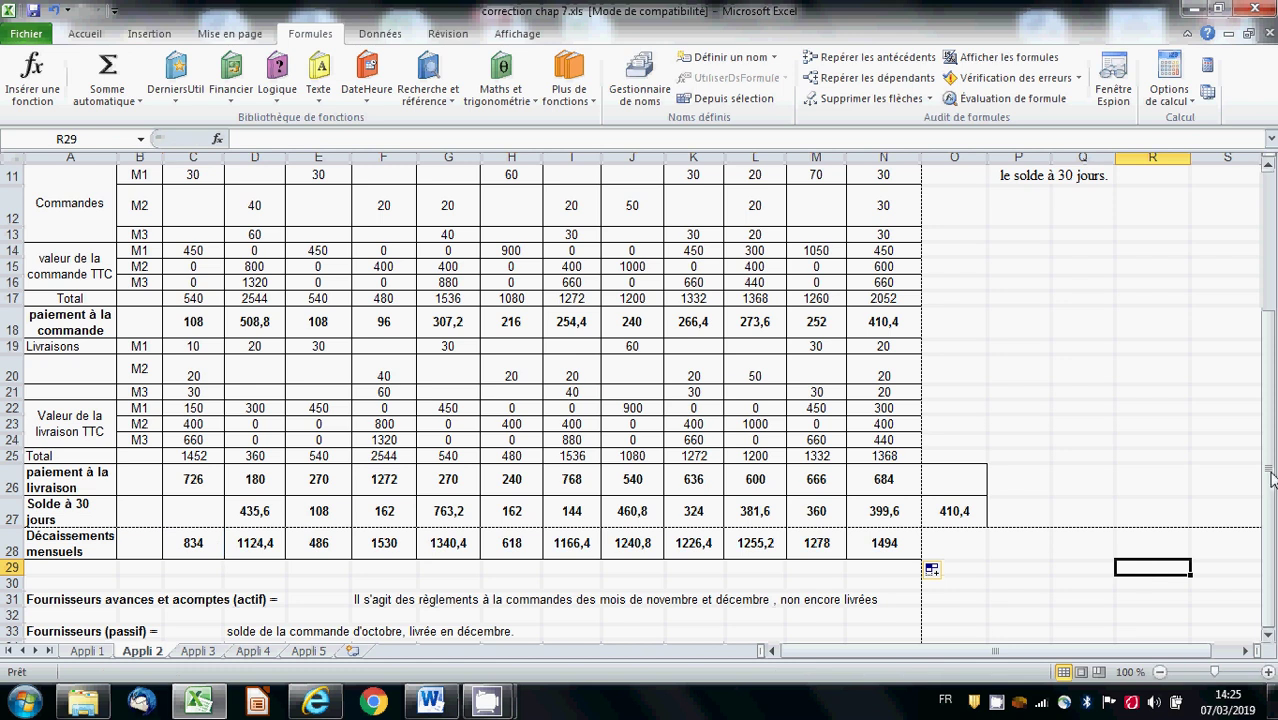
Calculate the supplier advances and deposits (actif) in E31 by adding November's and December's payments on order with =M18+N18.
{"action": "mouse_move", "coordinate": [1270, 479]}
{"action": "left_mouse_down"}
{"action": "mouse_move", "coordinate": [1270, 440]}
{"action": "mouse_move", "coordinate": [1272, 468]}
{"action": "left_mouse_up"}
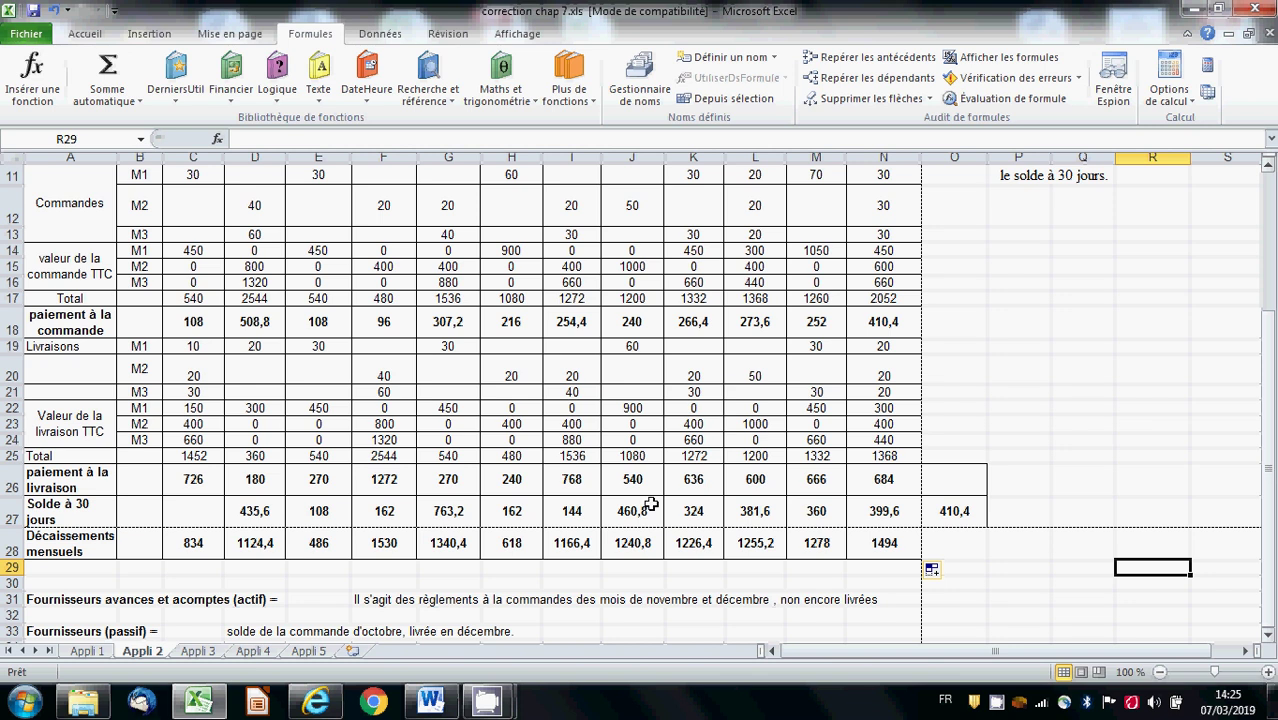
{"action": "left_click", "coordinate": [315, 600]}
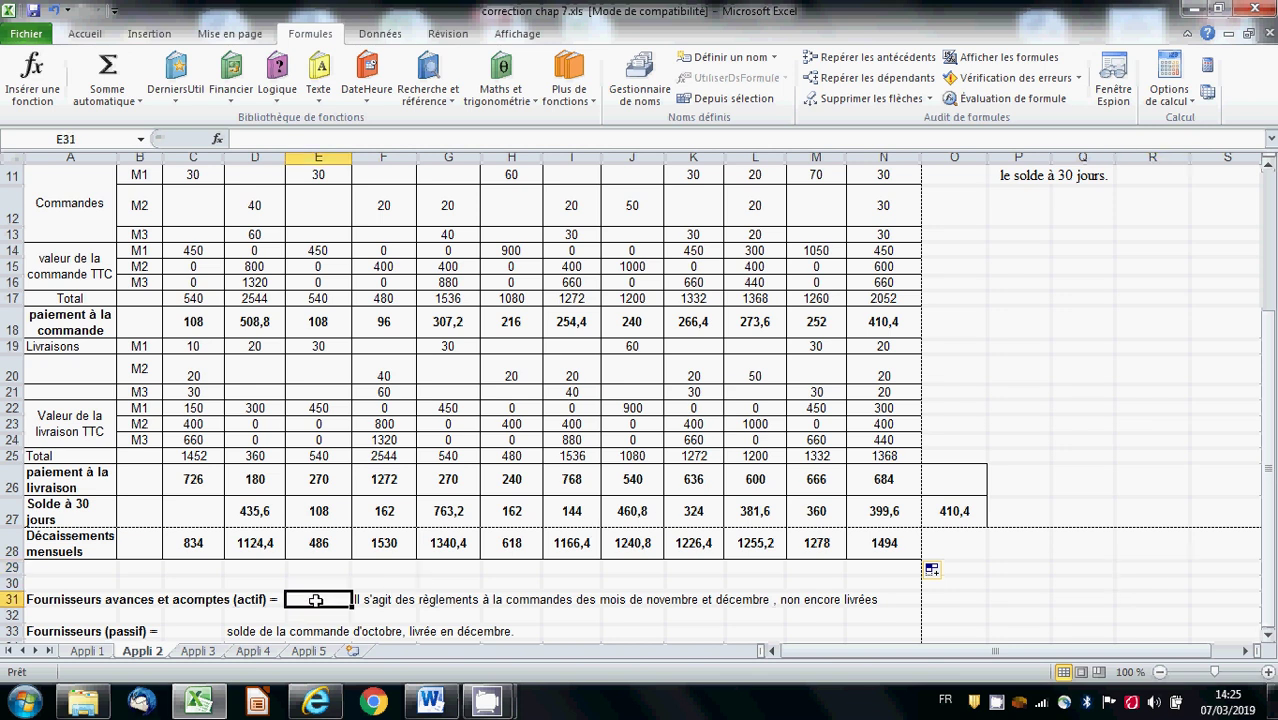
{"action": "type", "text": "="}
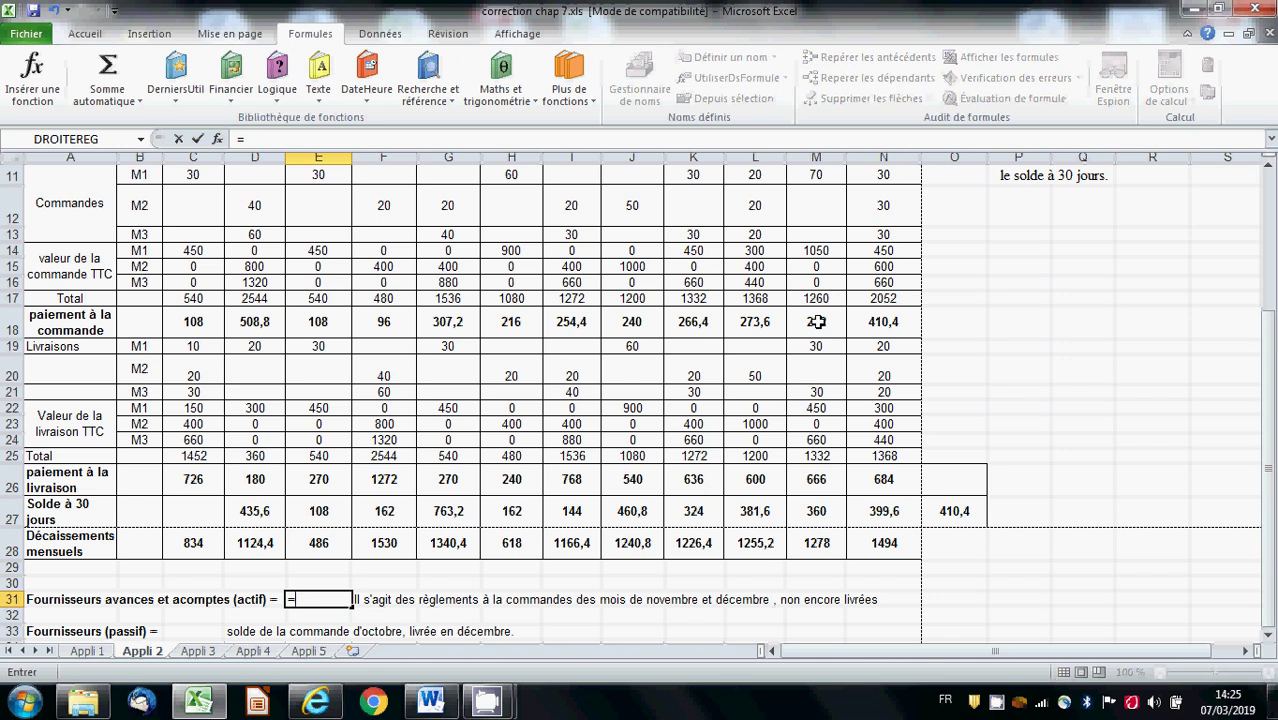
{"action": "left_click", "coordinate": [818, 321]}
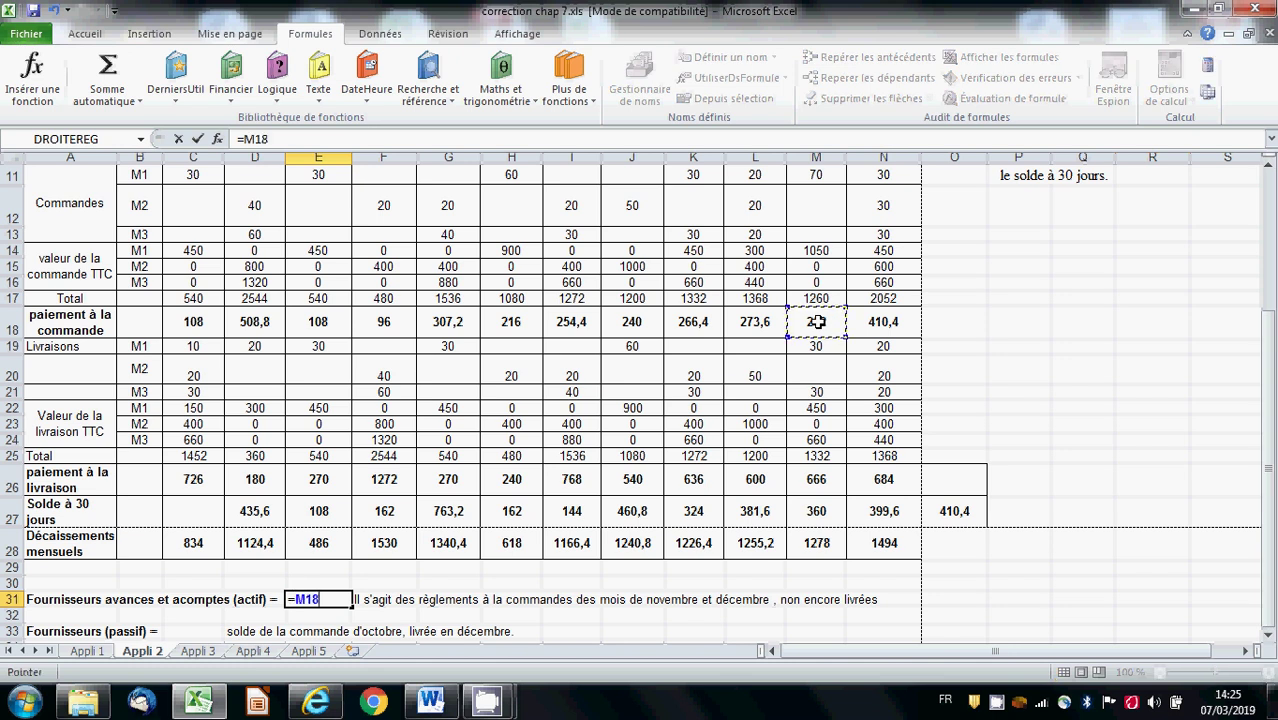
{"action": "type", "text": "+"}
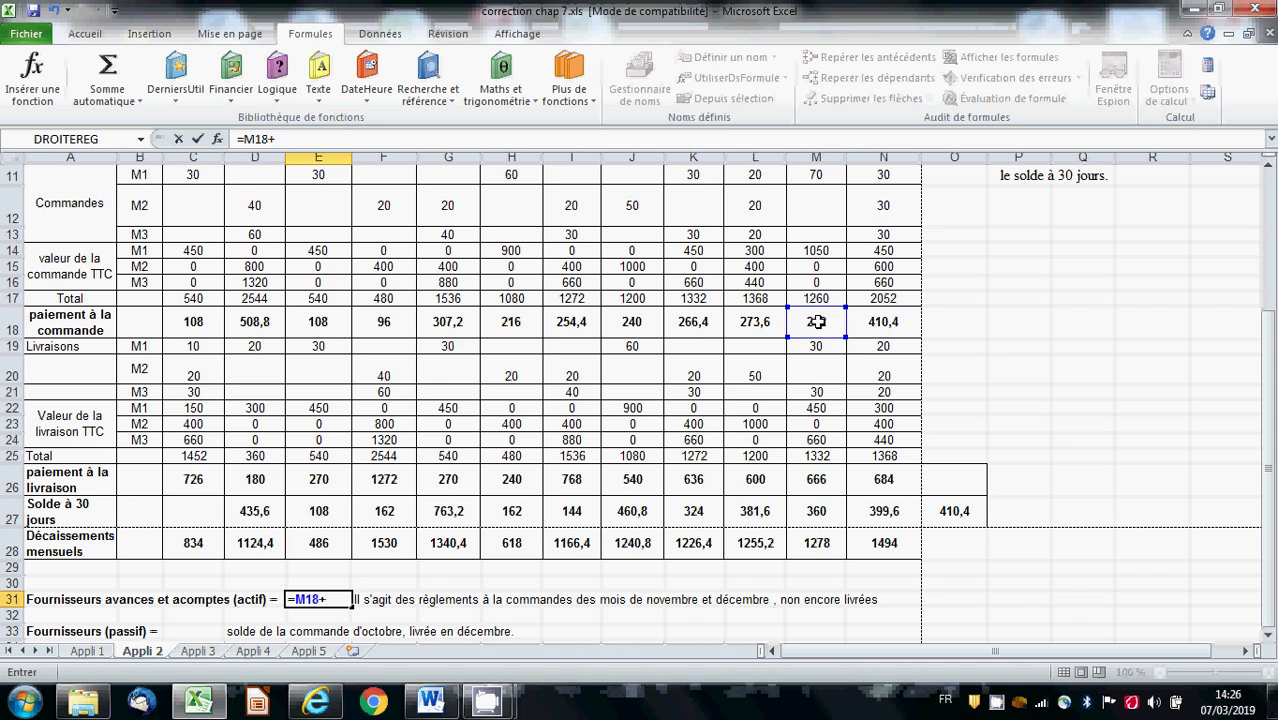
{"action": "left_click", "coordinate": [883, 322]}
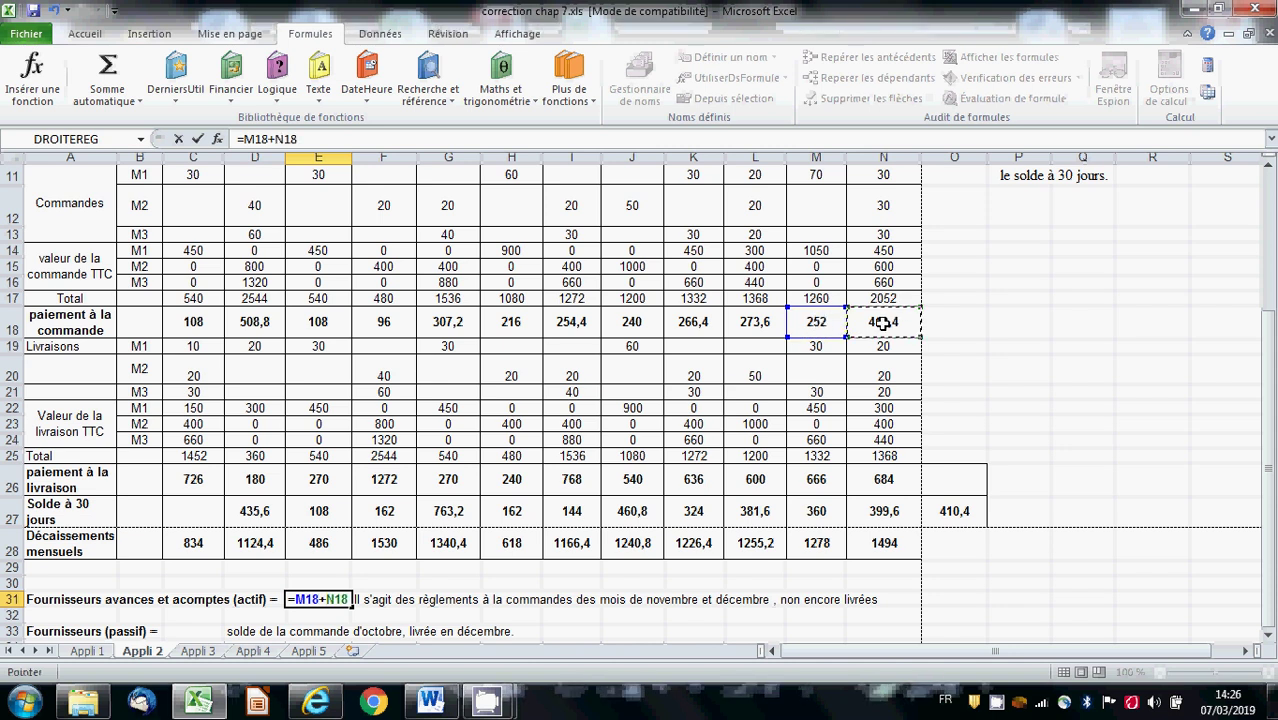
{"action": "key", "text": "Return"}
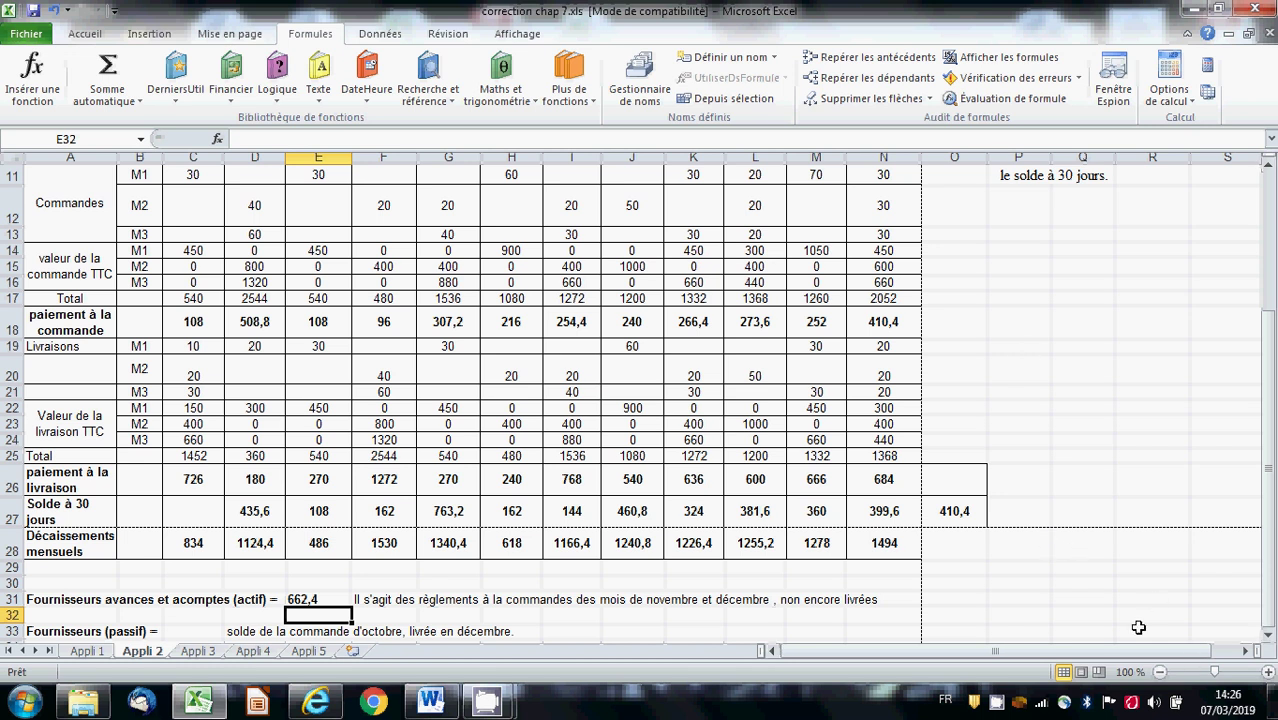
Link the Fournisseurs (passif) amount in C33 to the balance remaining after December with the formula =O27.
{"action": "left_click", "coordinate": [1267, 635]}
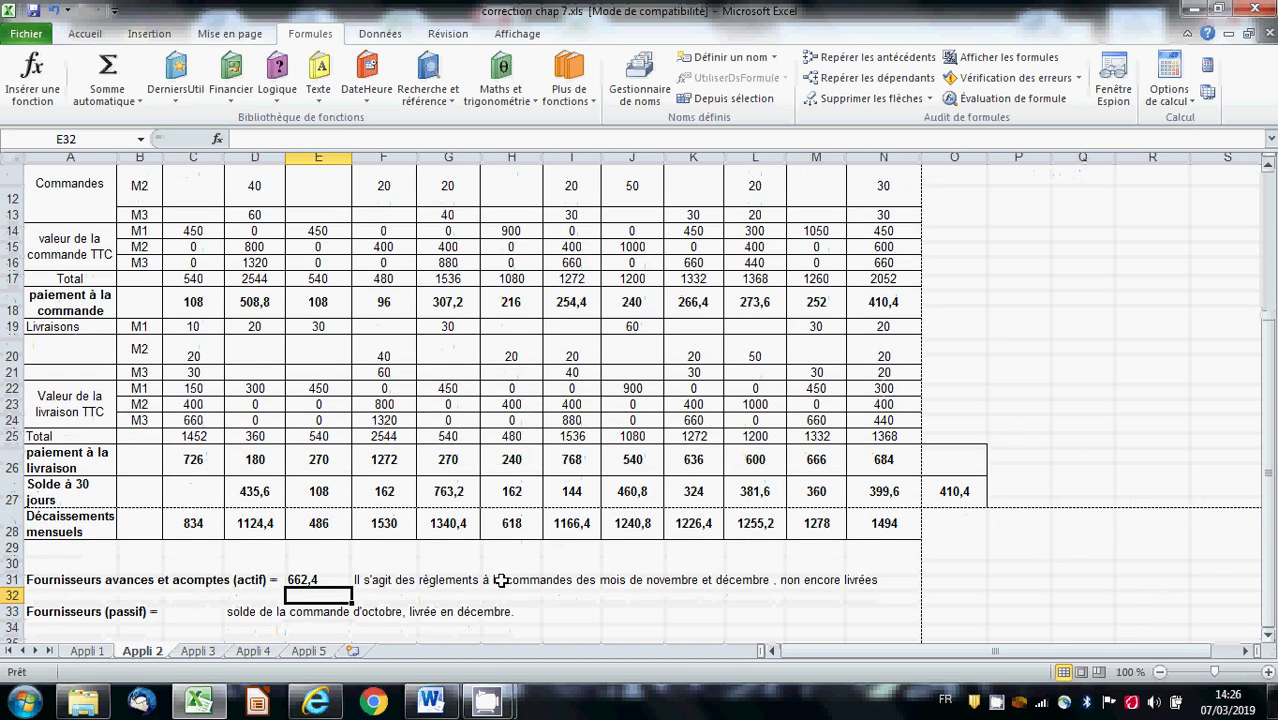
{"action": "left_click", "coordinate": [186, 611]}
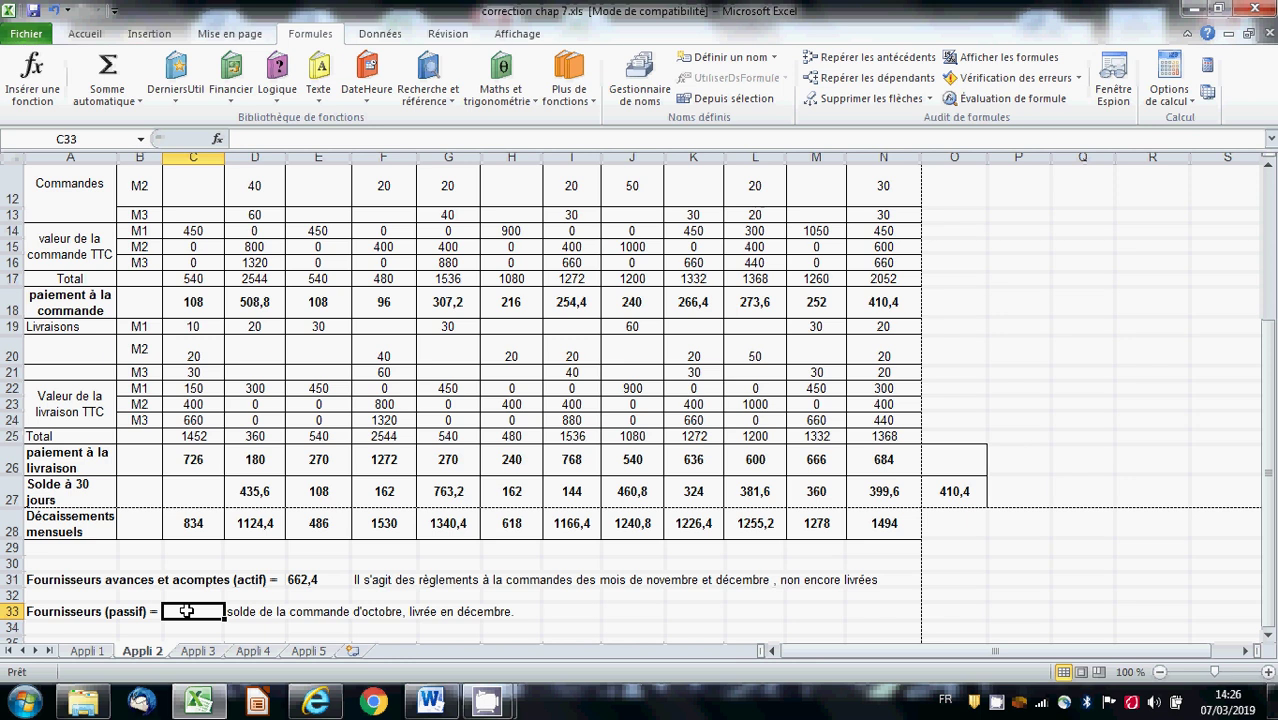
{"action": "type", "text": "="}
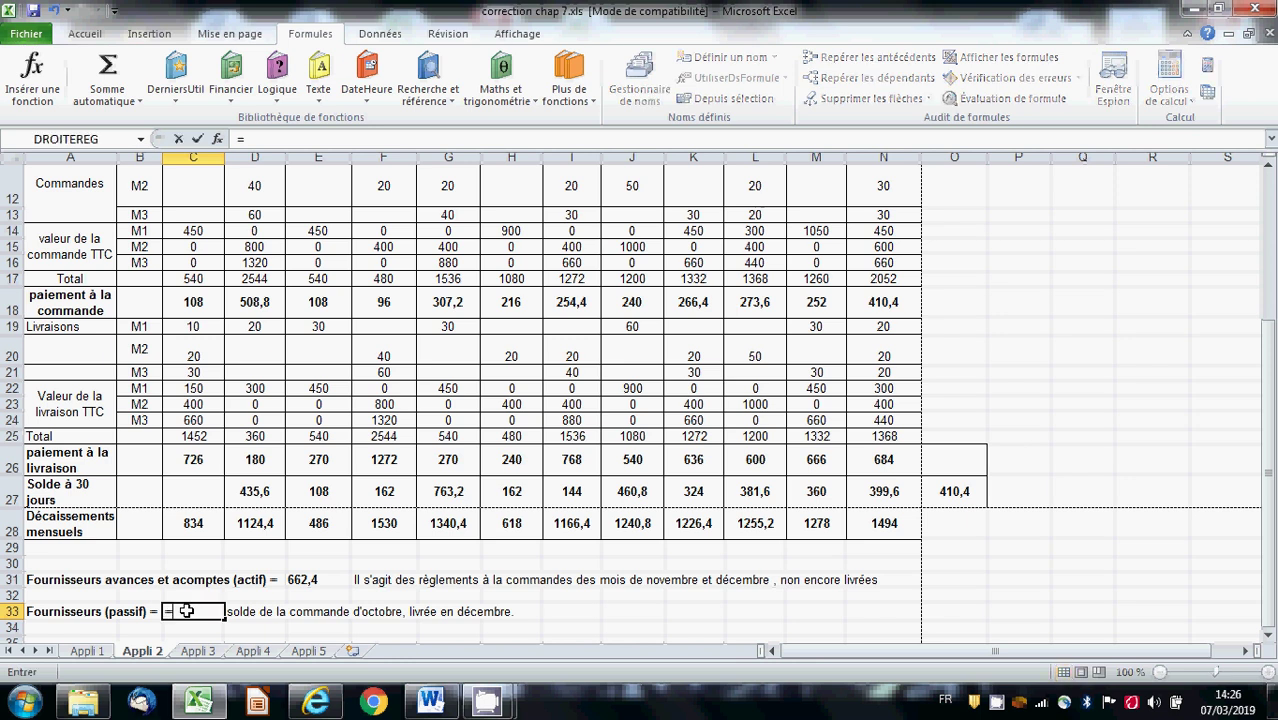
{"action": "left_click", "coordinate": [962, 491]}
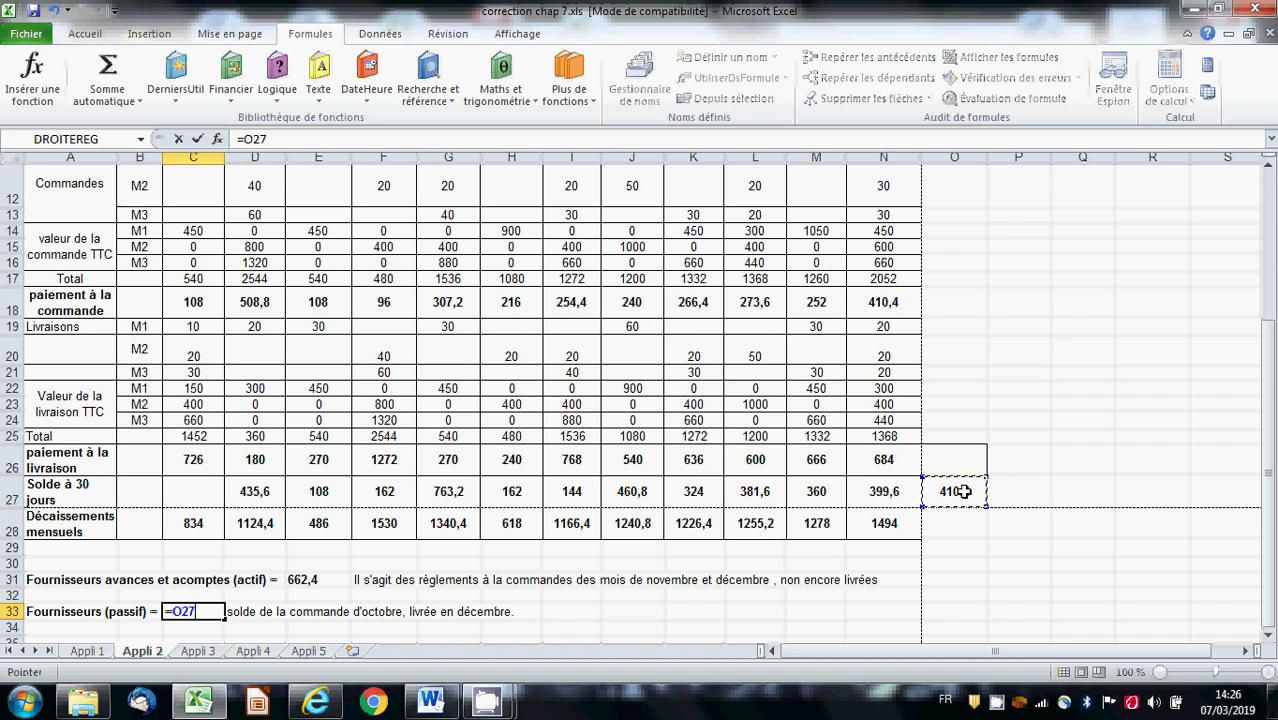
{"action": "key", "text": "Return"}
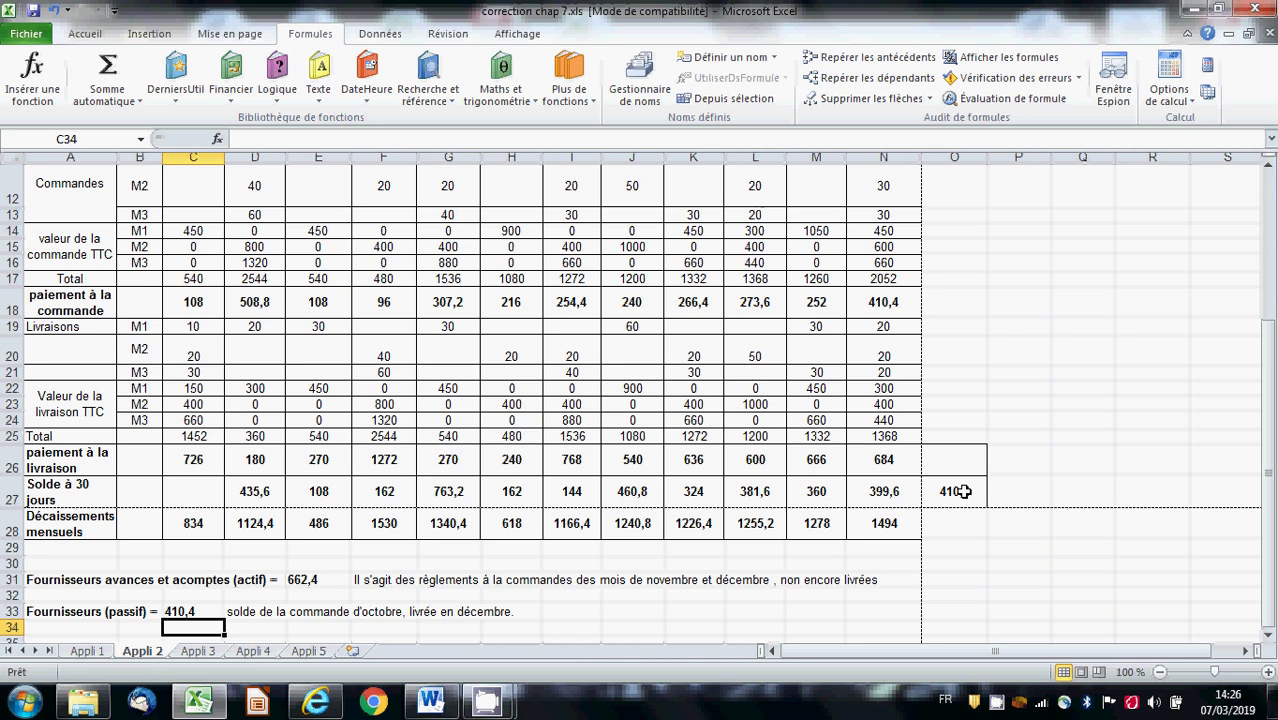
{"action": "mouse_move", "coordinate": [487, 700]}
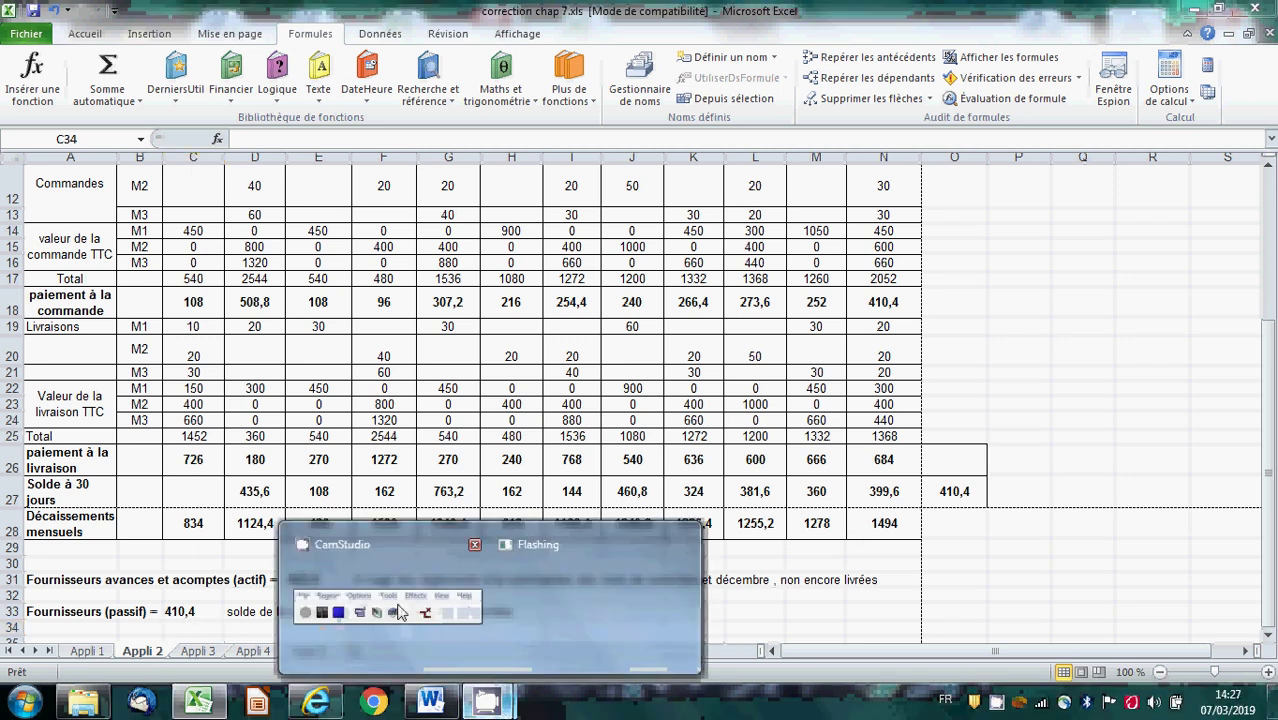
{"action": "left_click", "coordinate": [407, 538]}
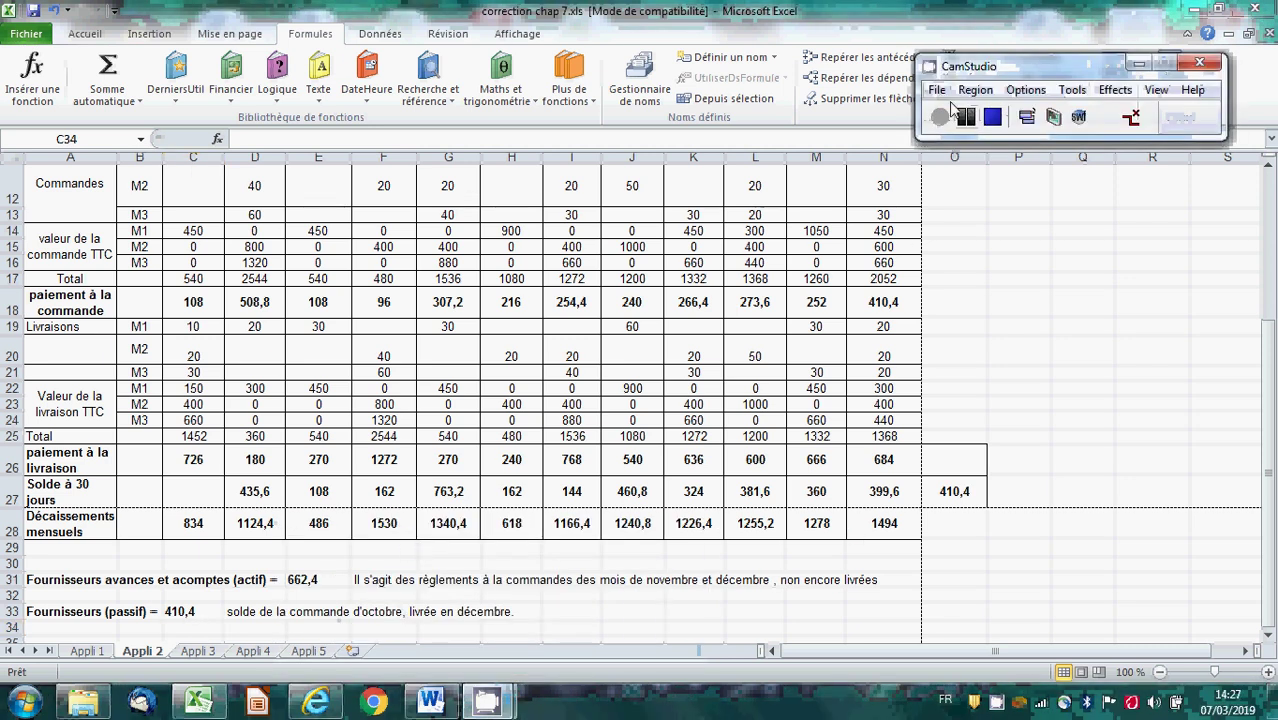